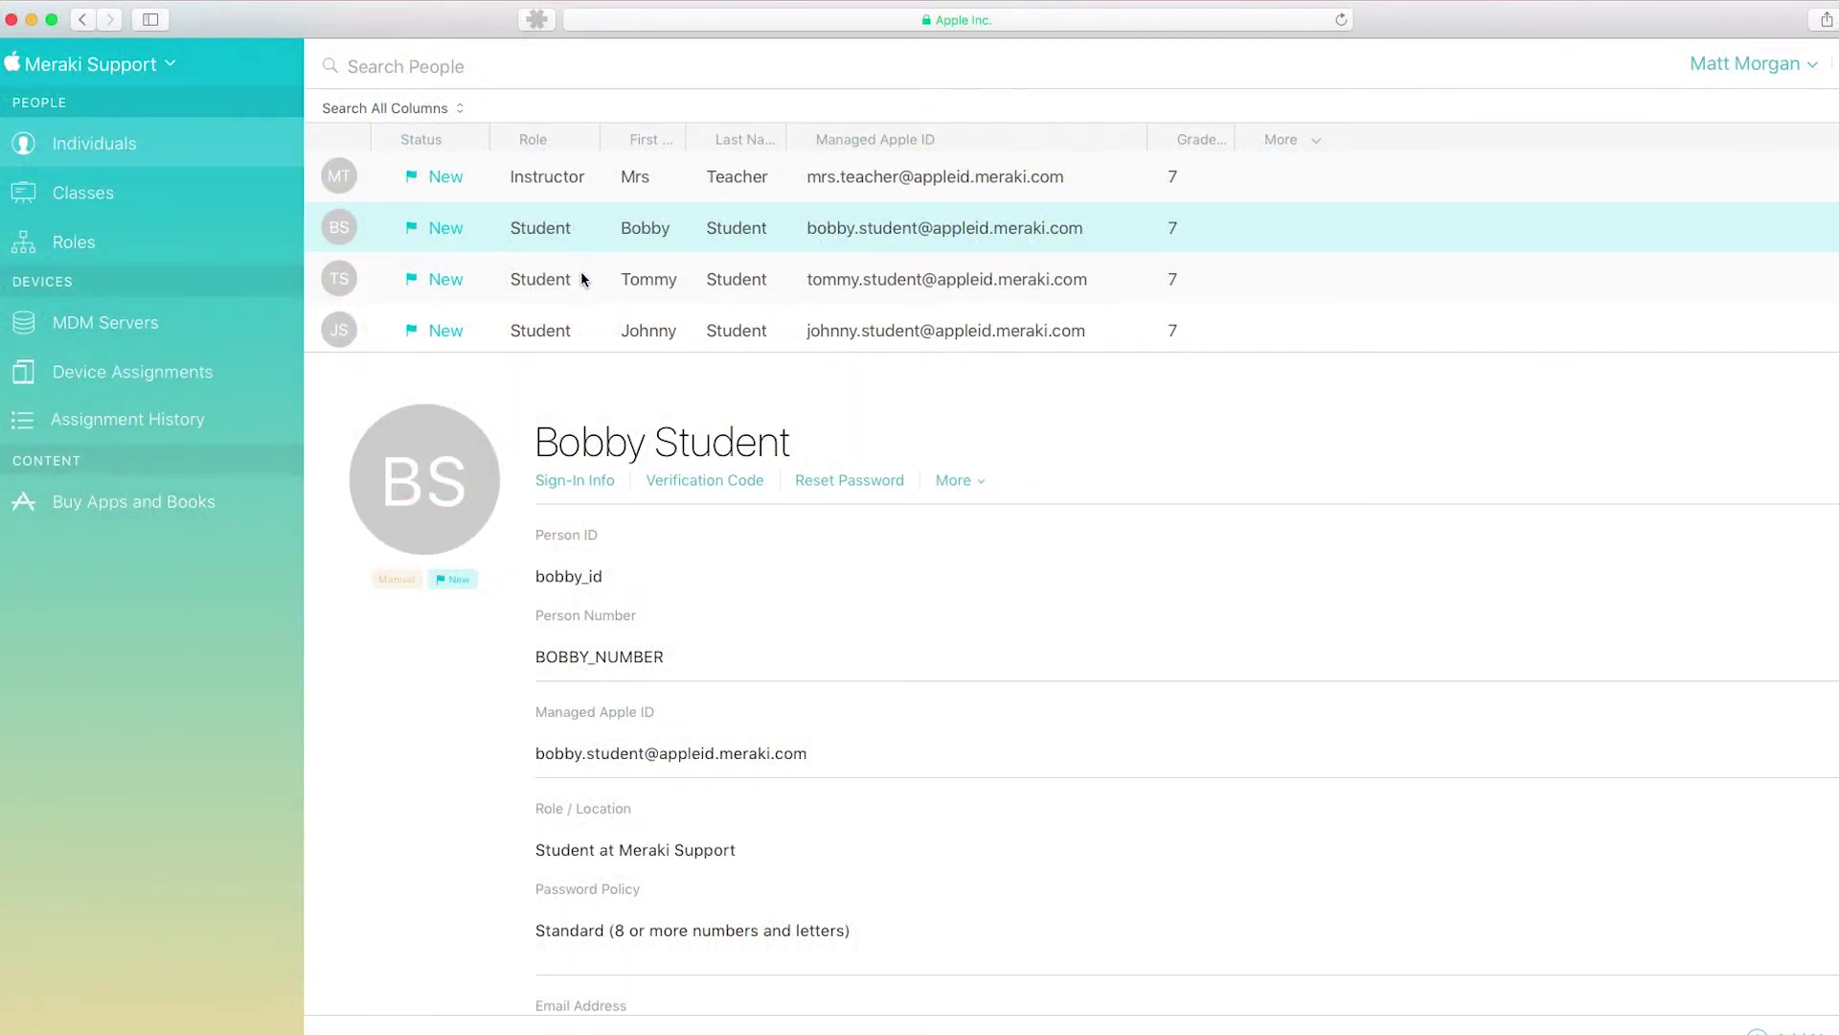
In Individuals, view the second and third student accounts, then the teacher's account details
left_click(581, 276)
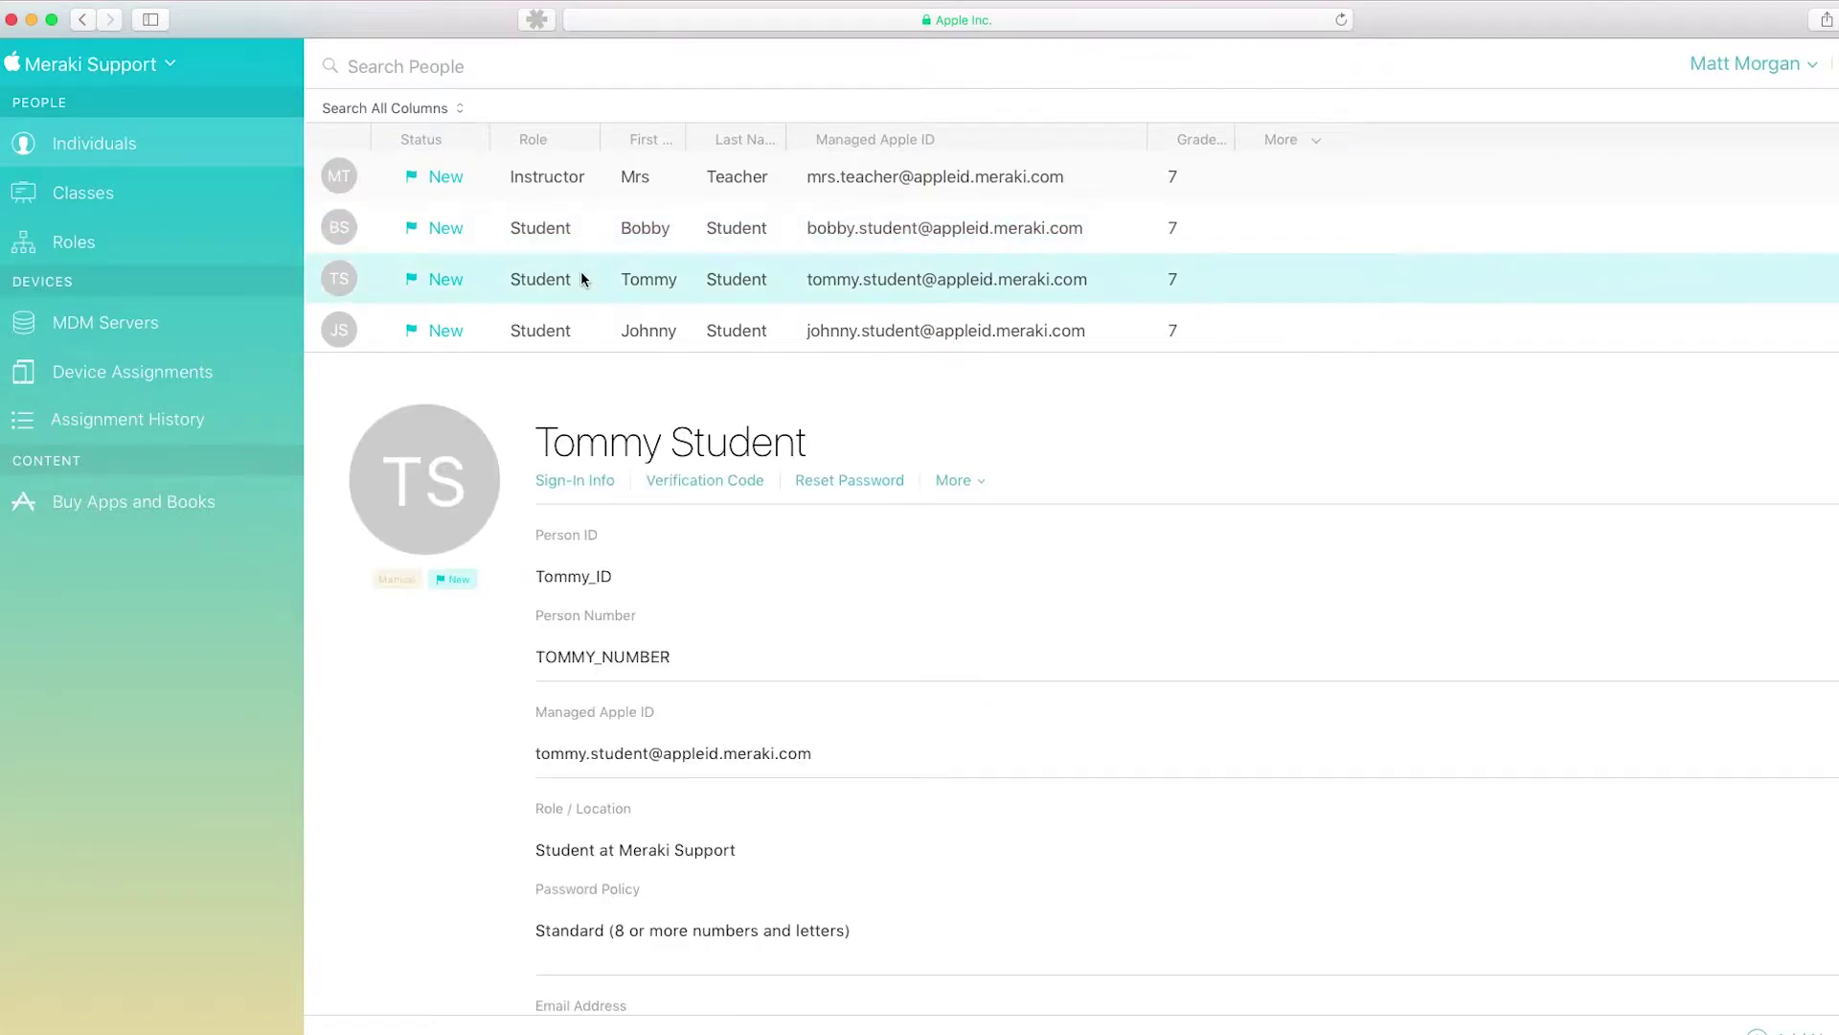
left_click(583, 316)
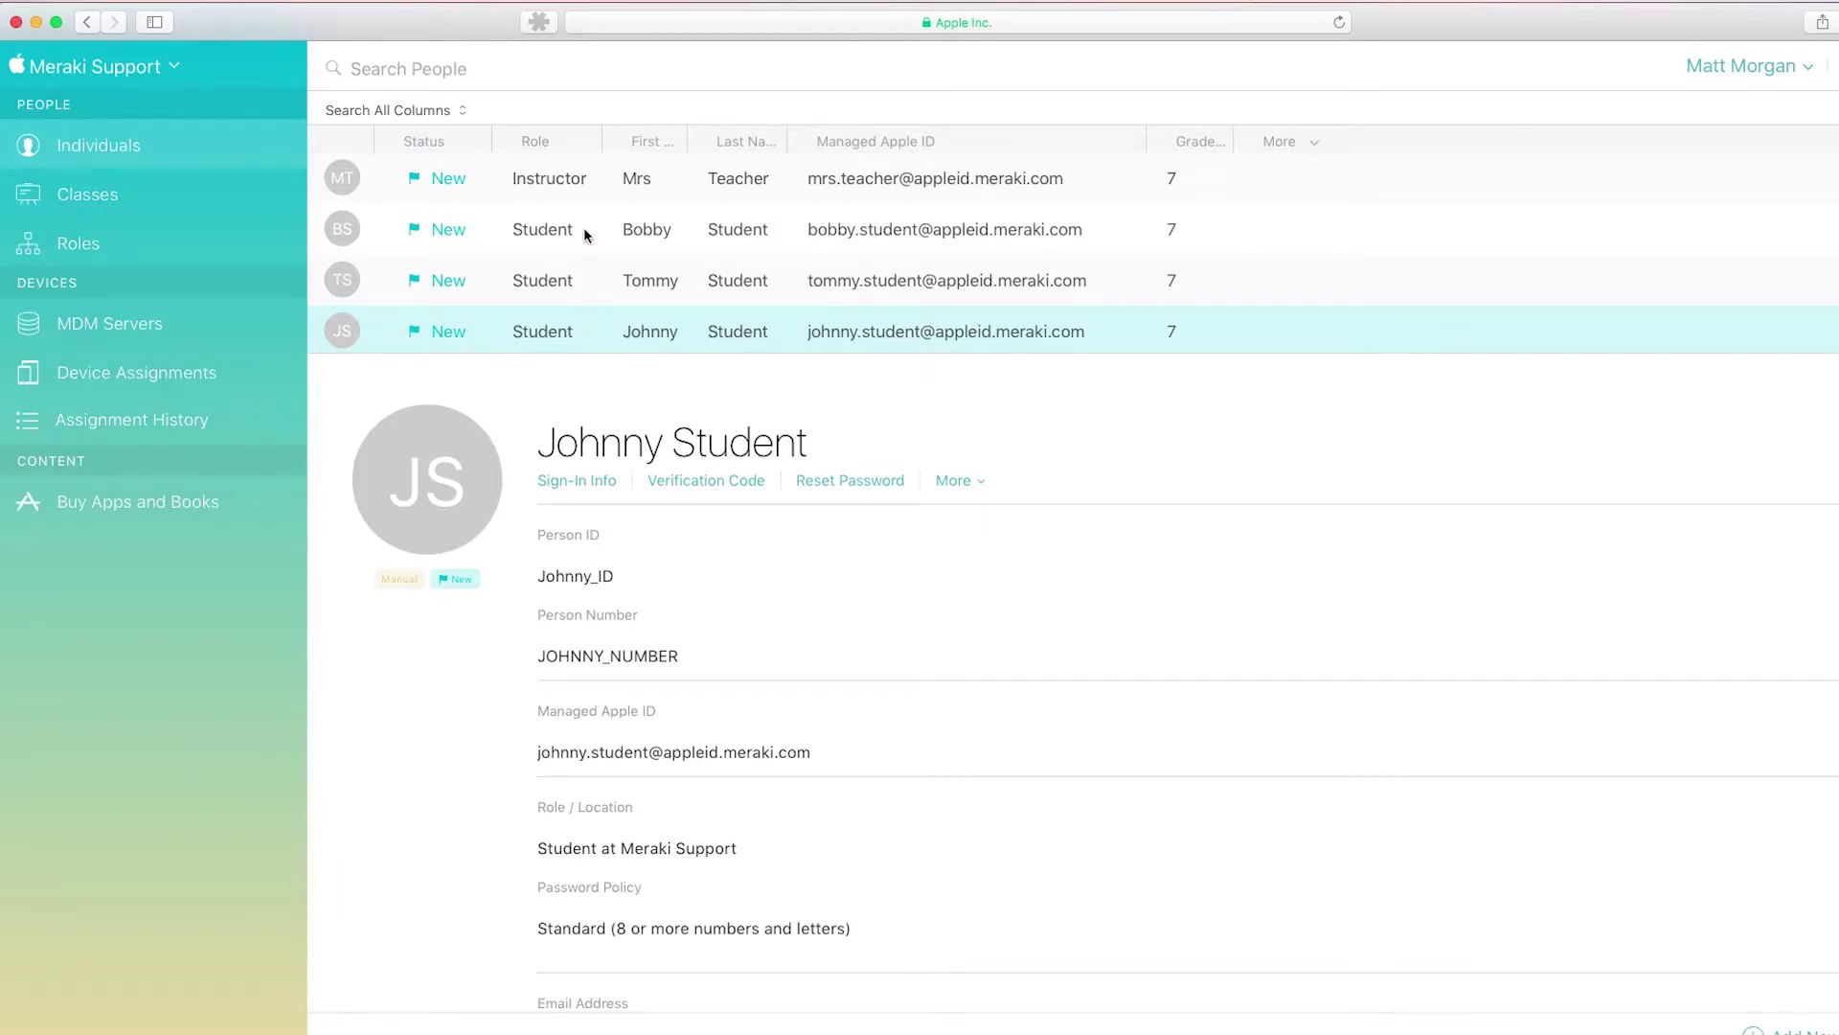
left_click(585, 180)
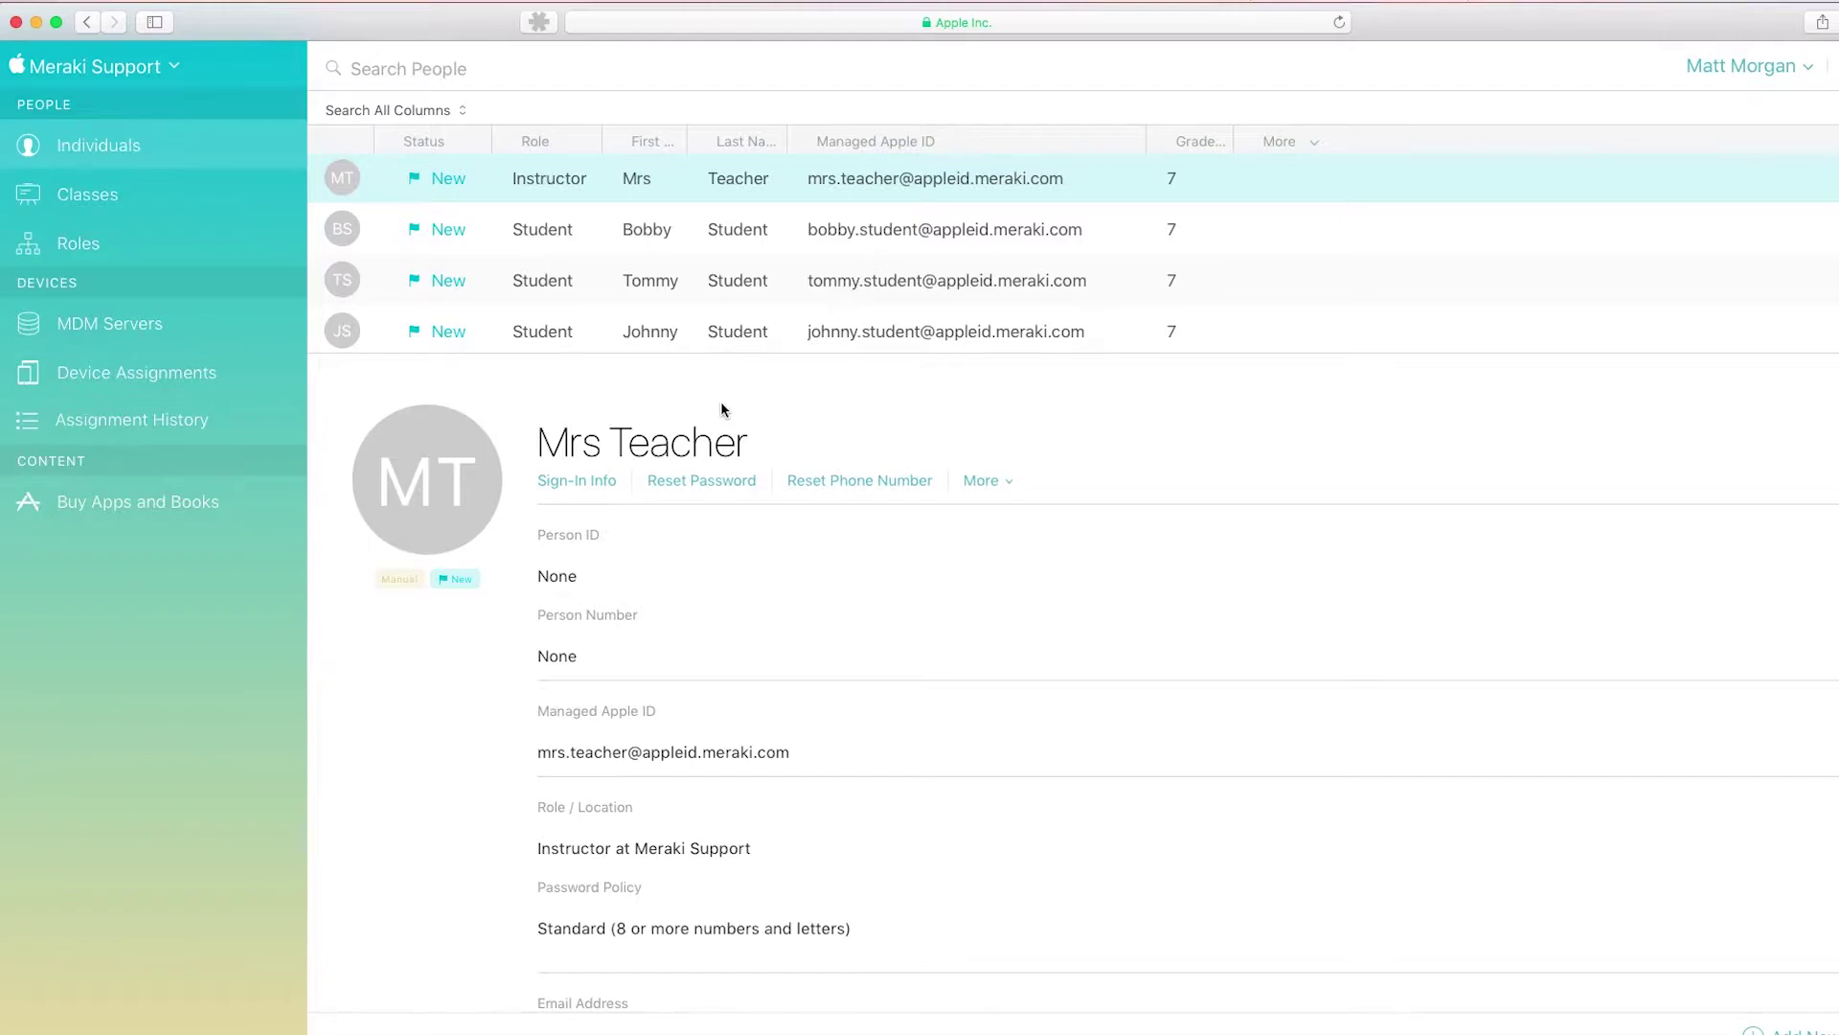
Open the Earth Science class and scroll through its instructor and three enrolled students
left_click(102, 197)
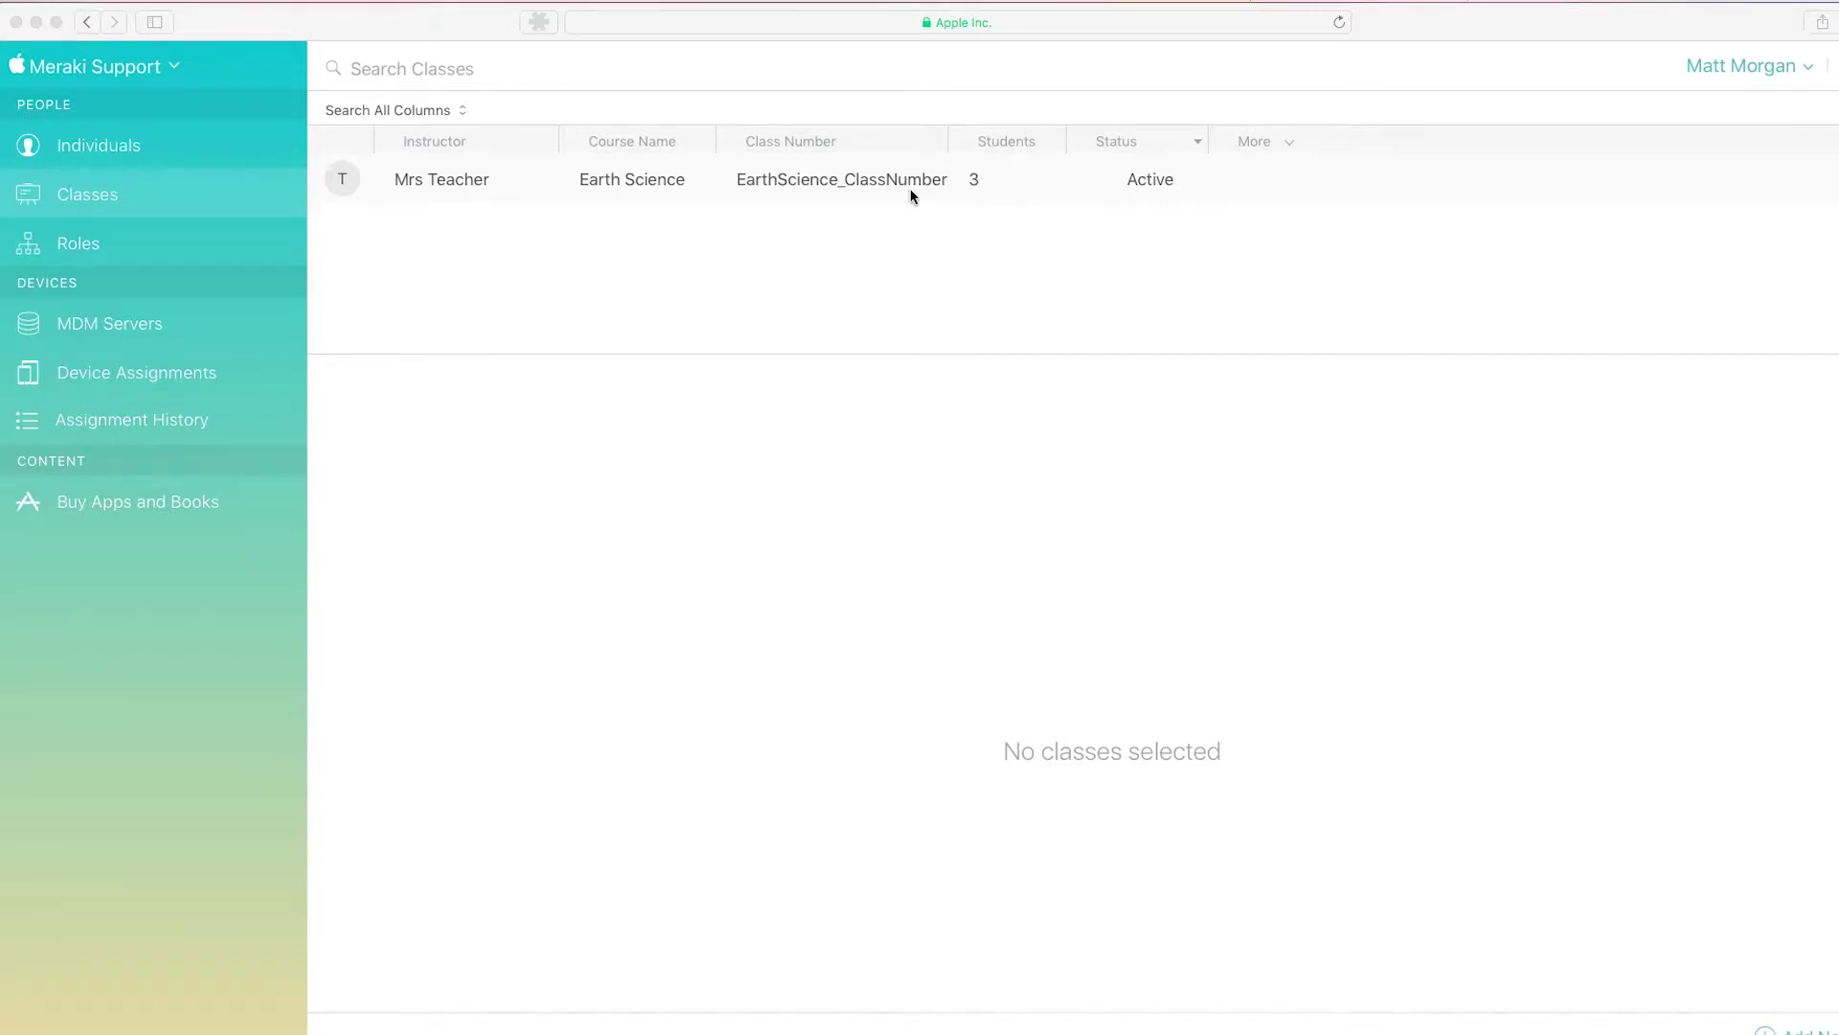
left_click(482, 187)
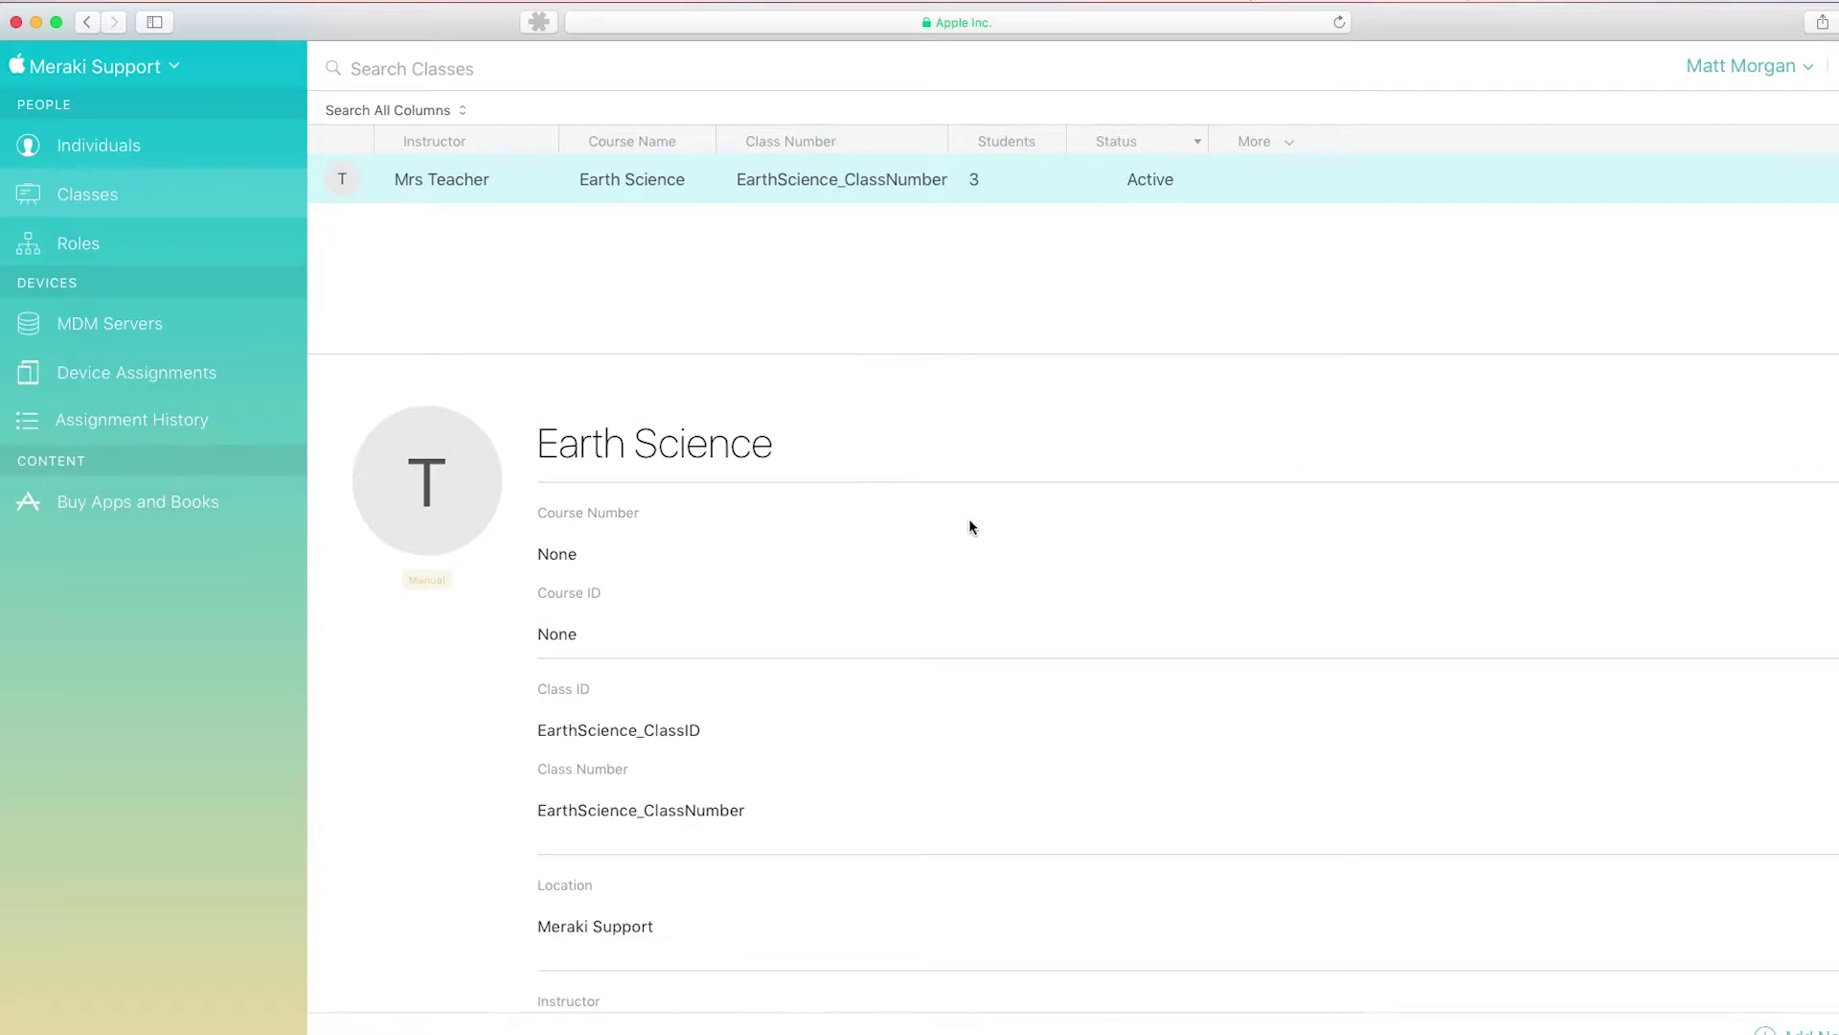
scroll(1154, 566, "down", 5)
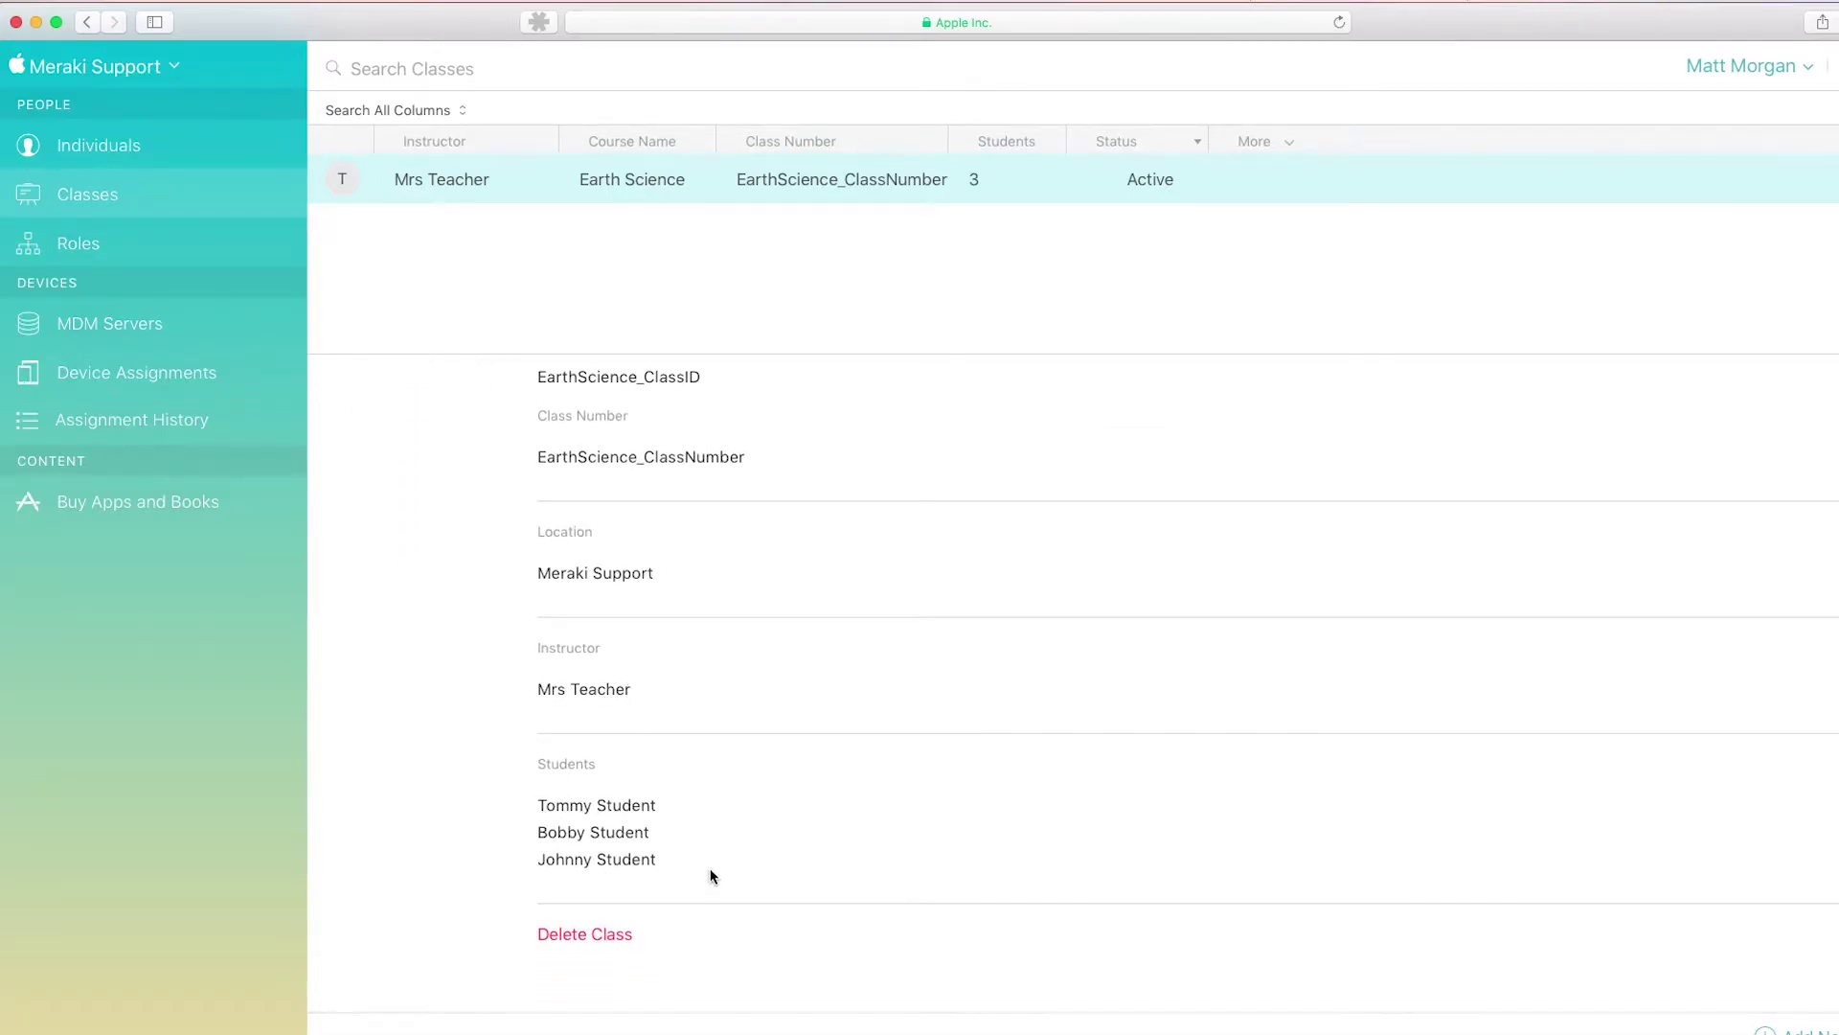
scroll(805, 745, "up", 3)
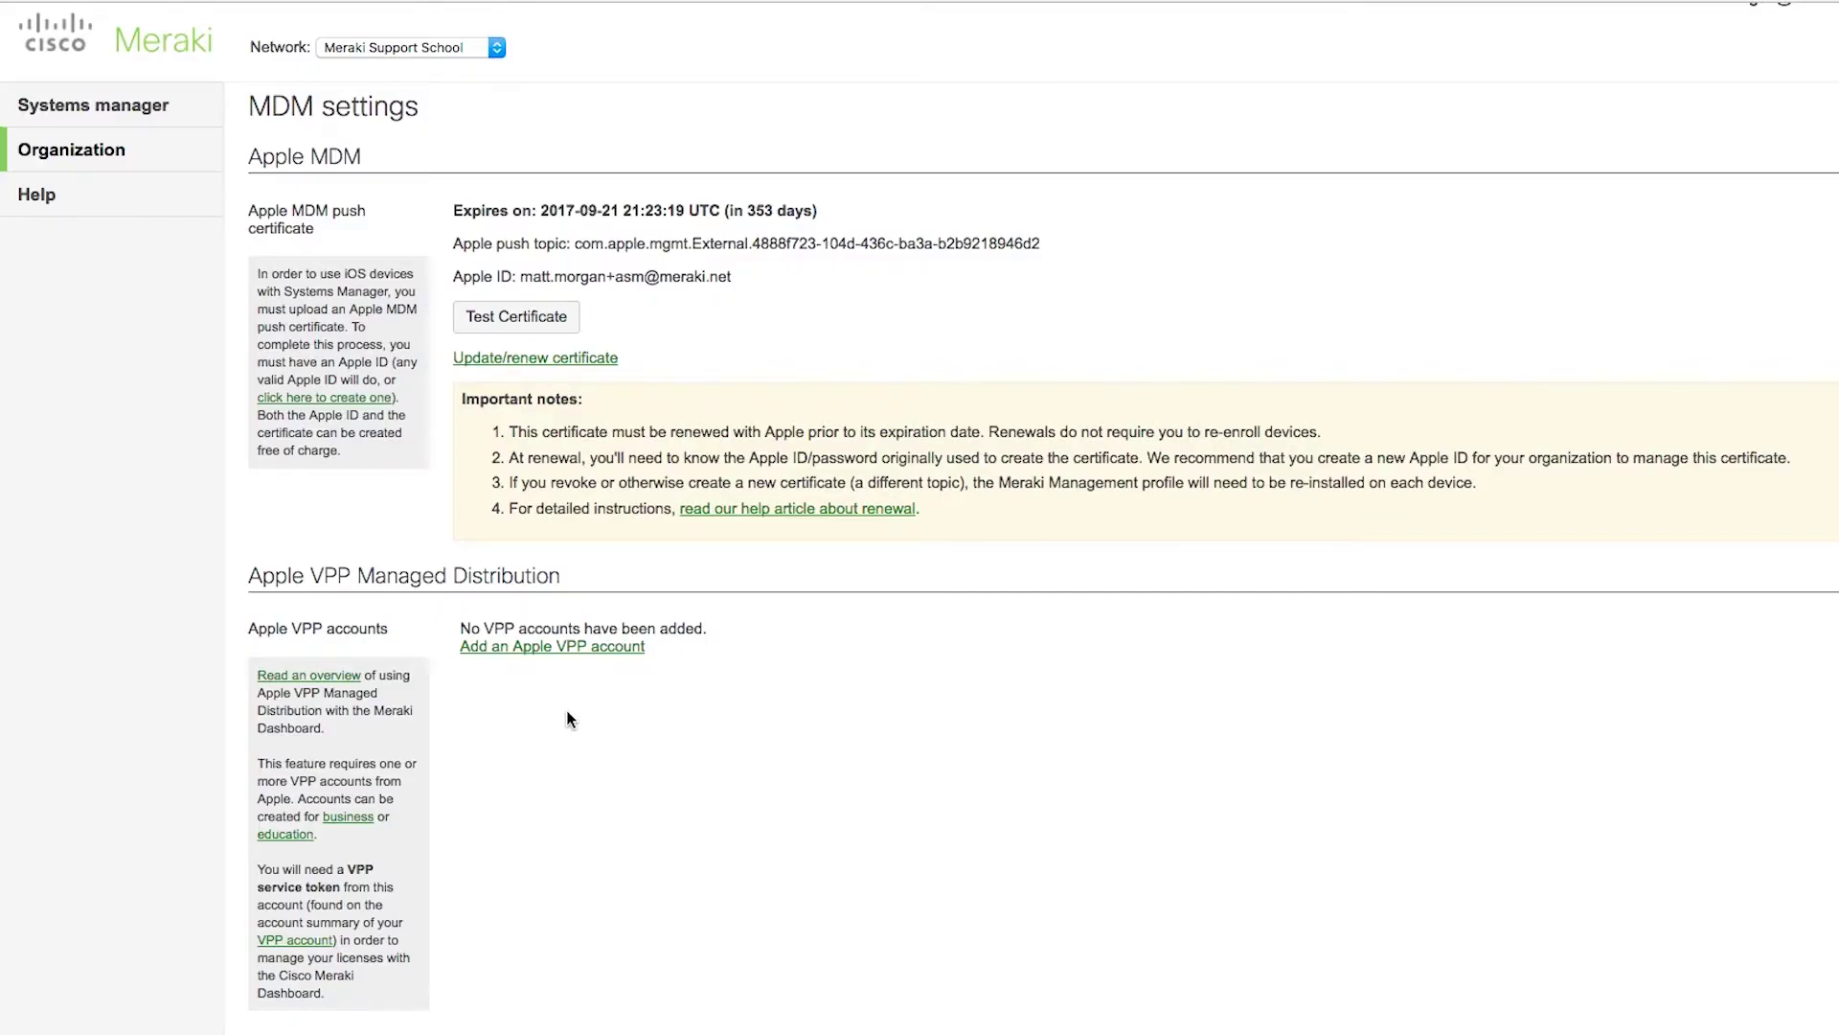
Sync Apple School Manager users into the Systems Manager Owners list with Sync ASM
mouse_move(138, 100)
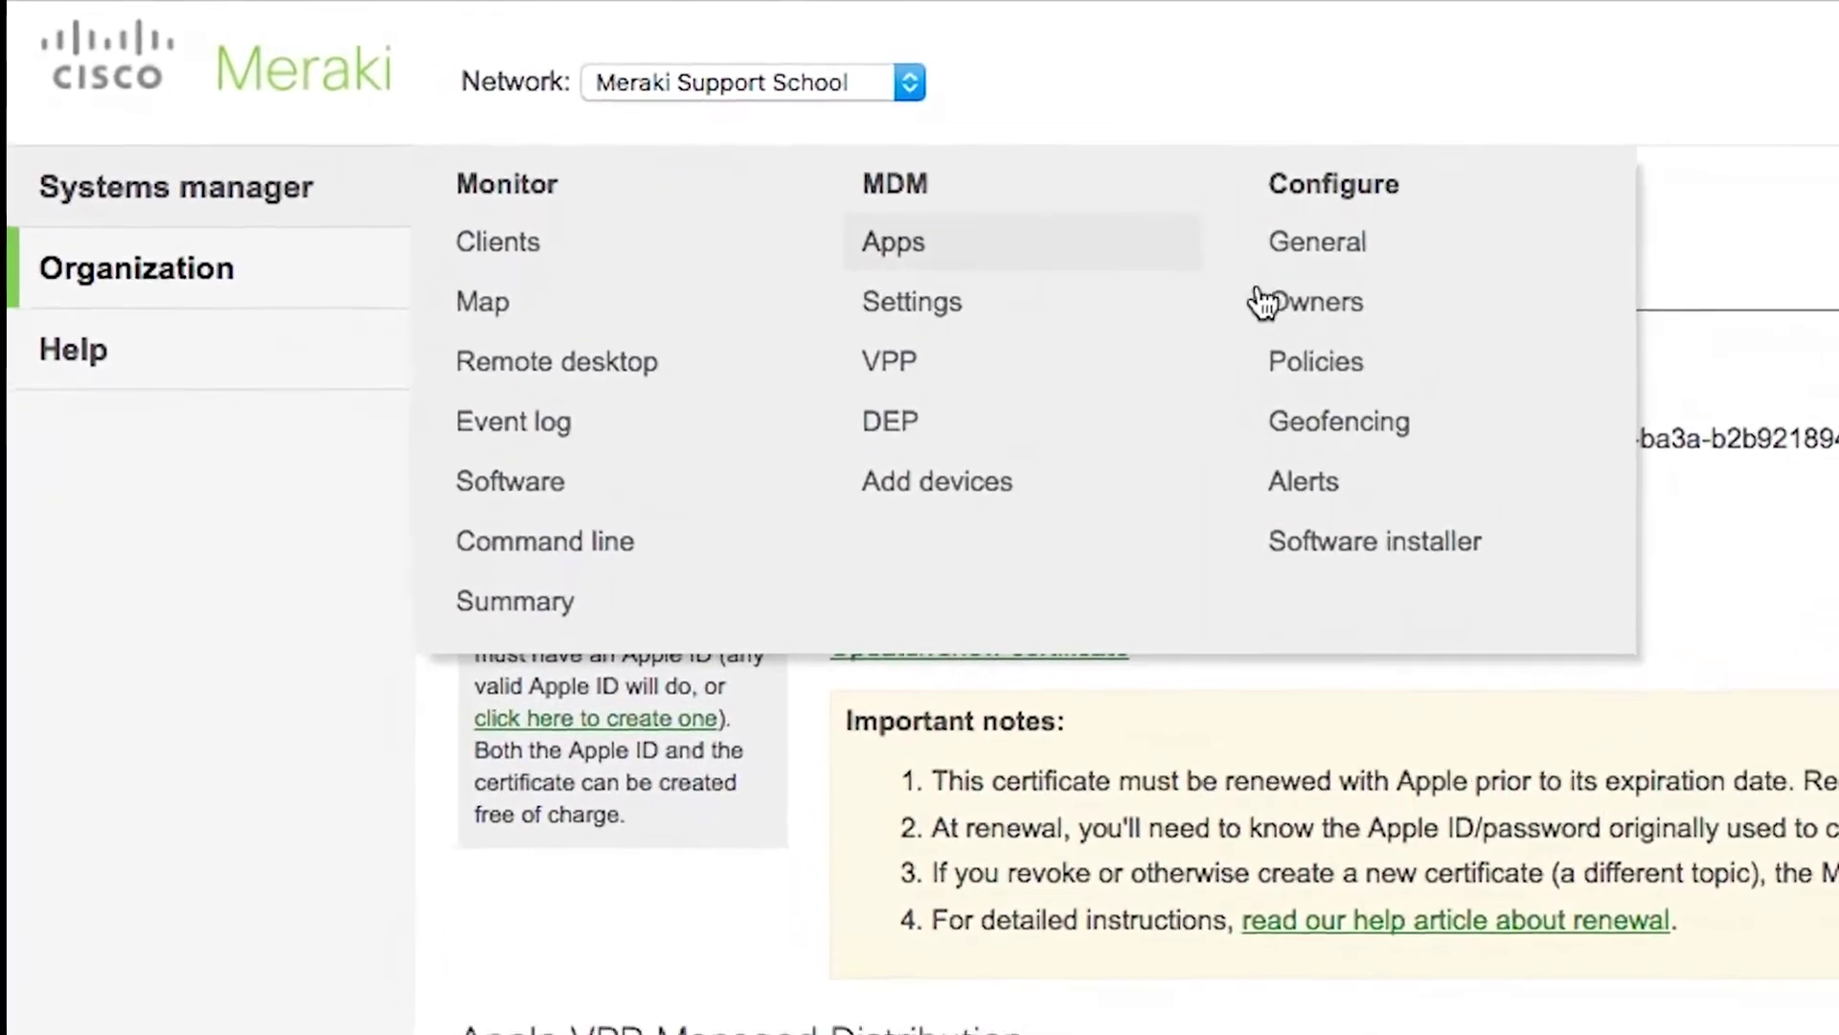
left_click(1102, 259)
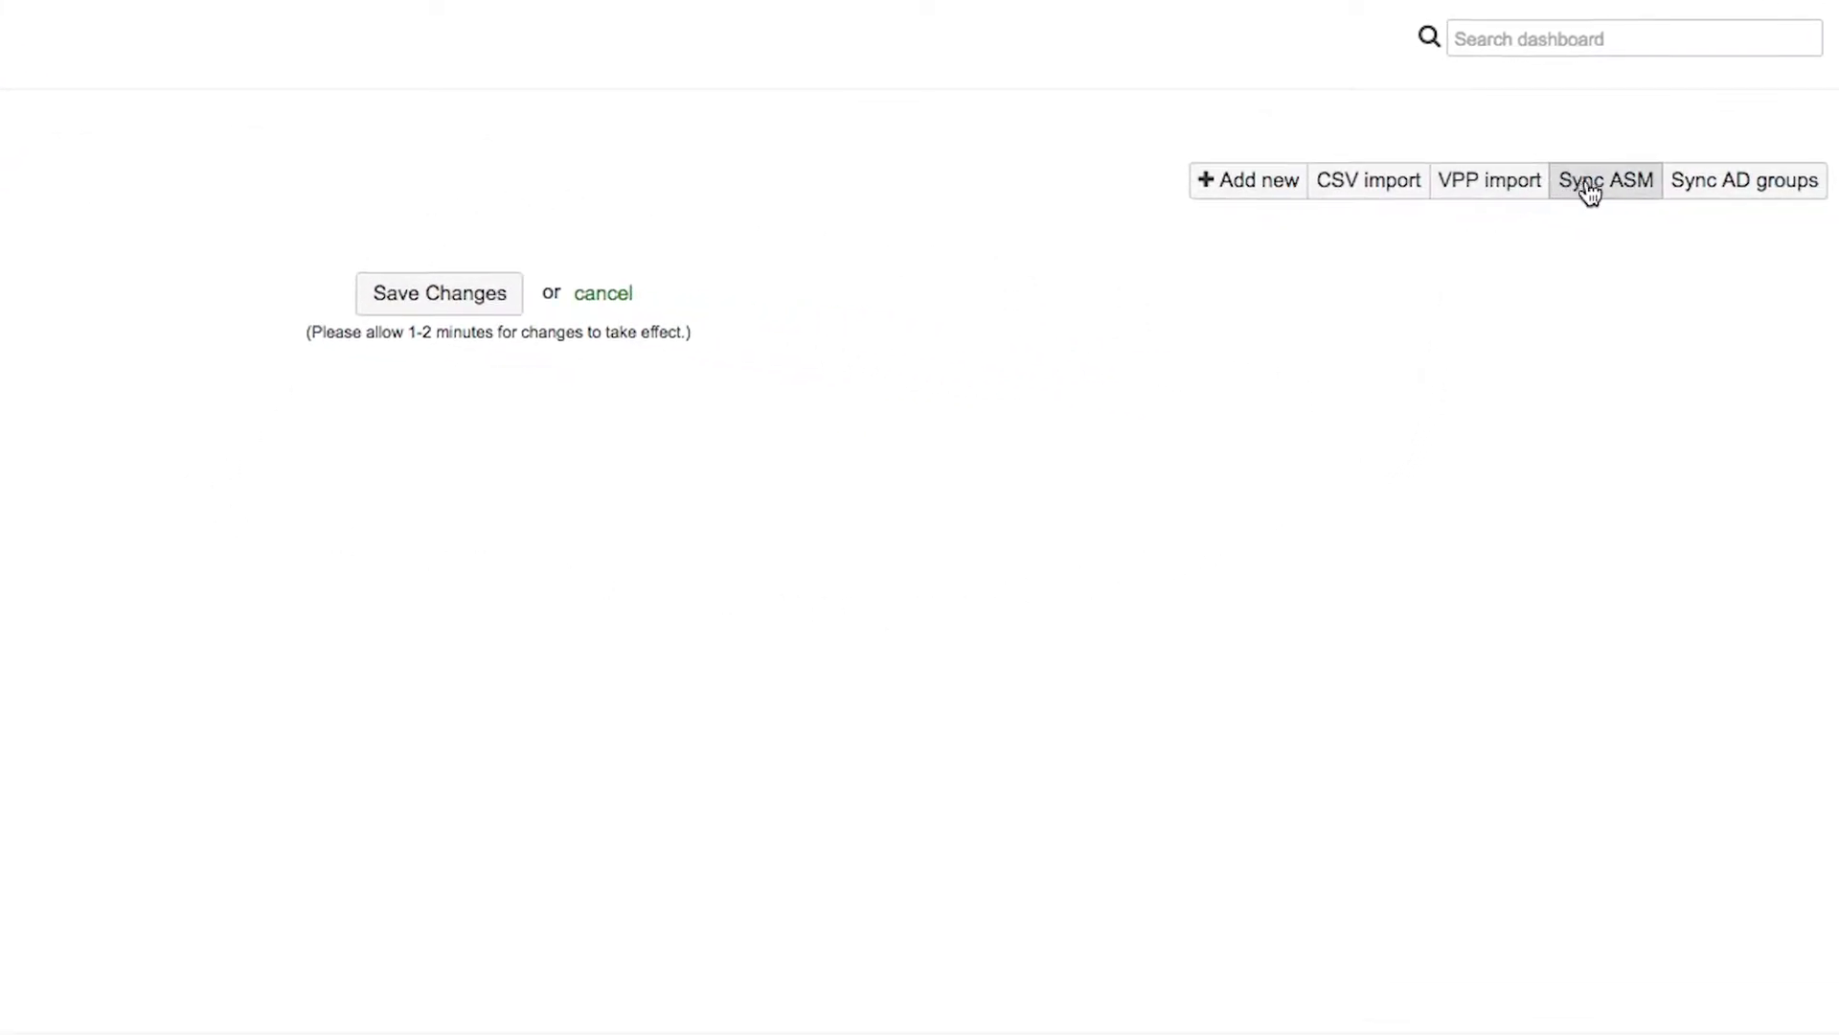
left_click(1825, 161)
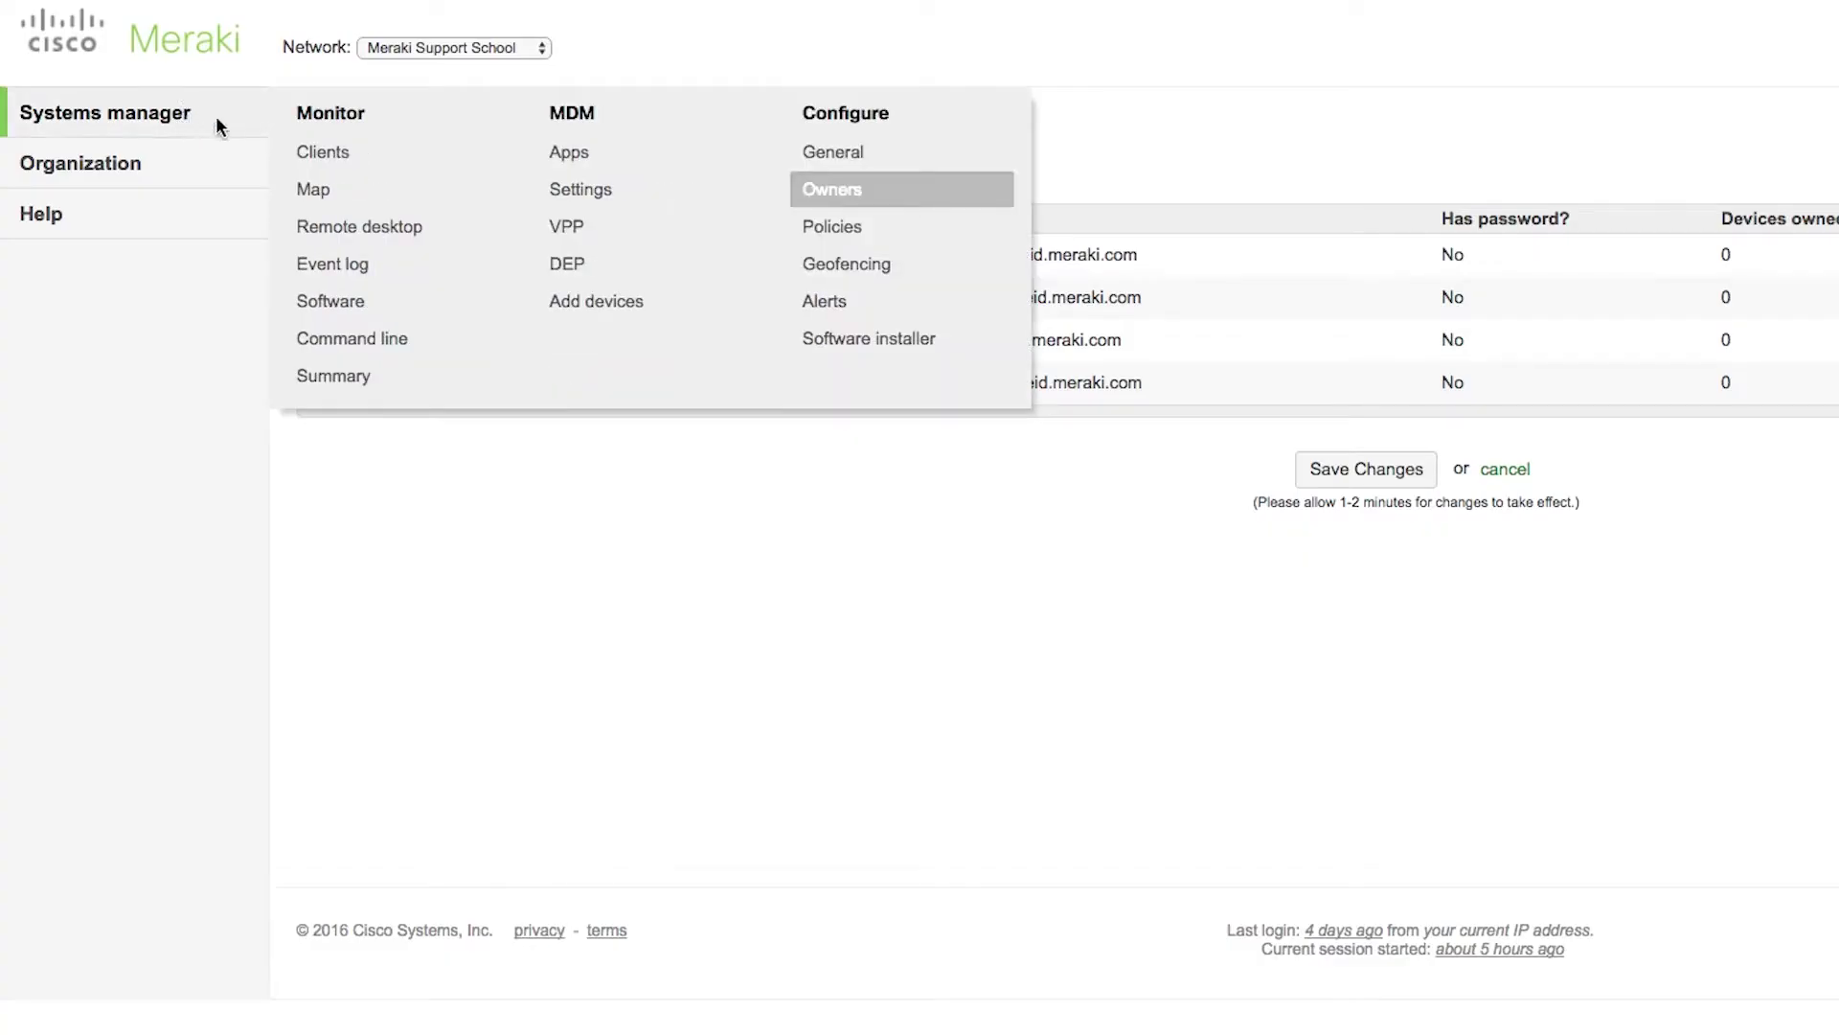
Set the matching student account as owner of the first student iPad and save it
left_click(326, 152)
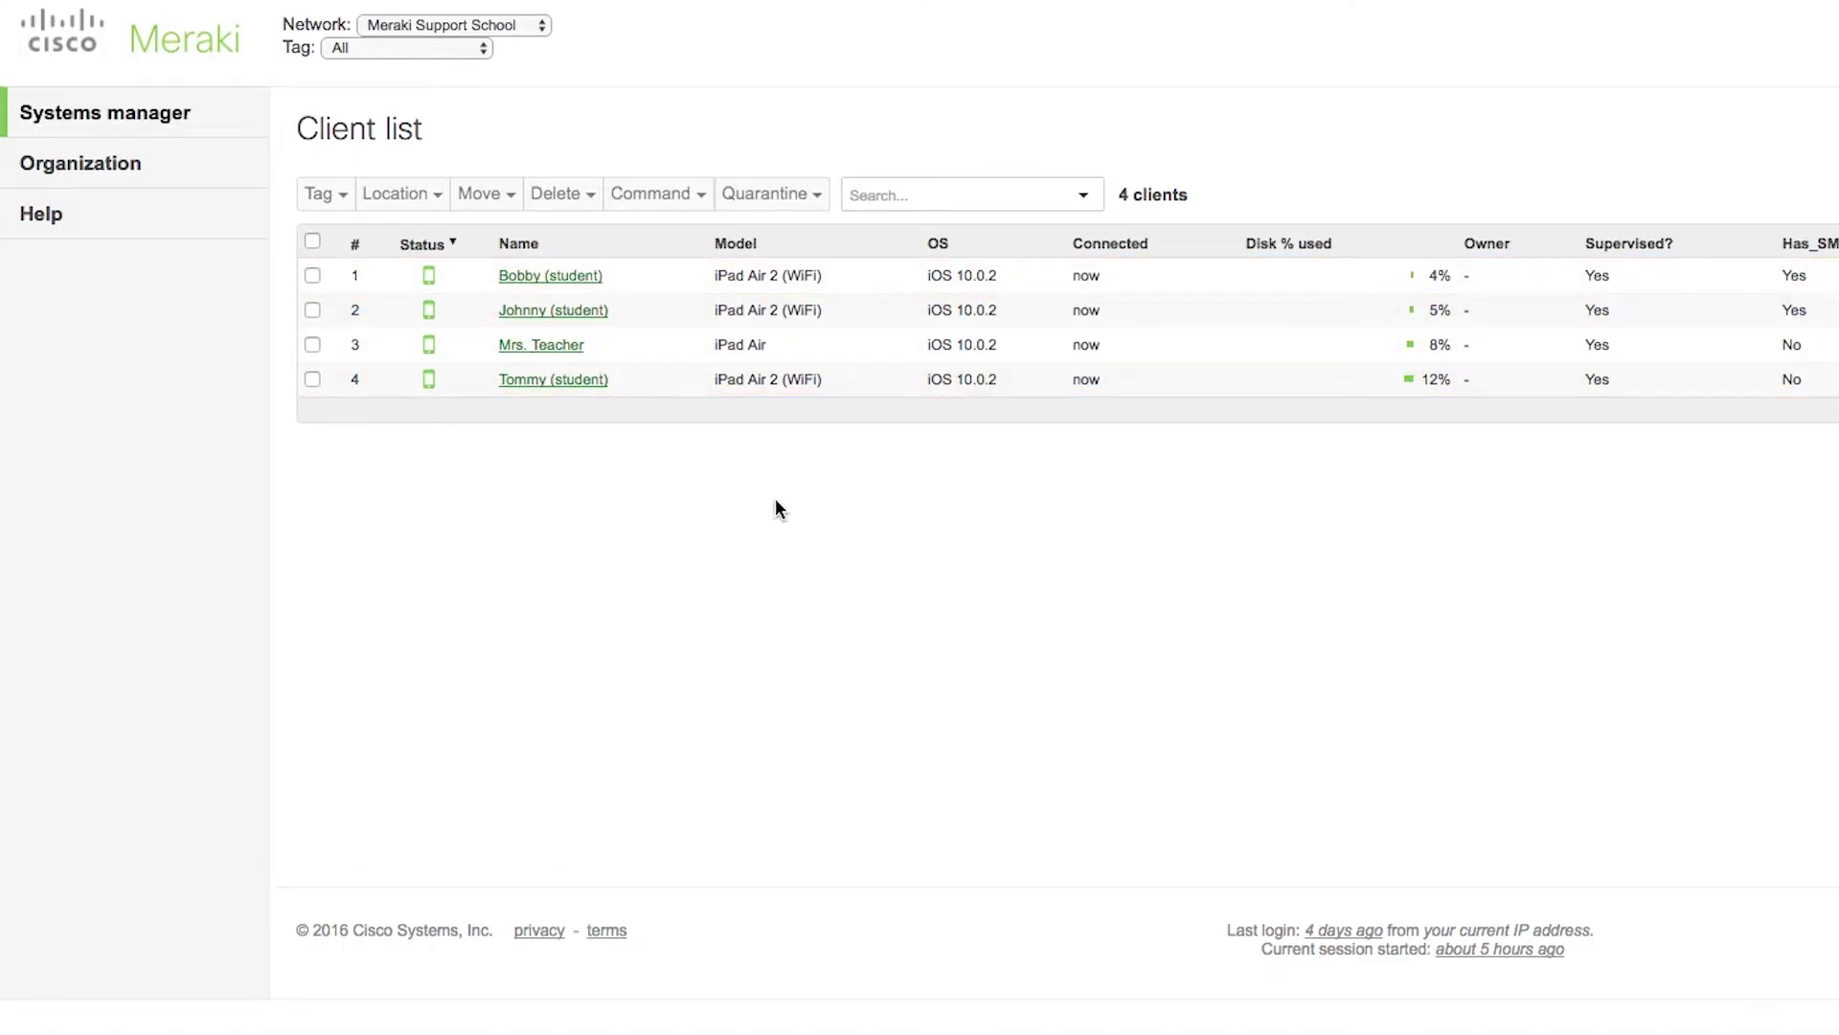
mouse_move(127, 92)
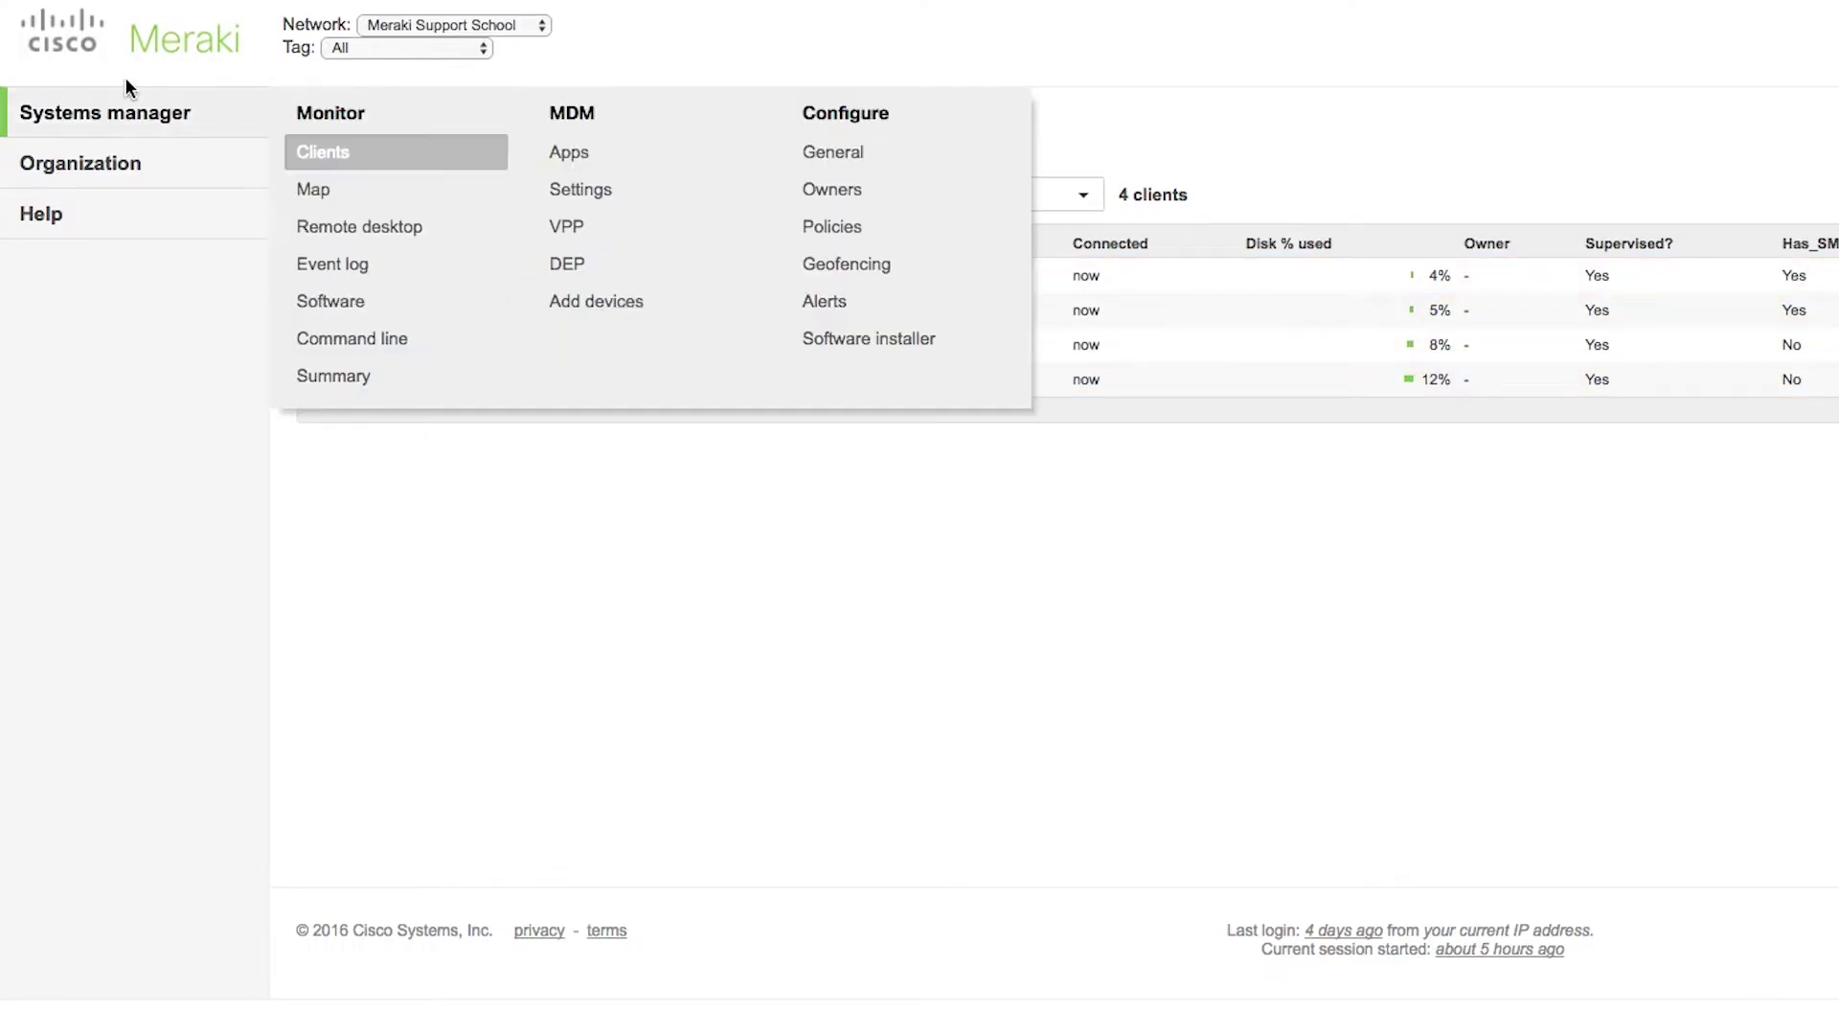
left_click(584, 263)
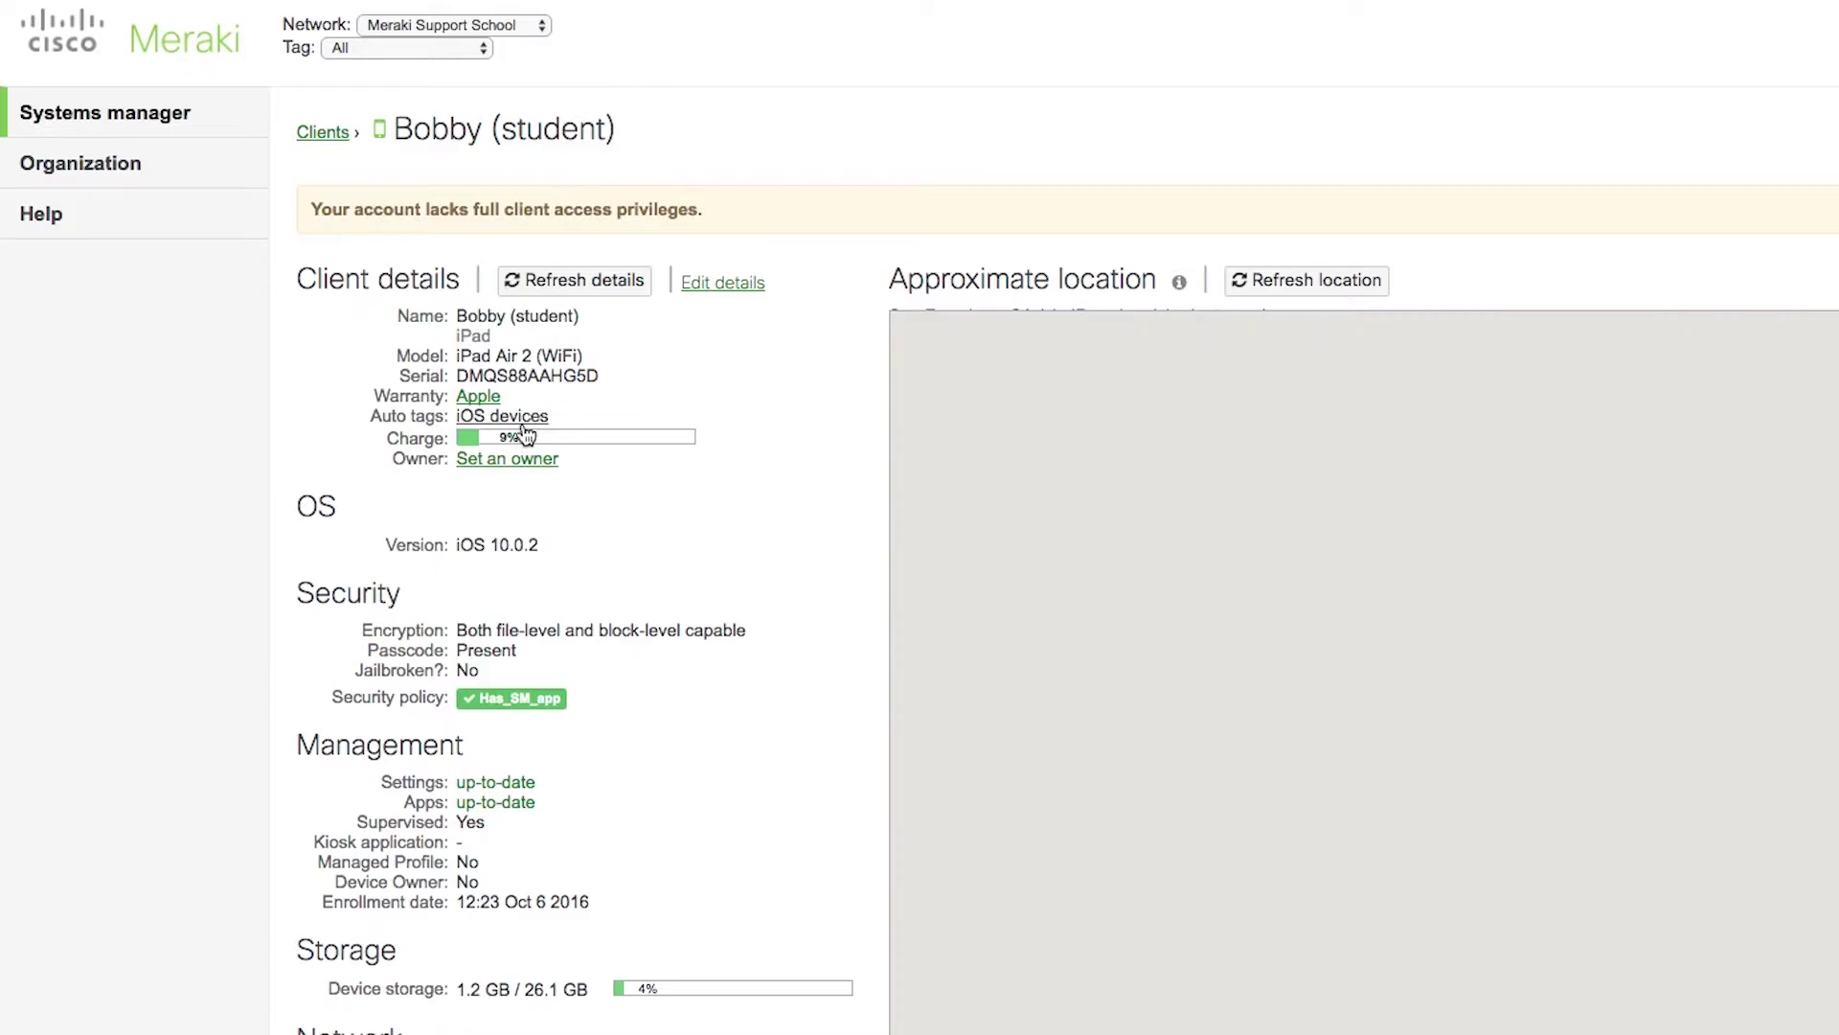
left_click(511, 462)
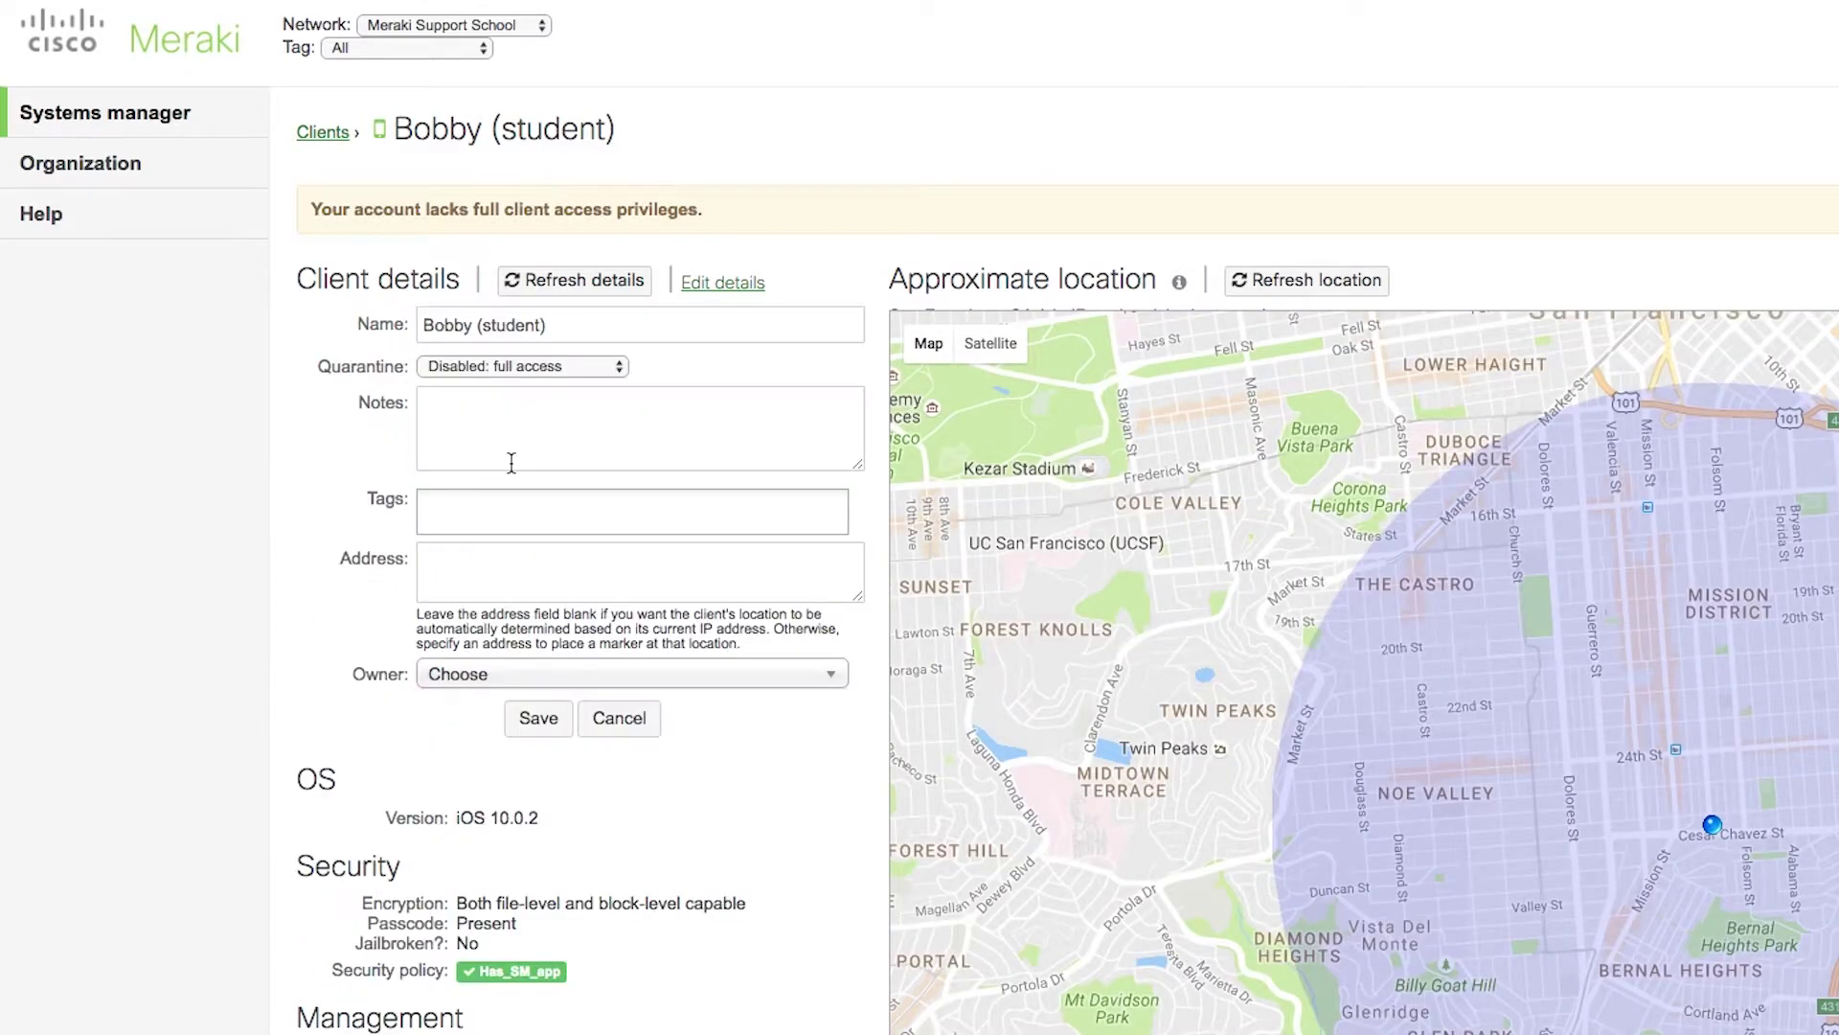
left_click(469, 674)
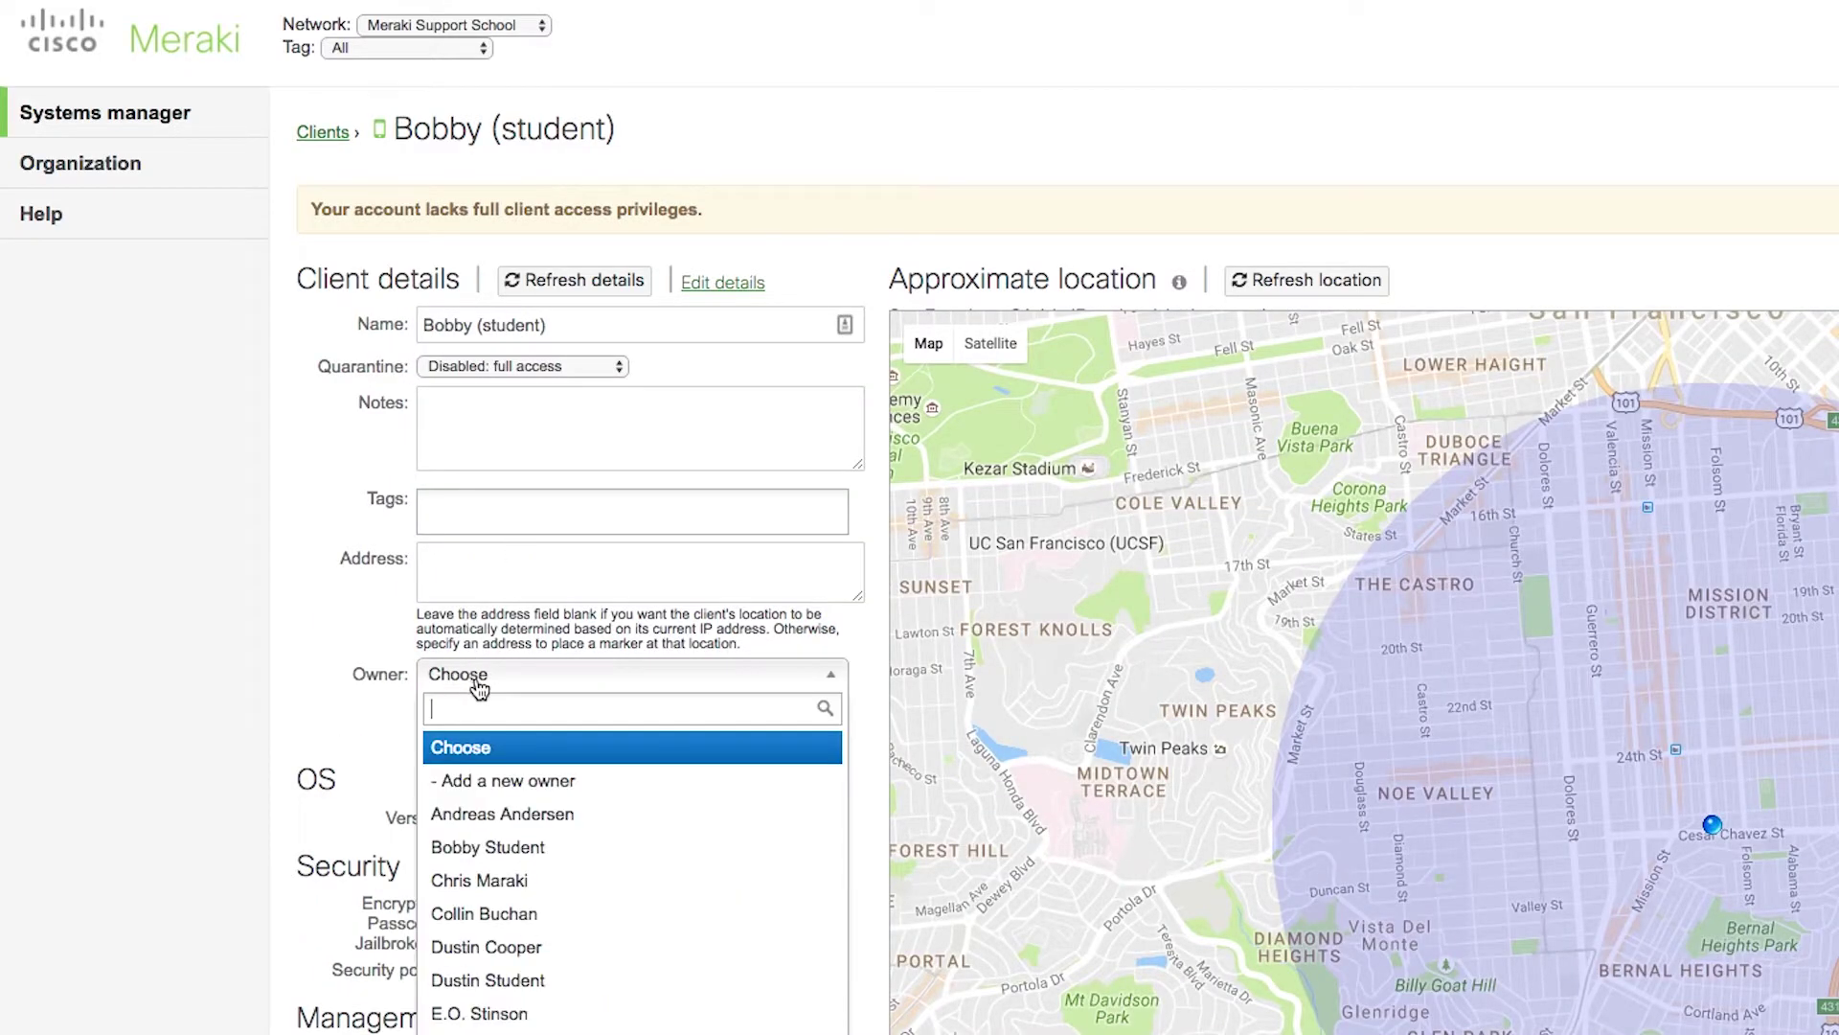
type("bobby")
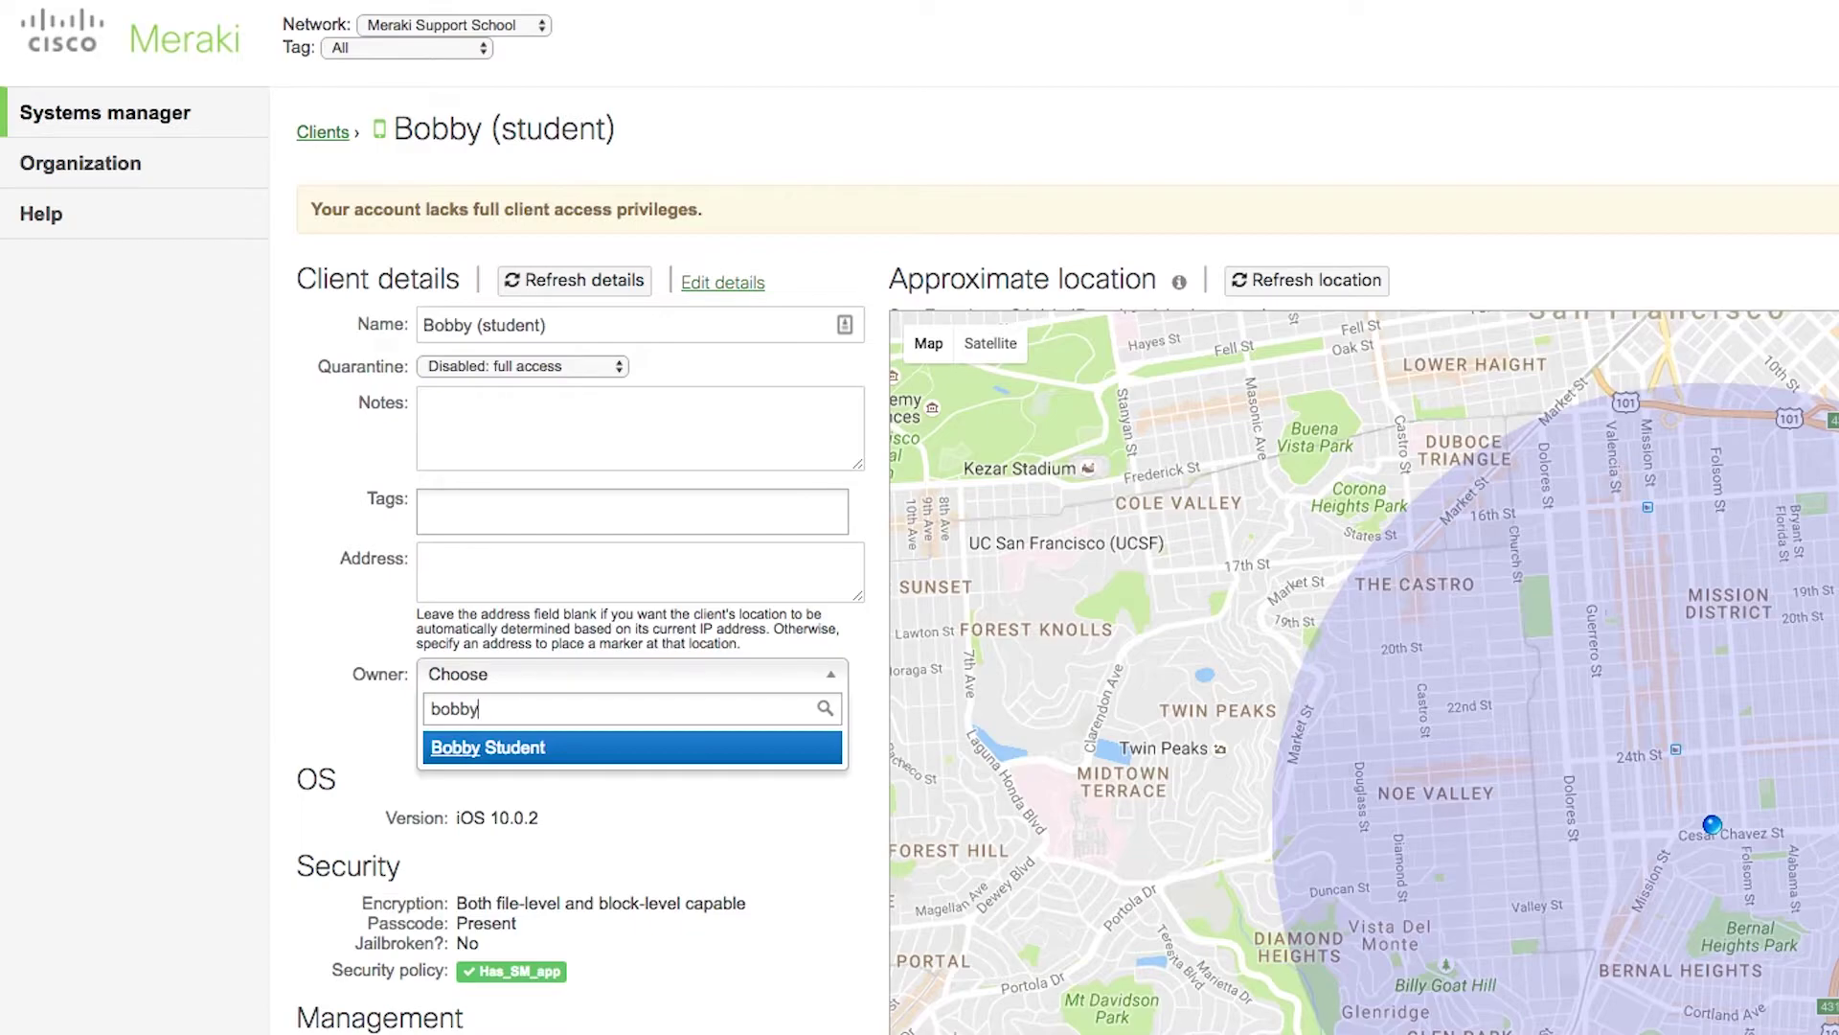
left_click(512, 749)
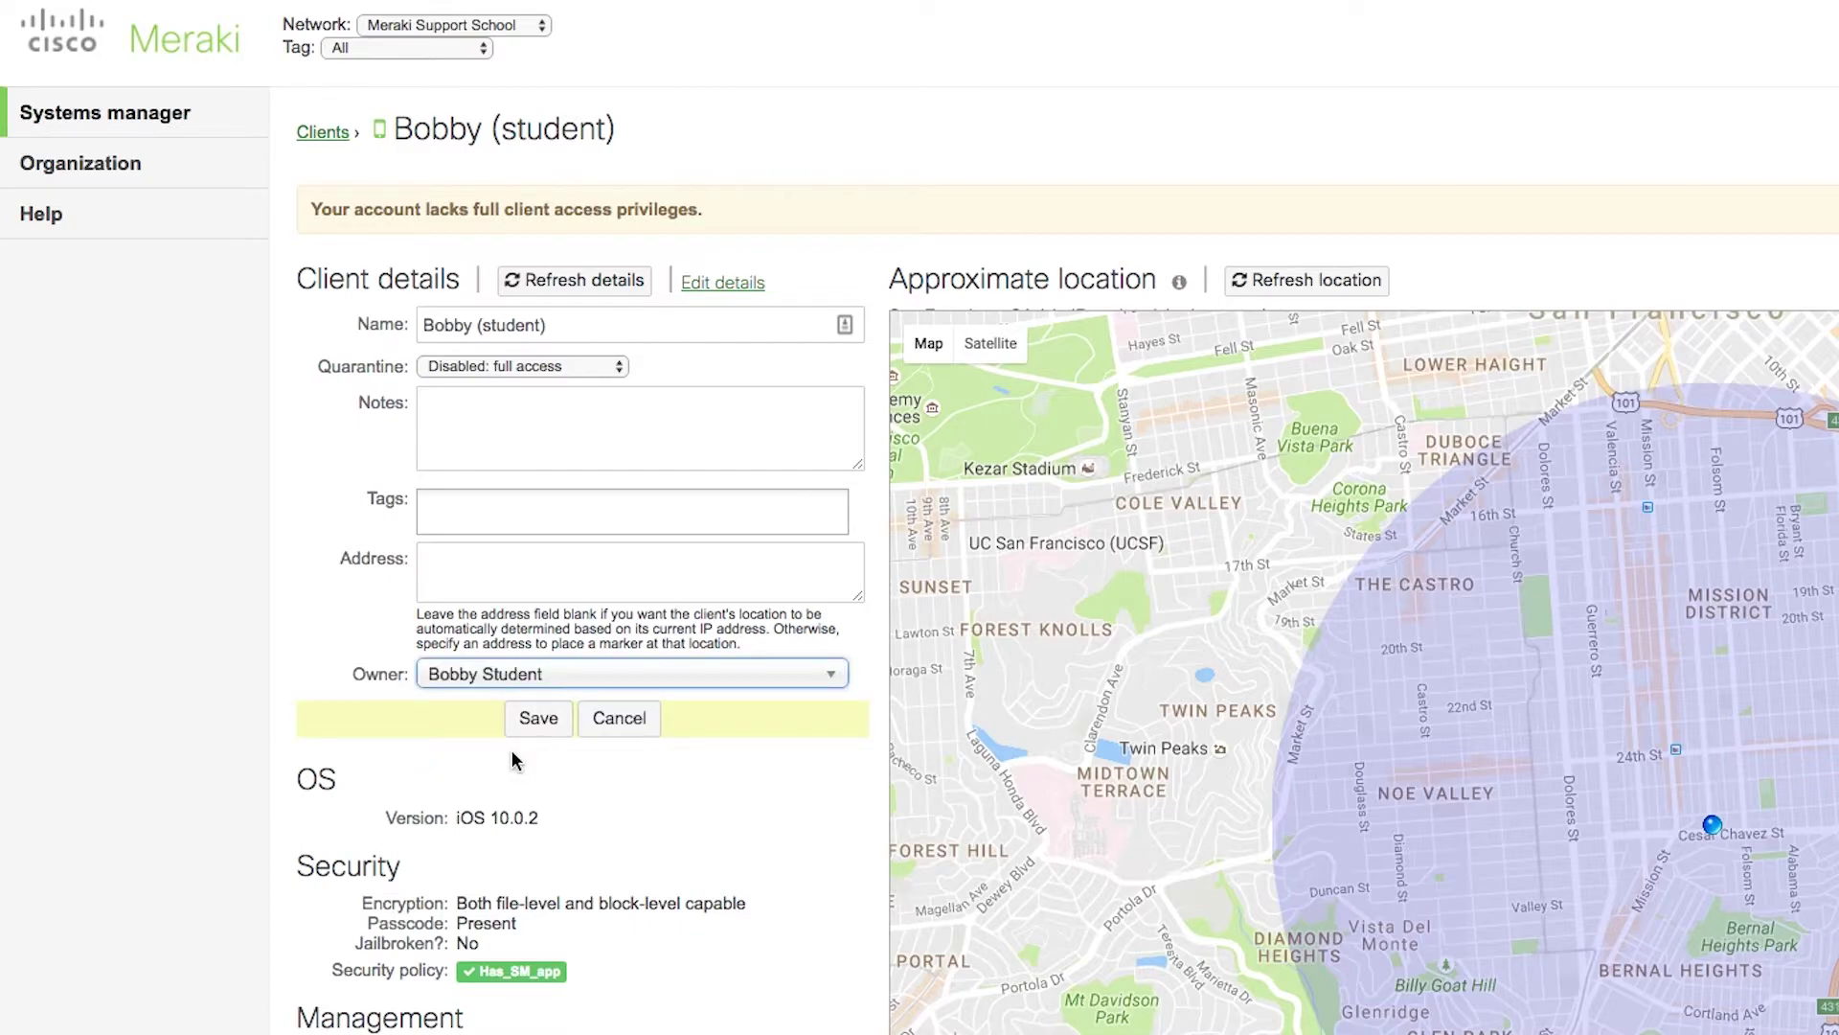
left_click(529, 721)
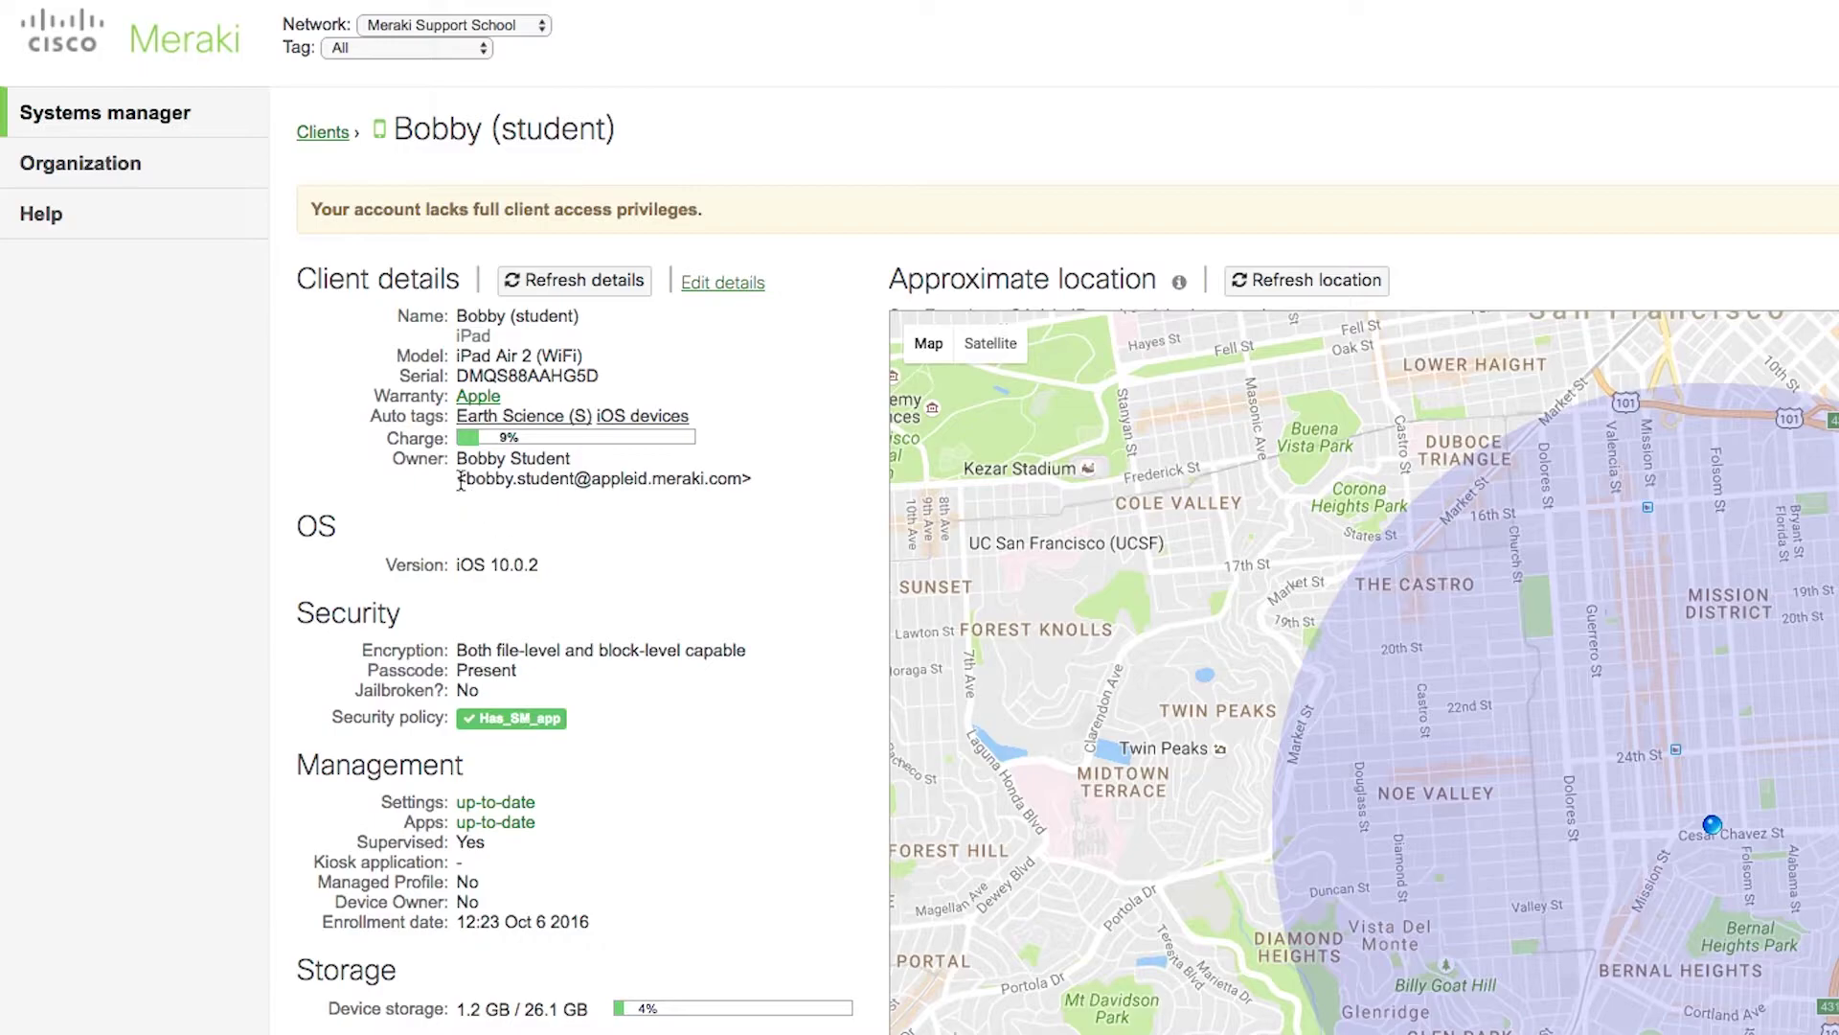
left_click_drag(393, 459, 774, 481)
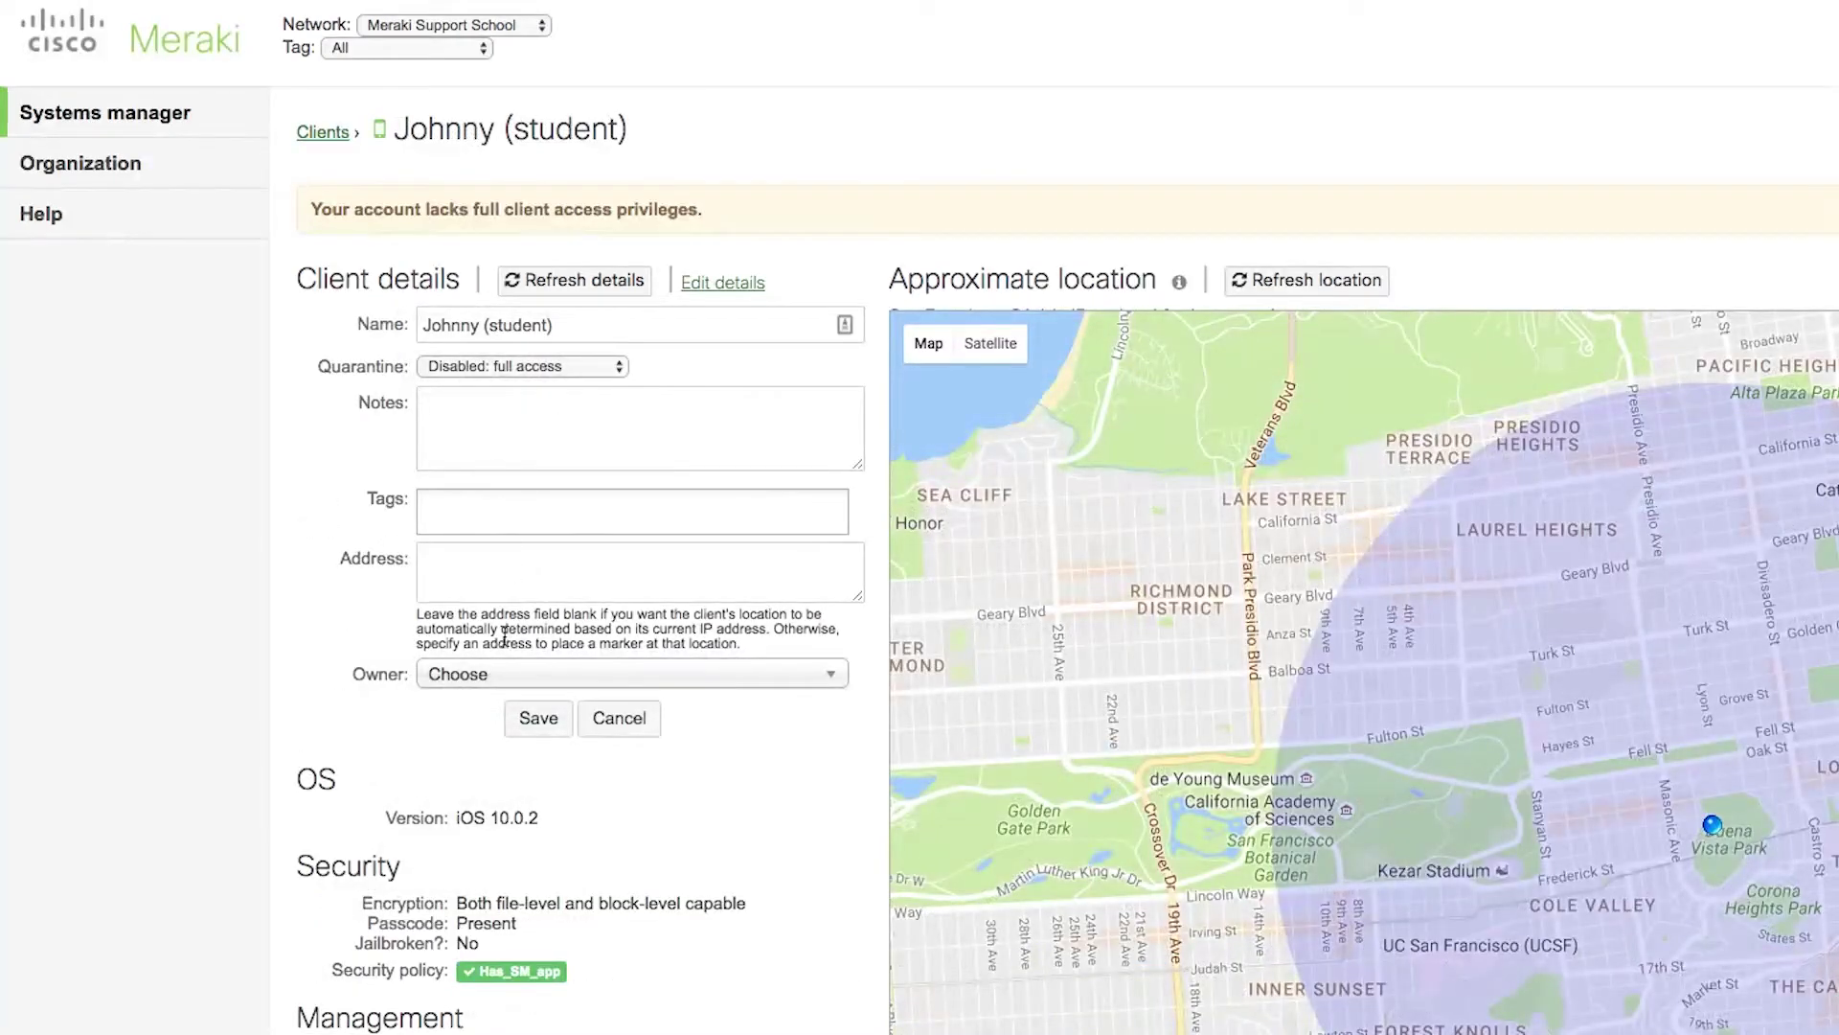
Assign matching owners to the second student iPad, the teacher's iPad and the last student iPad
left_click(492, 682)
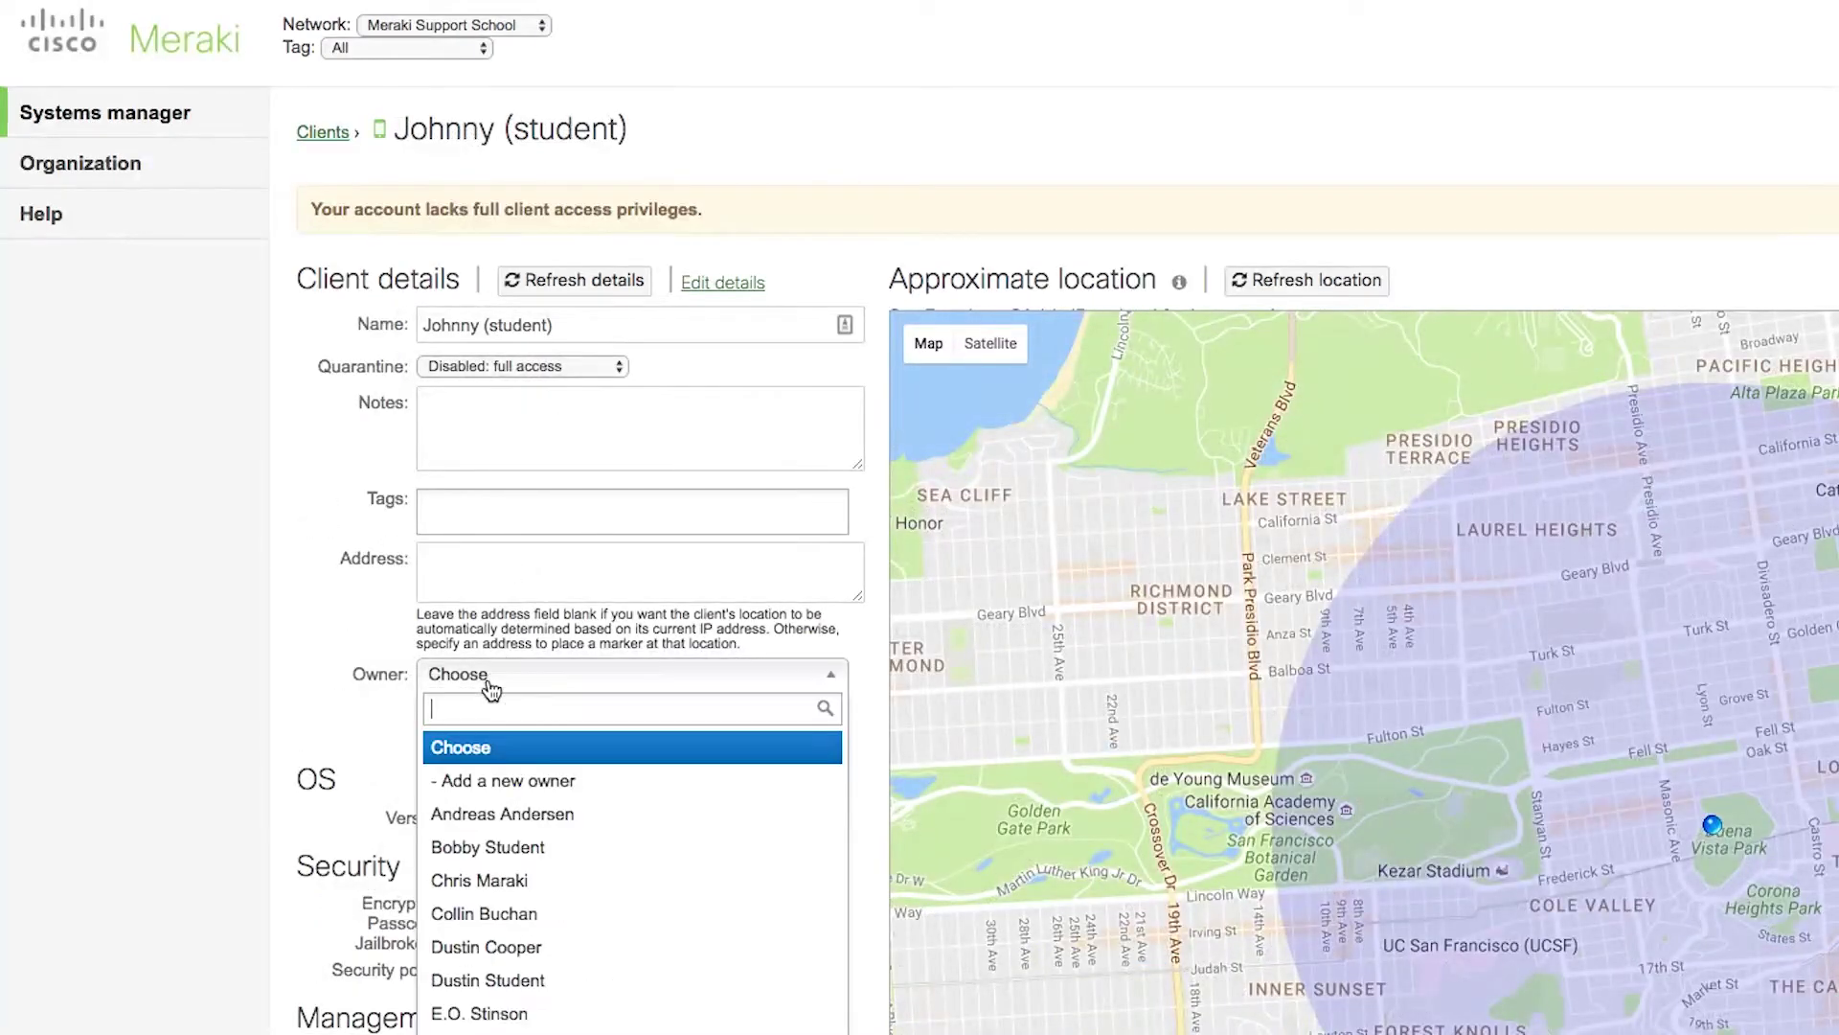
type("john")
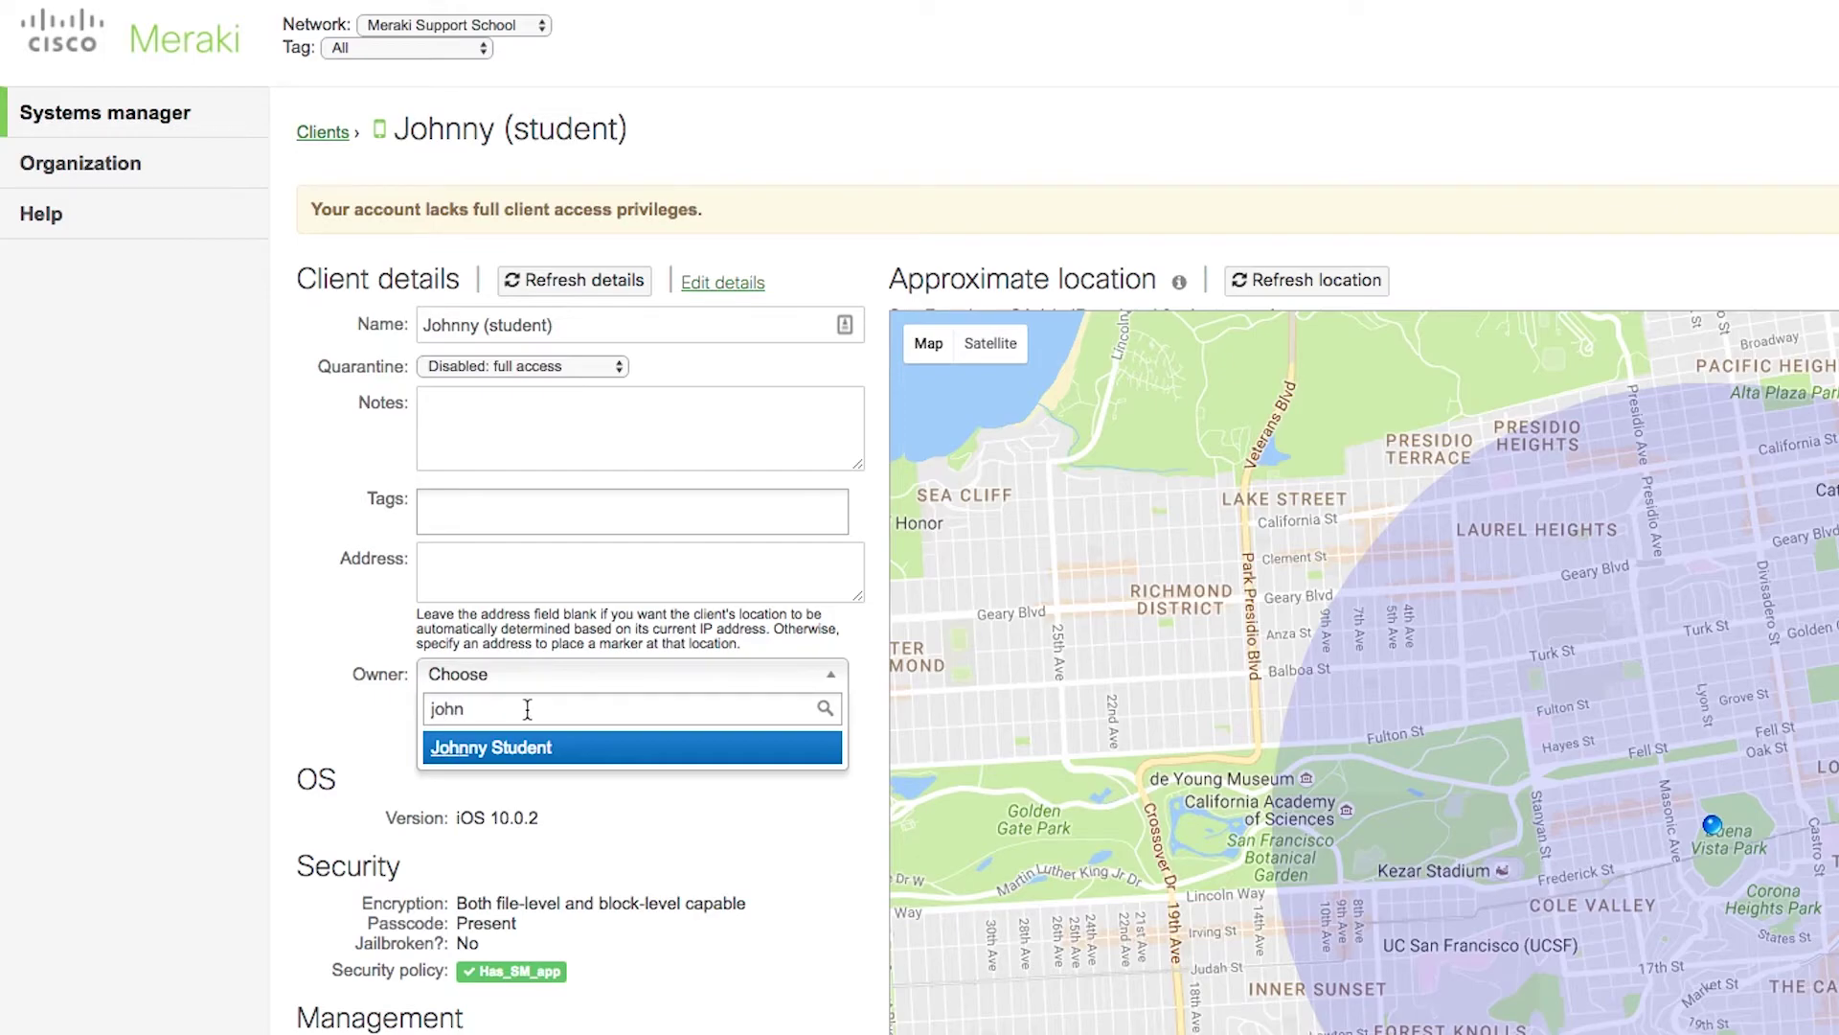
left_click(532, 748)
left_click(536, 719)
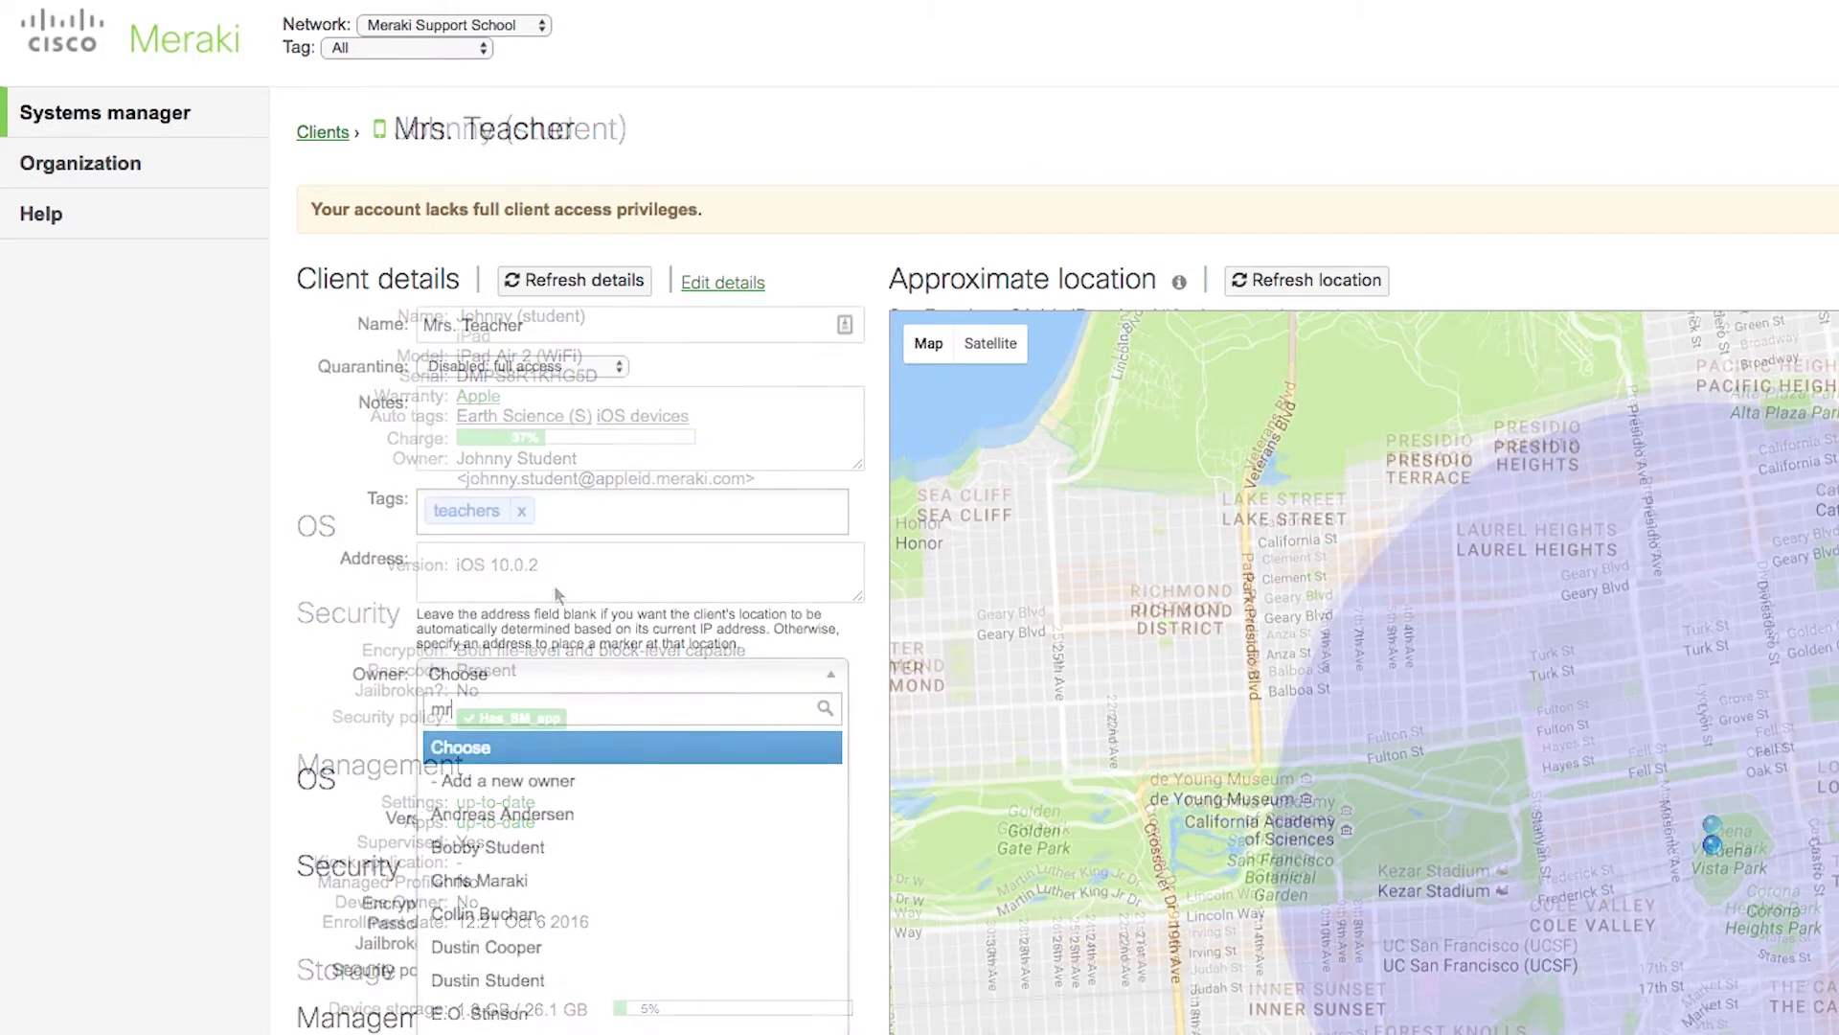
type("mrs")
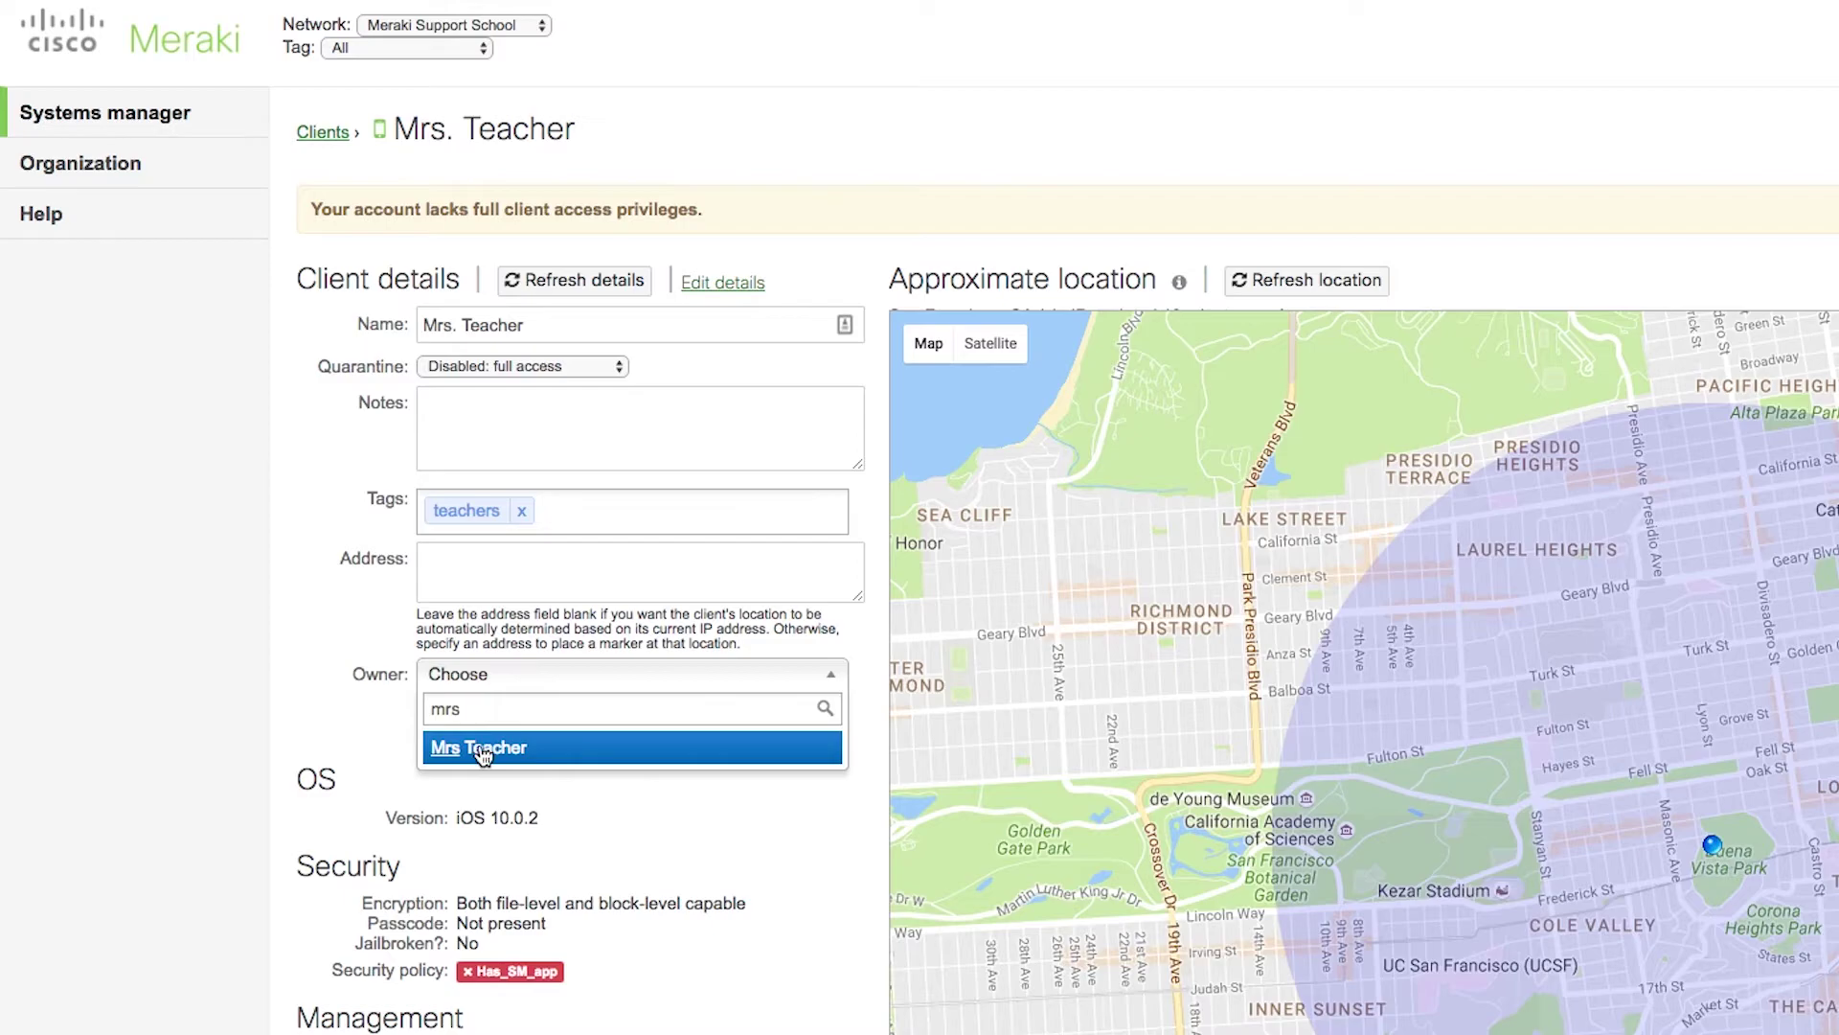
left_click(480, 747)
left_click(536, 718)
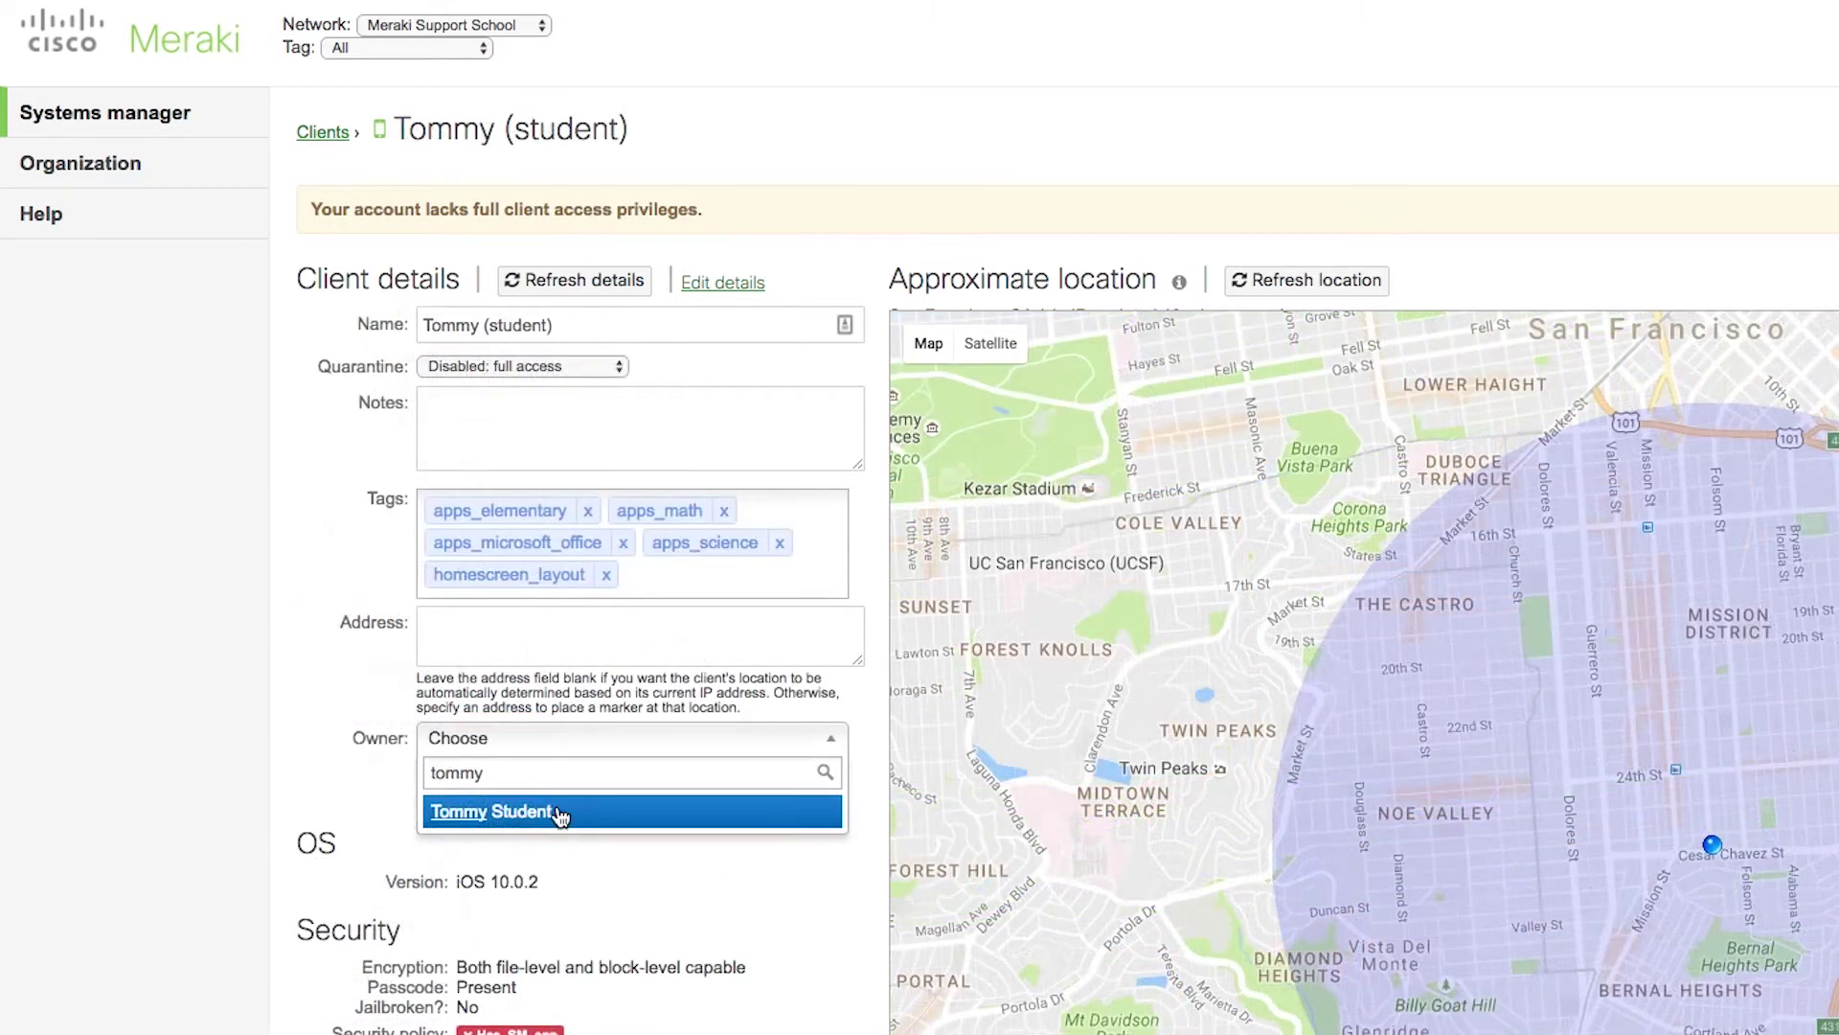
left_click(558, 811)
left_click(548, 781)
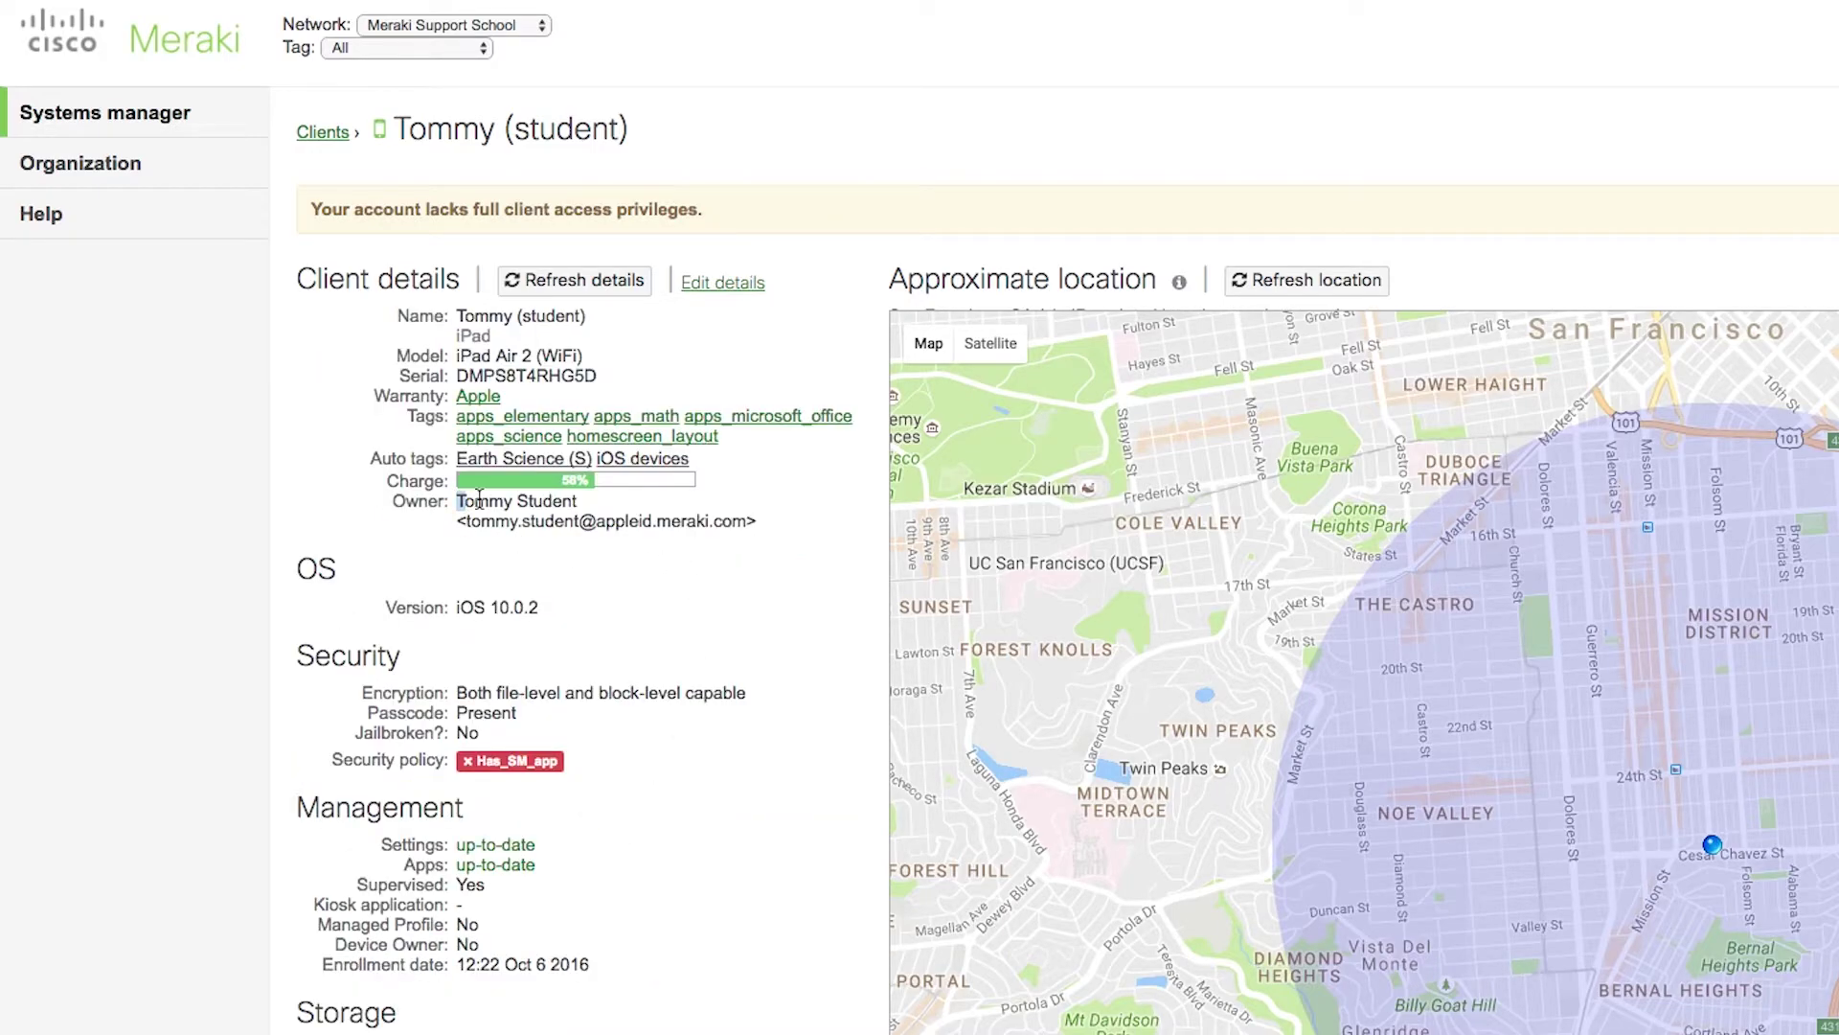
left_click_drag(457, 499, 762, 523)
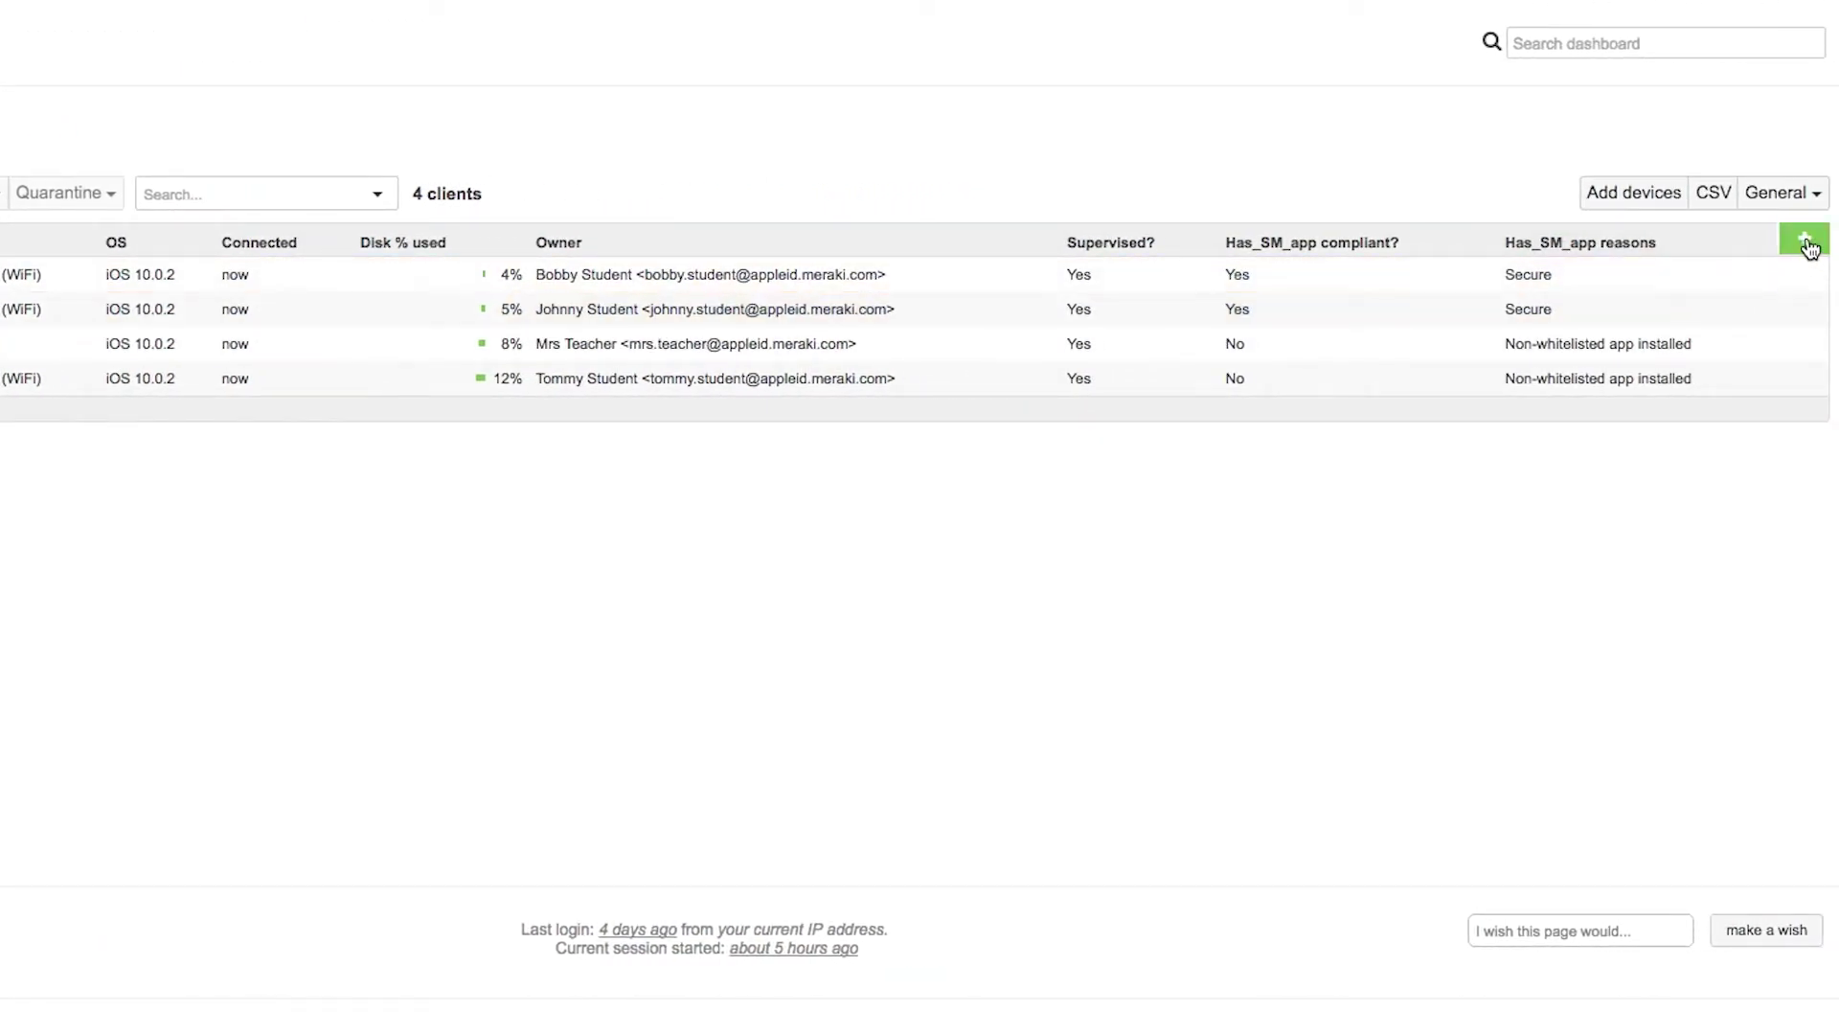
Add the Supervised?, Has_SM_app compliant? and Has_SM_app reasons columns to the client list
left_click(1804, 240)
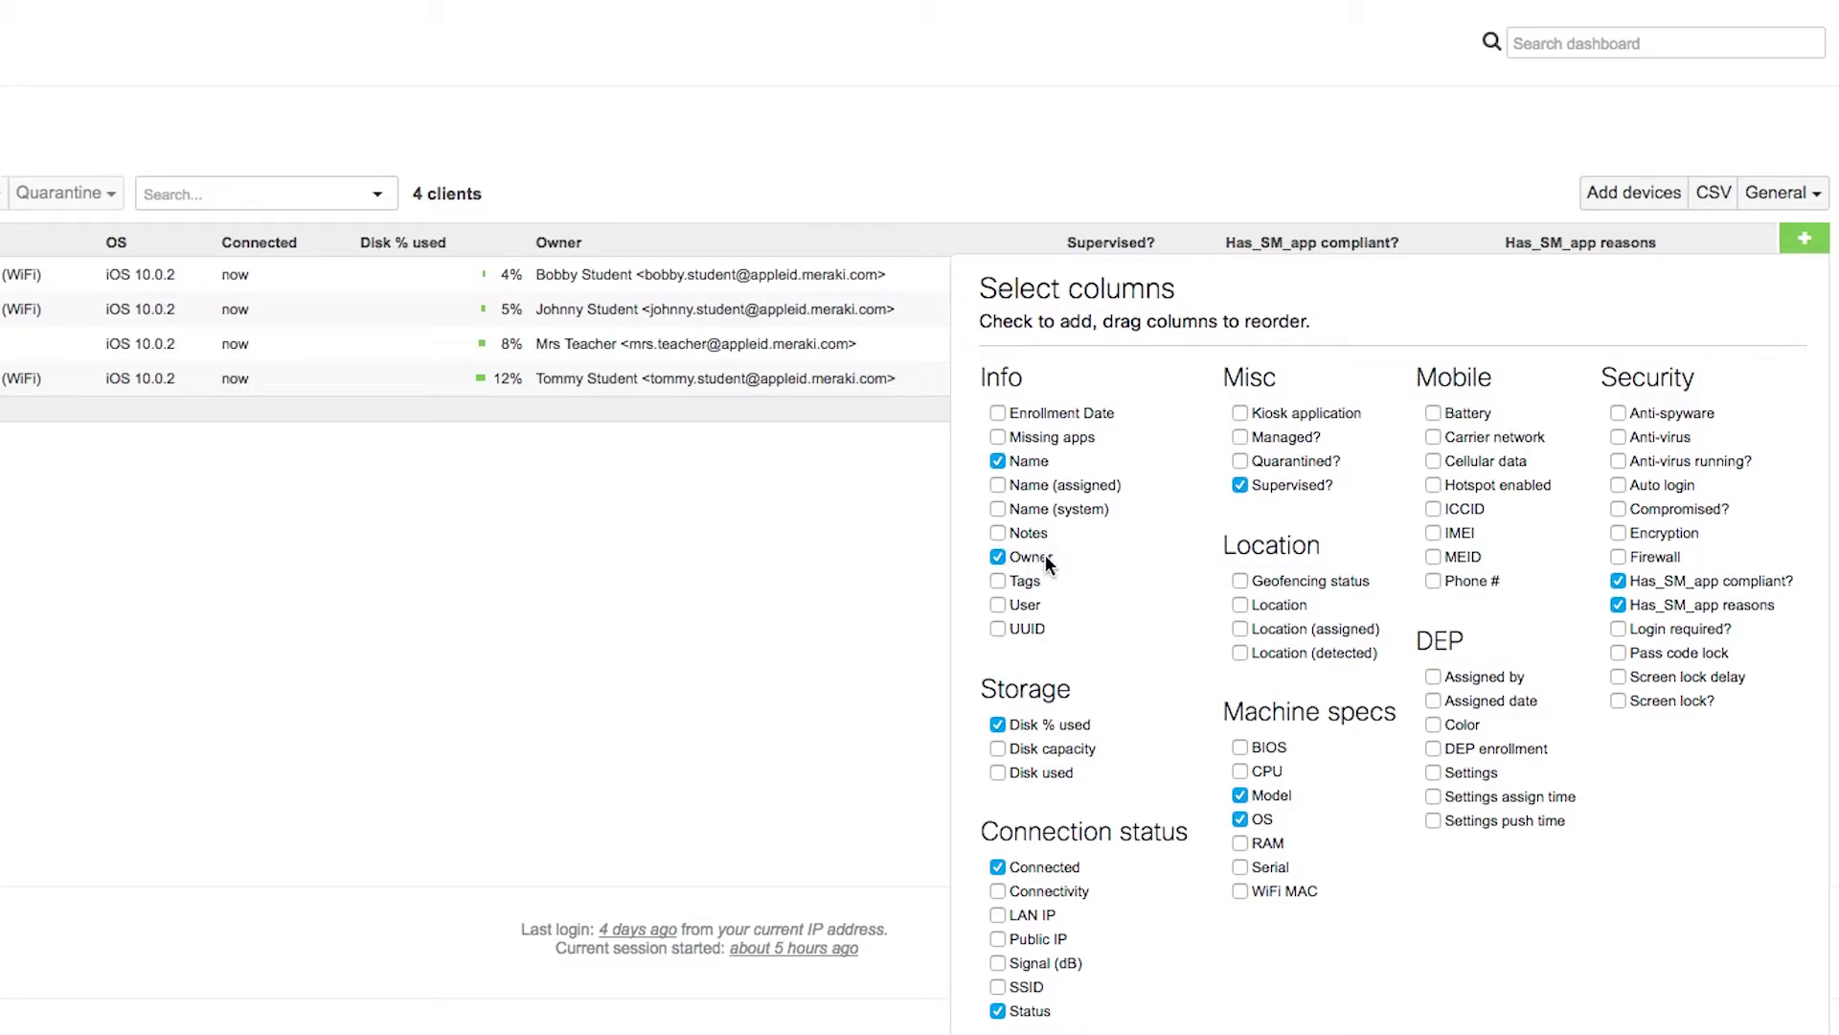
left_click(812, 509)
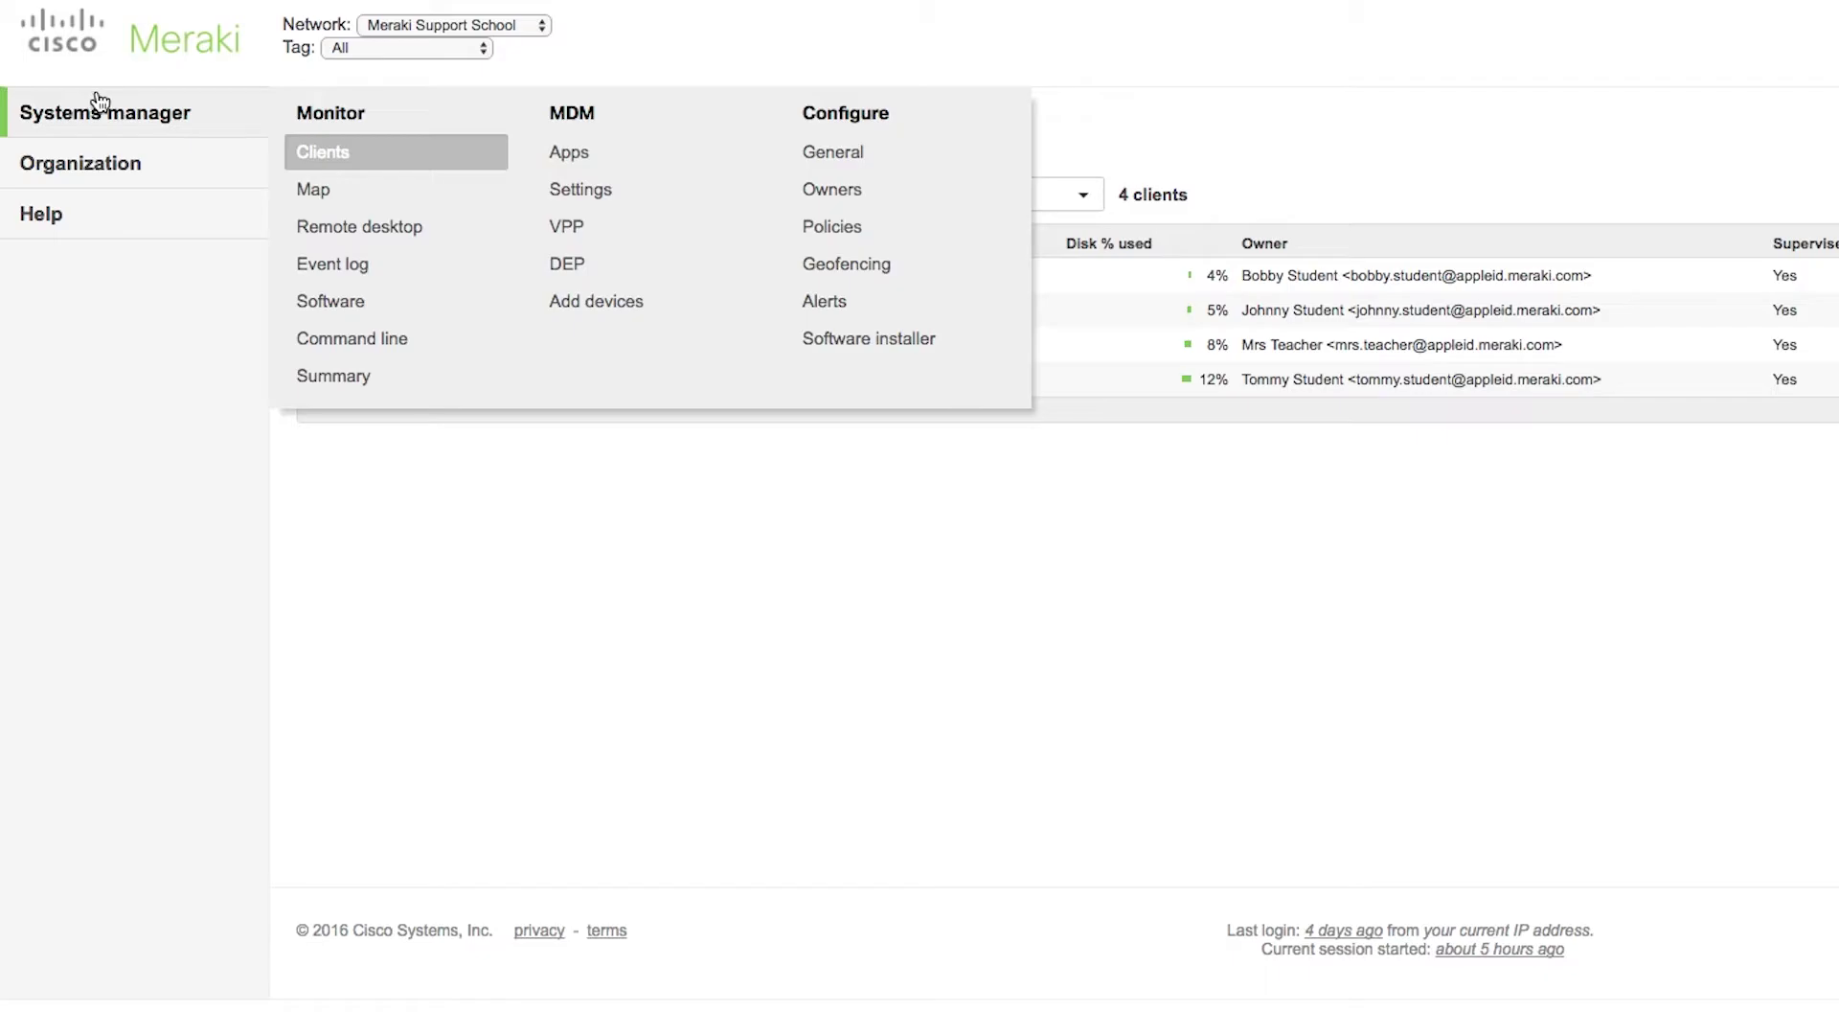
Create a new Meraki managed profile and name it 'Classroom Configuration'
left_click(576, 193)
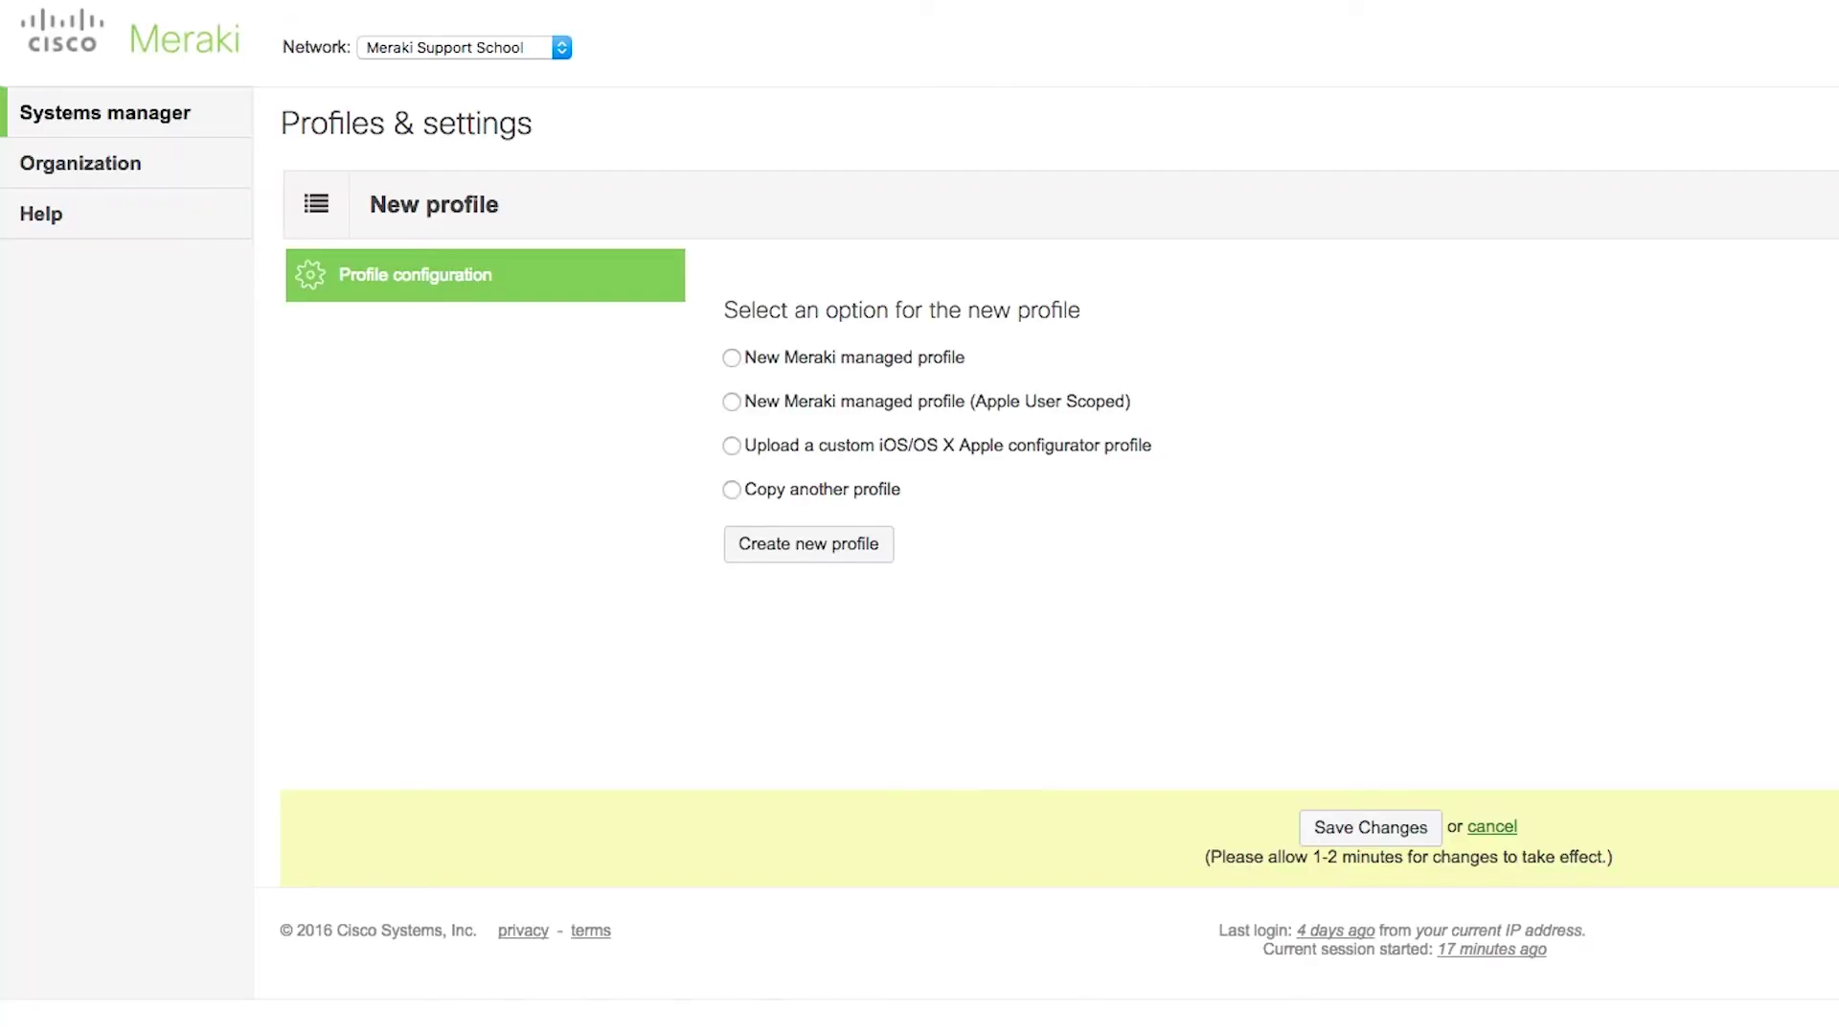
left_click(875, 356)
left_click(862, 544)
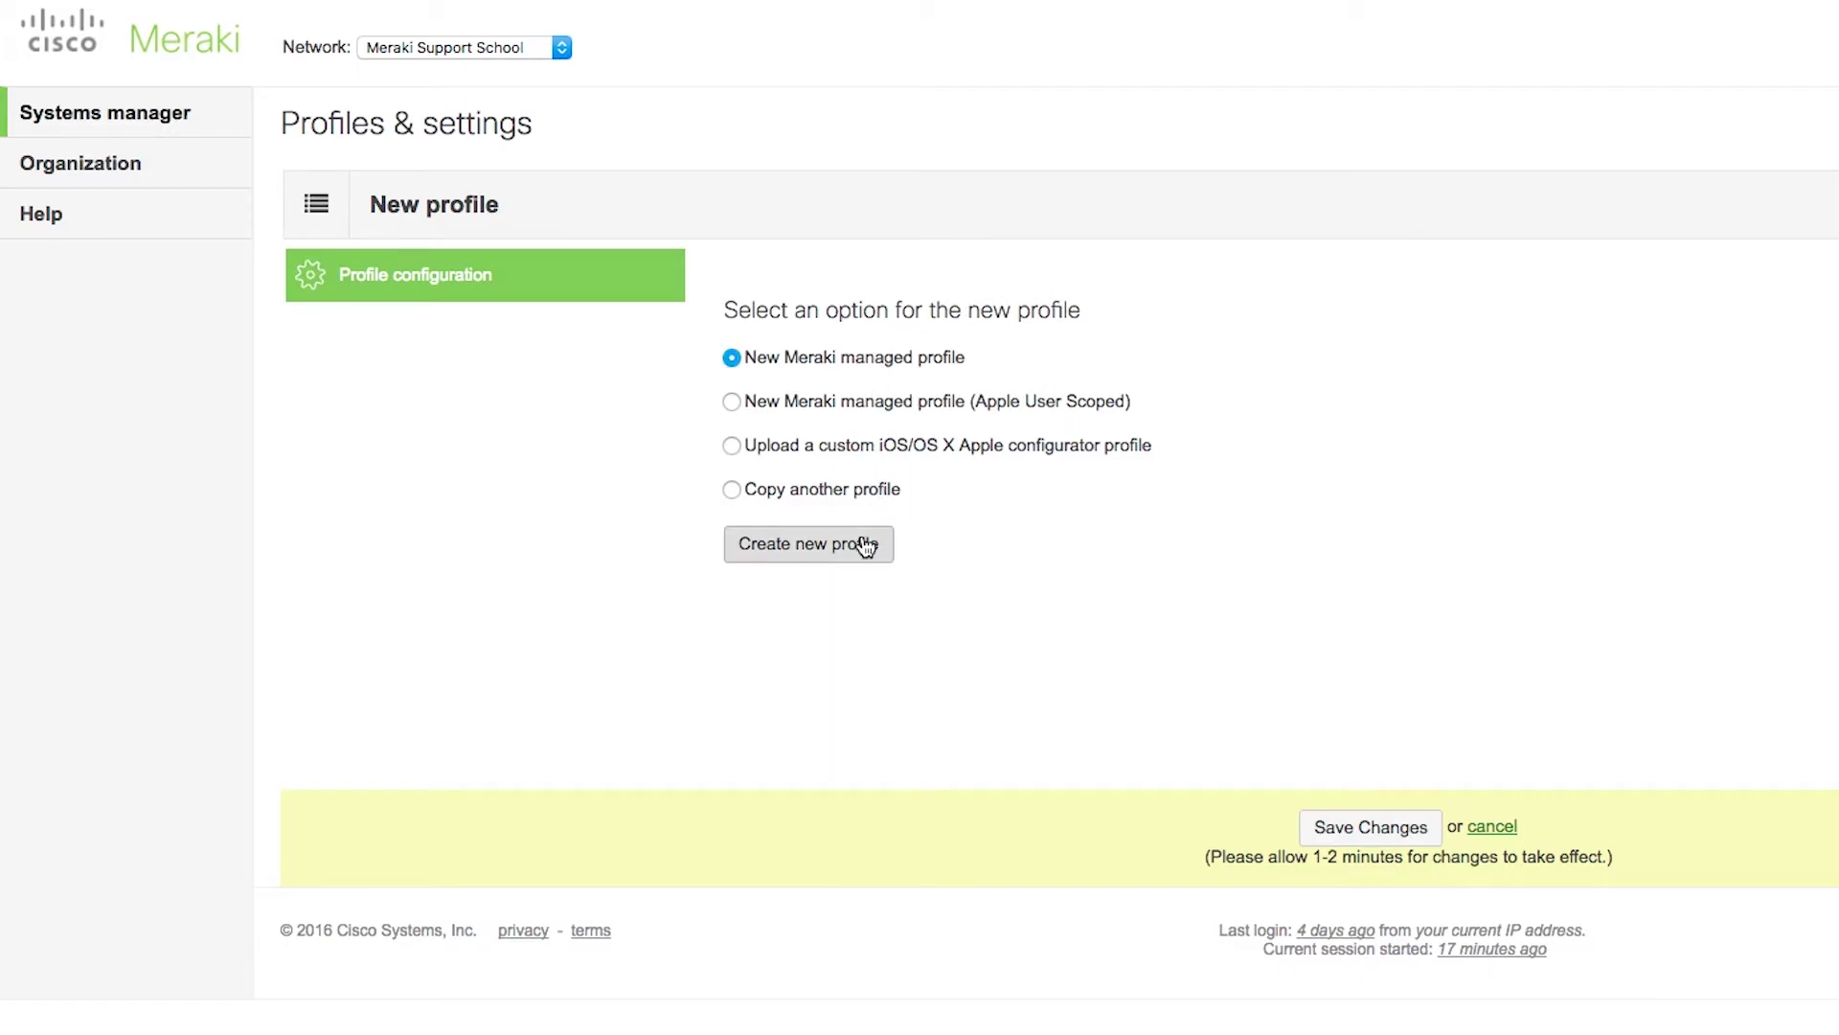
left_click_drag(1019, 341, 951, 295)
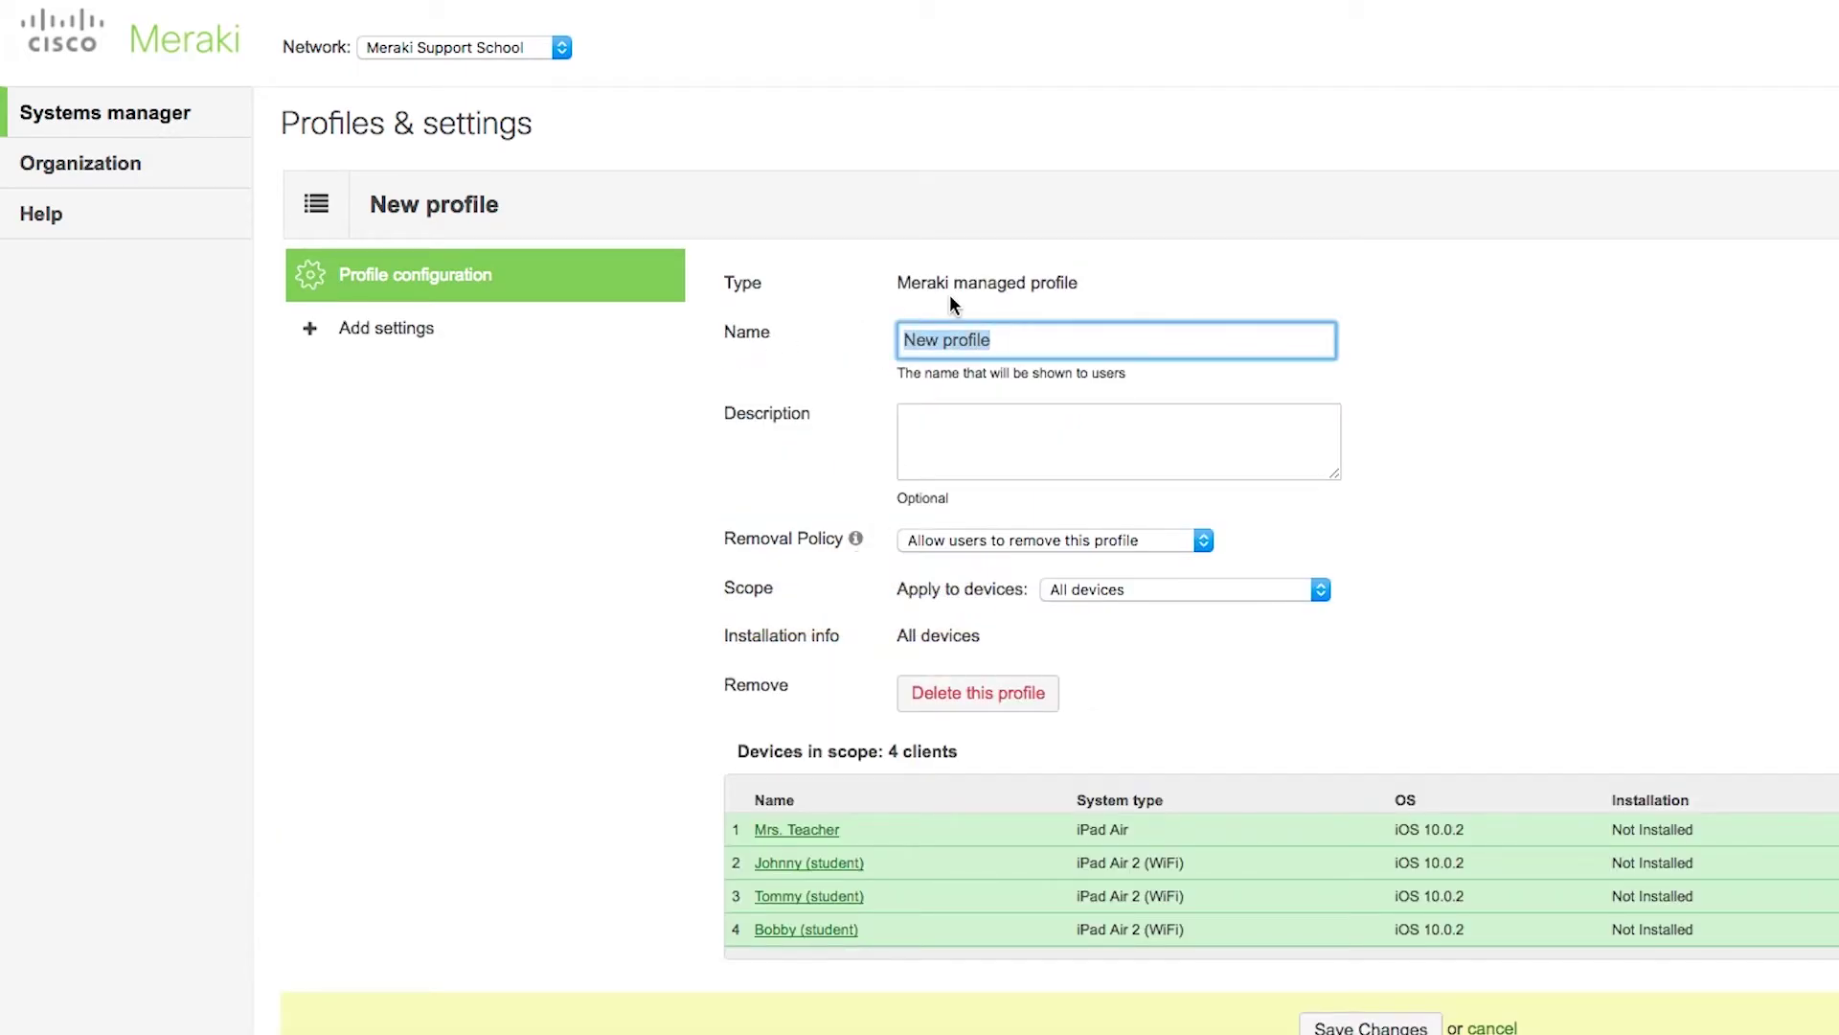
type("Classroom ")
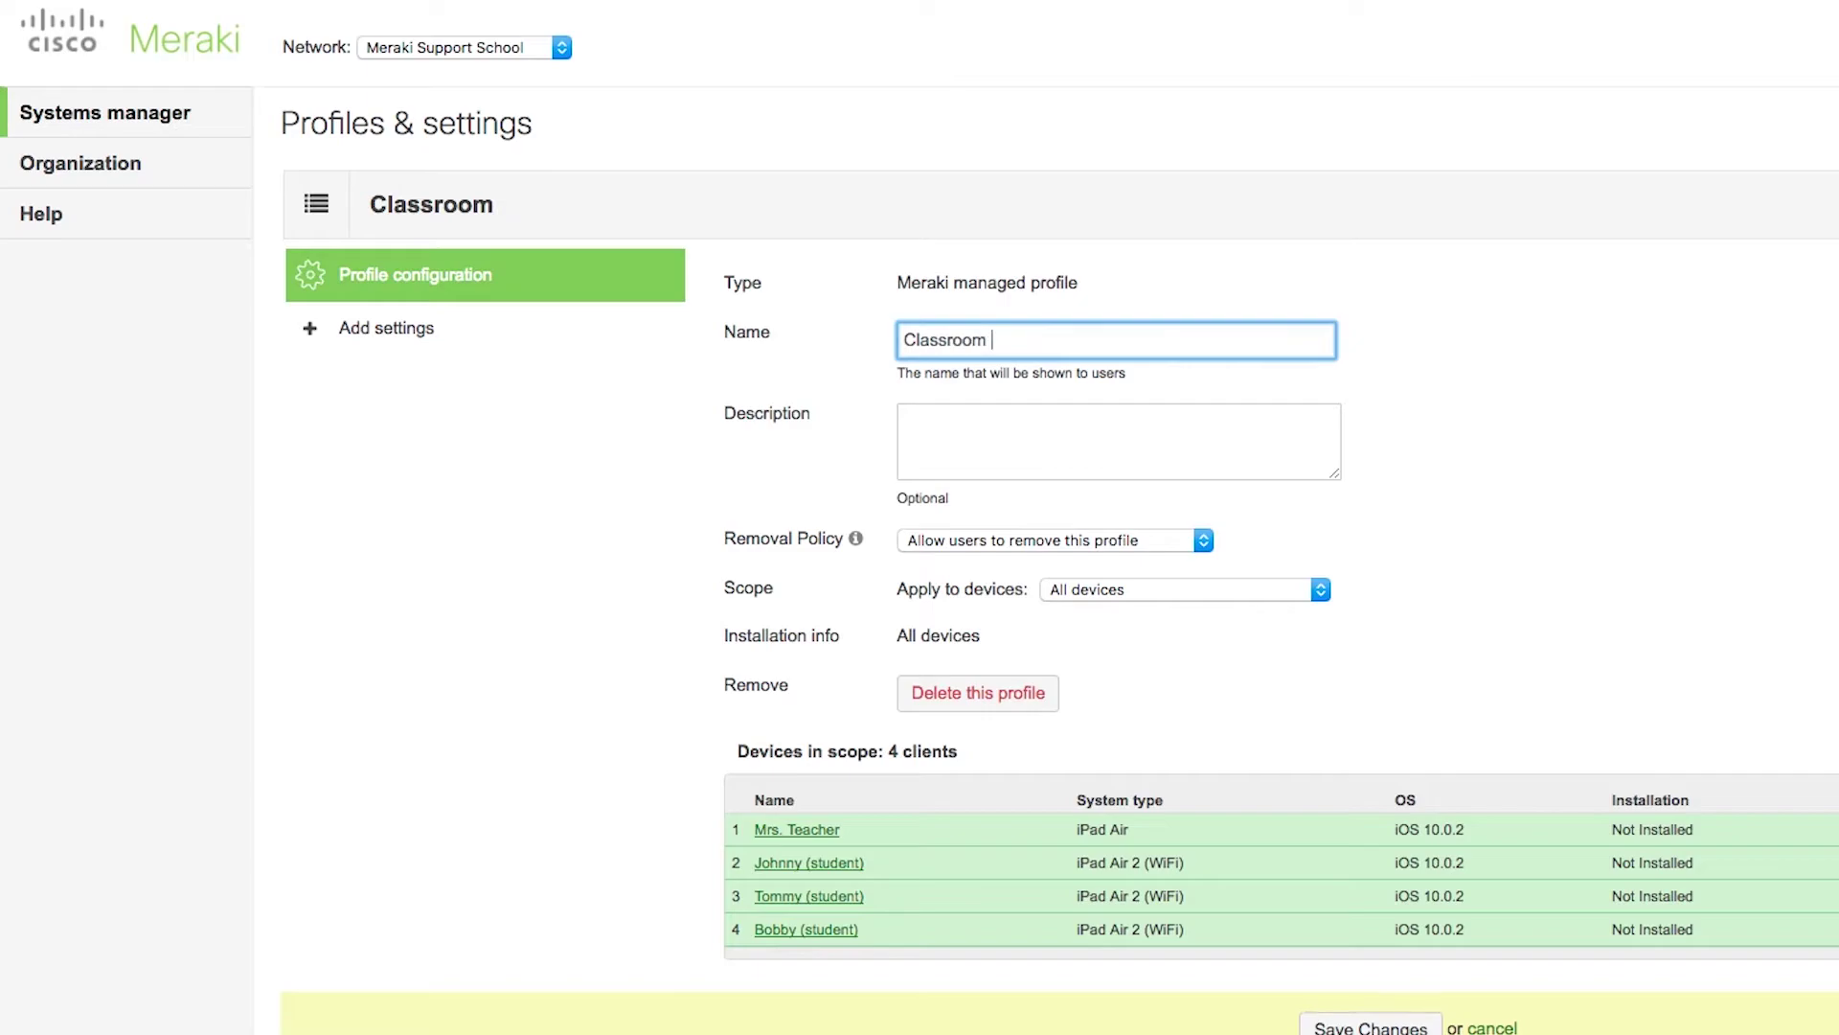
type("Configuration")
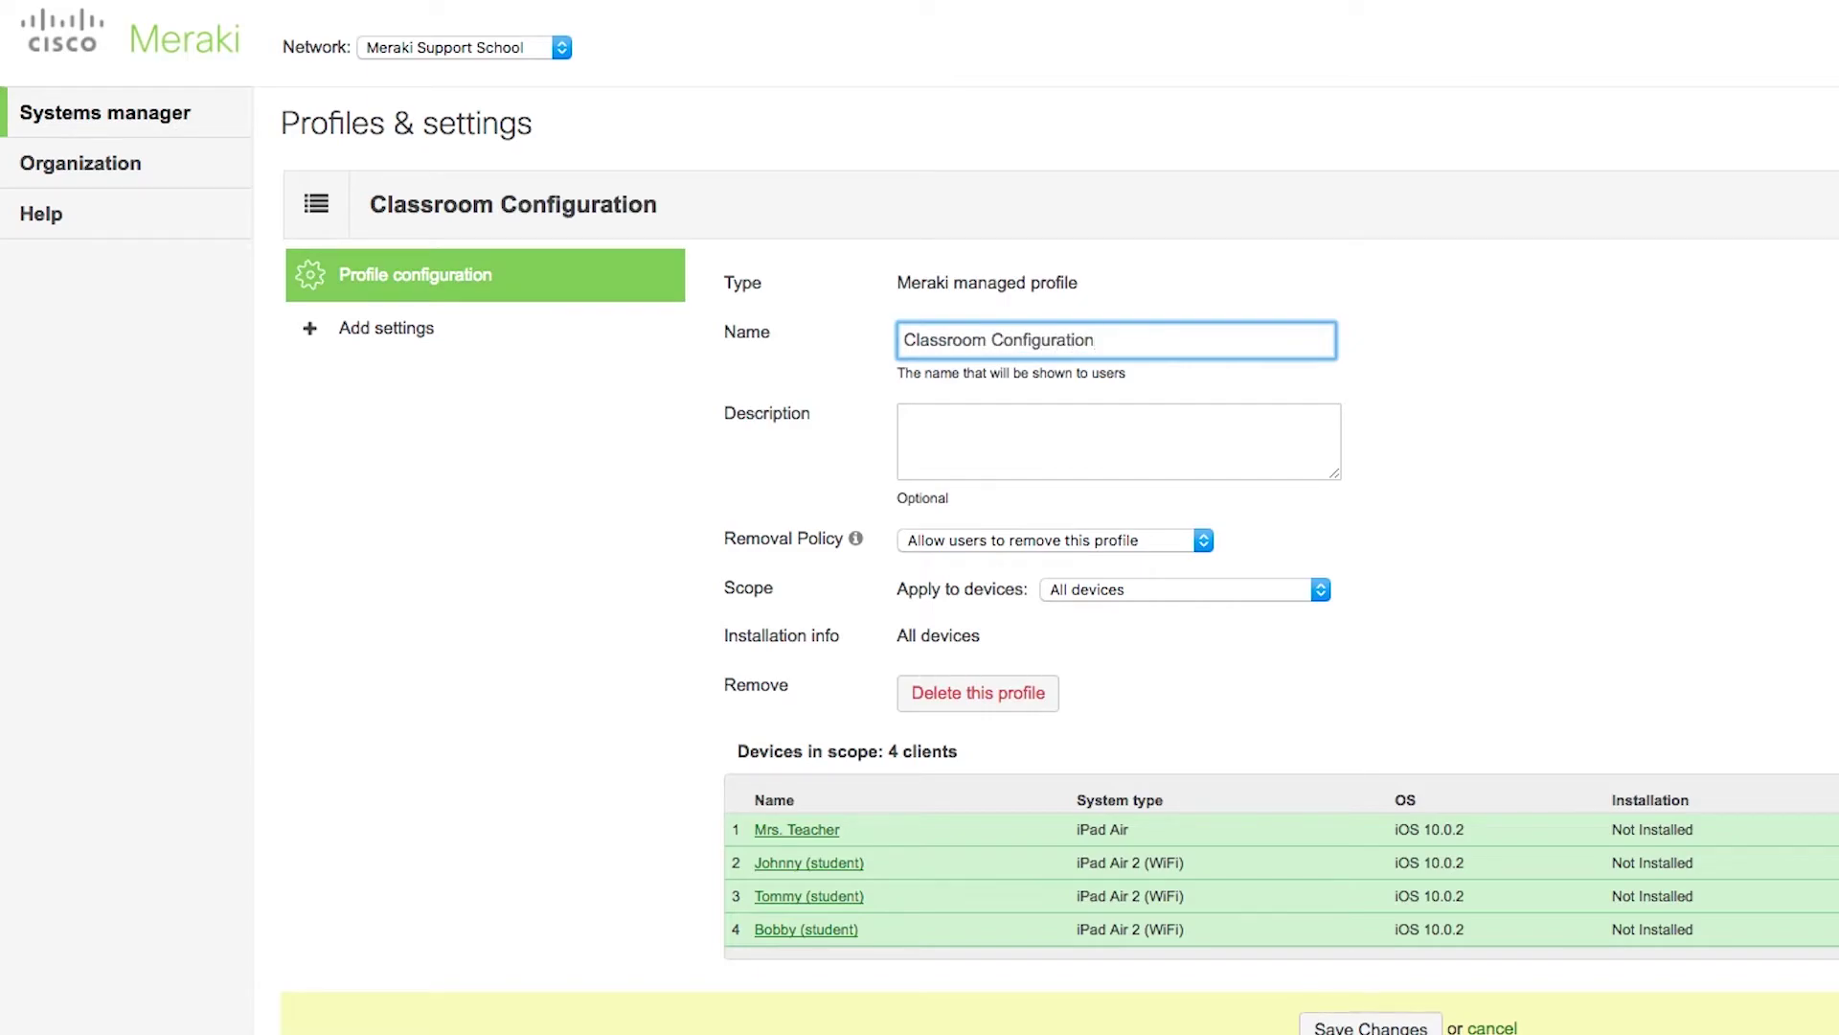
left_click(776, 443)
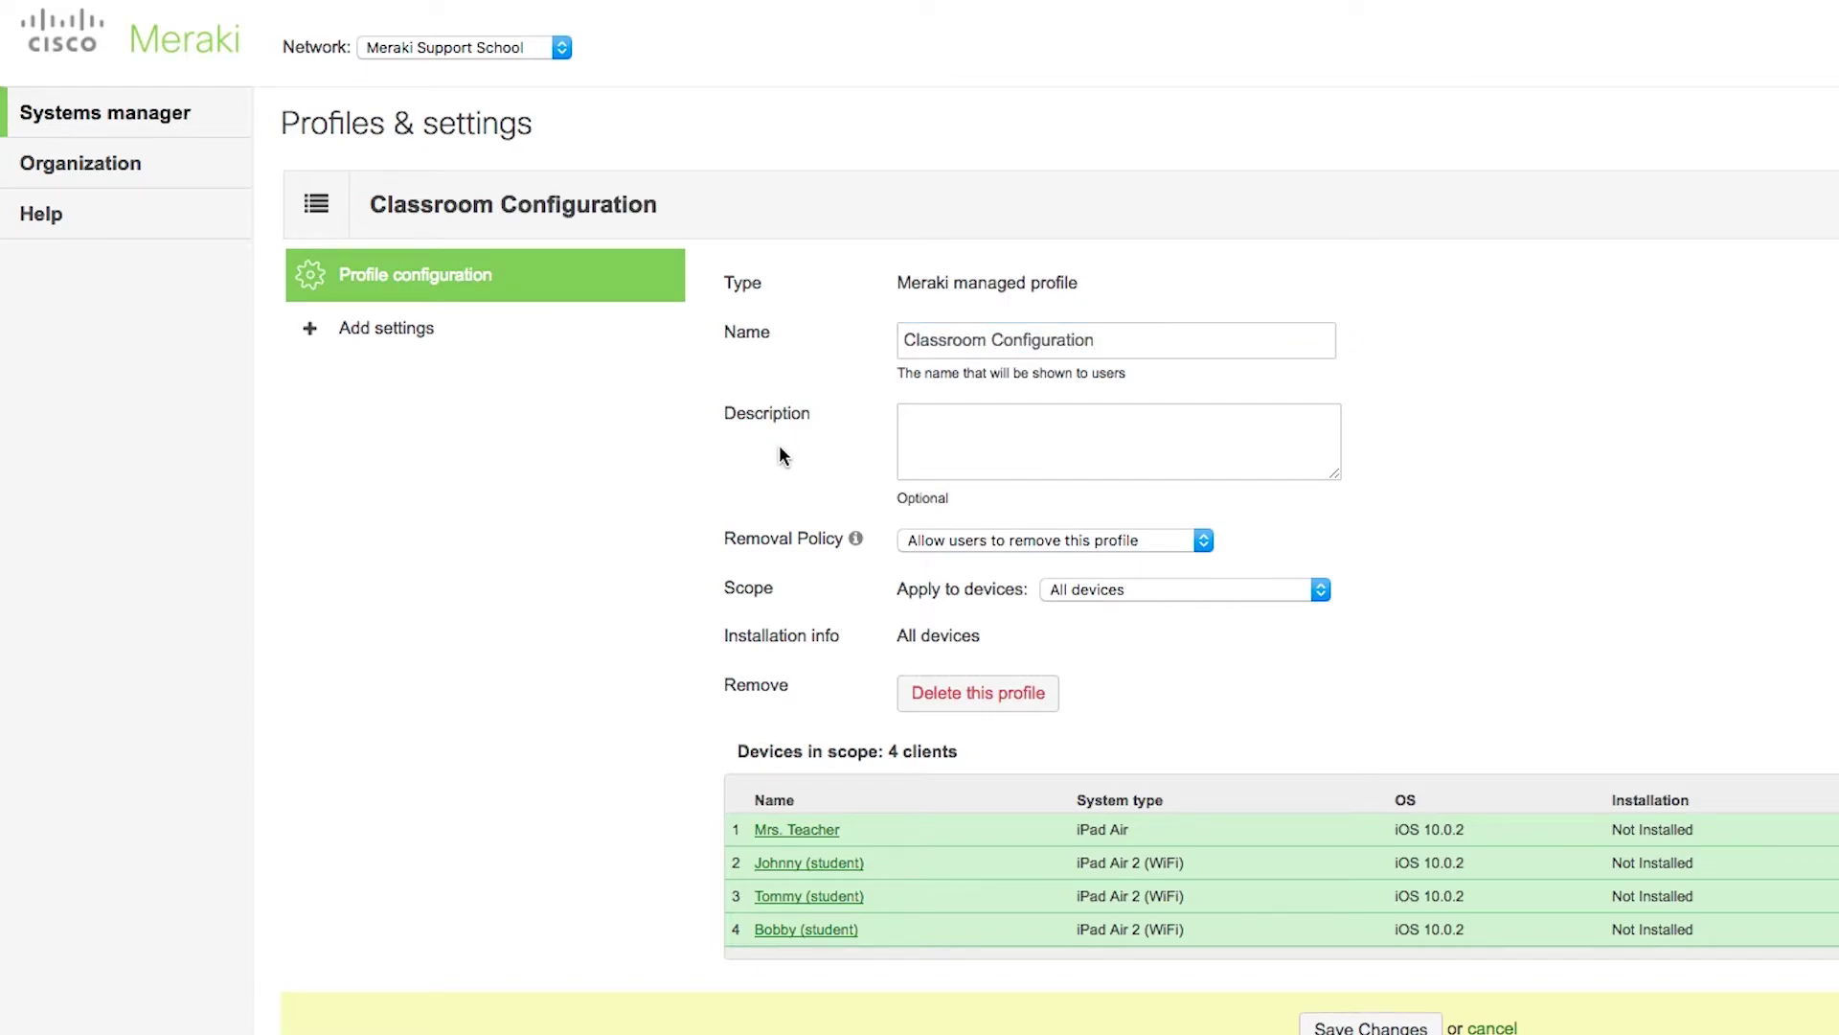
Add an Education payload from More iOS, configured to use Apple School Manager
left_click(408, 342)
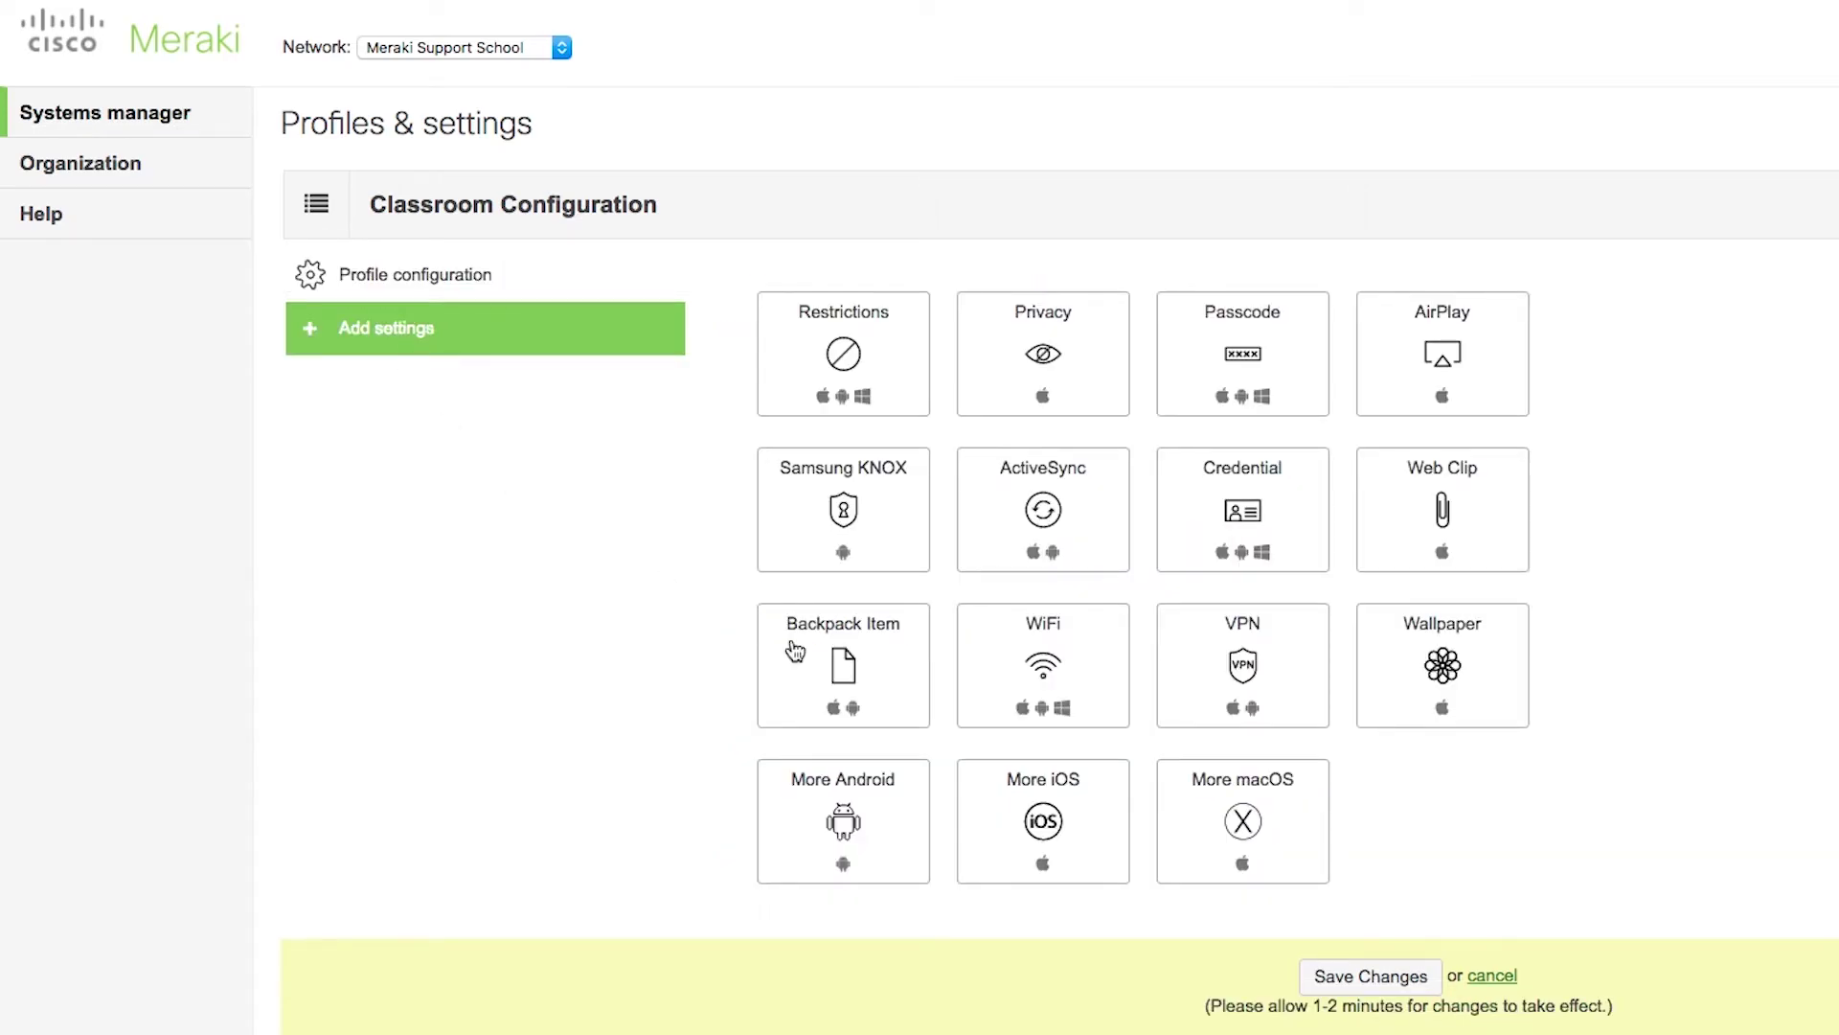
scroll(1054, 805, "down", 3)
left_click(1049, 810)
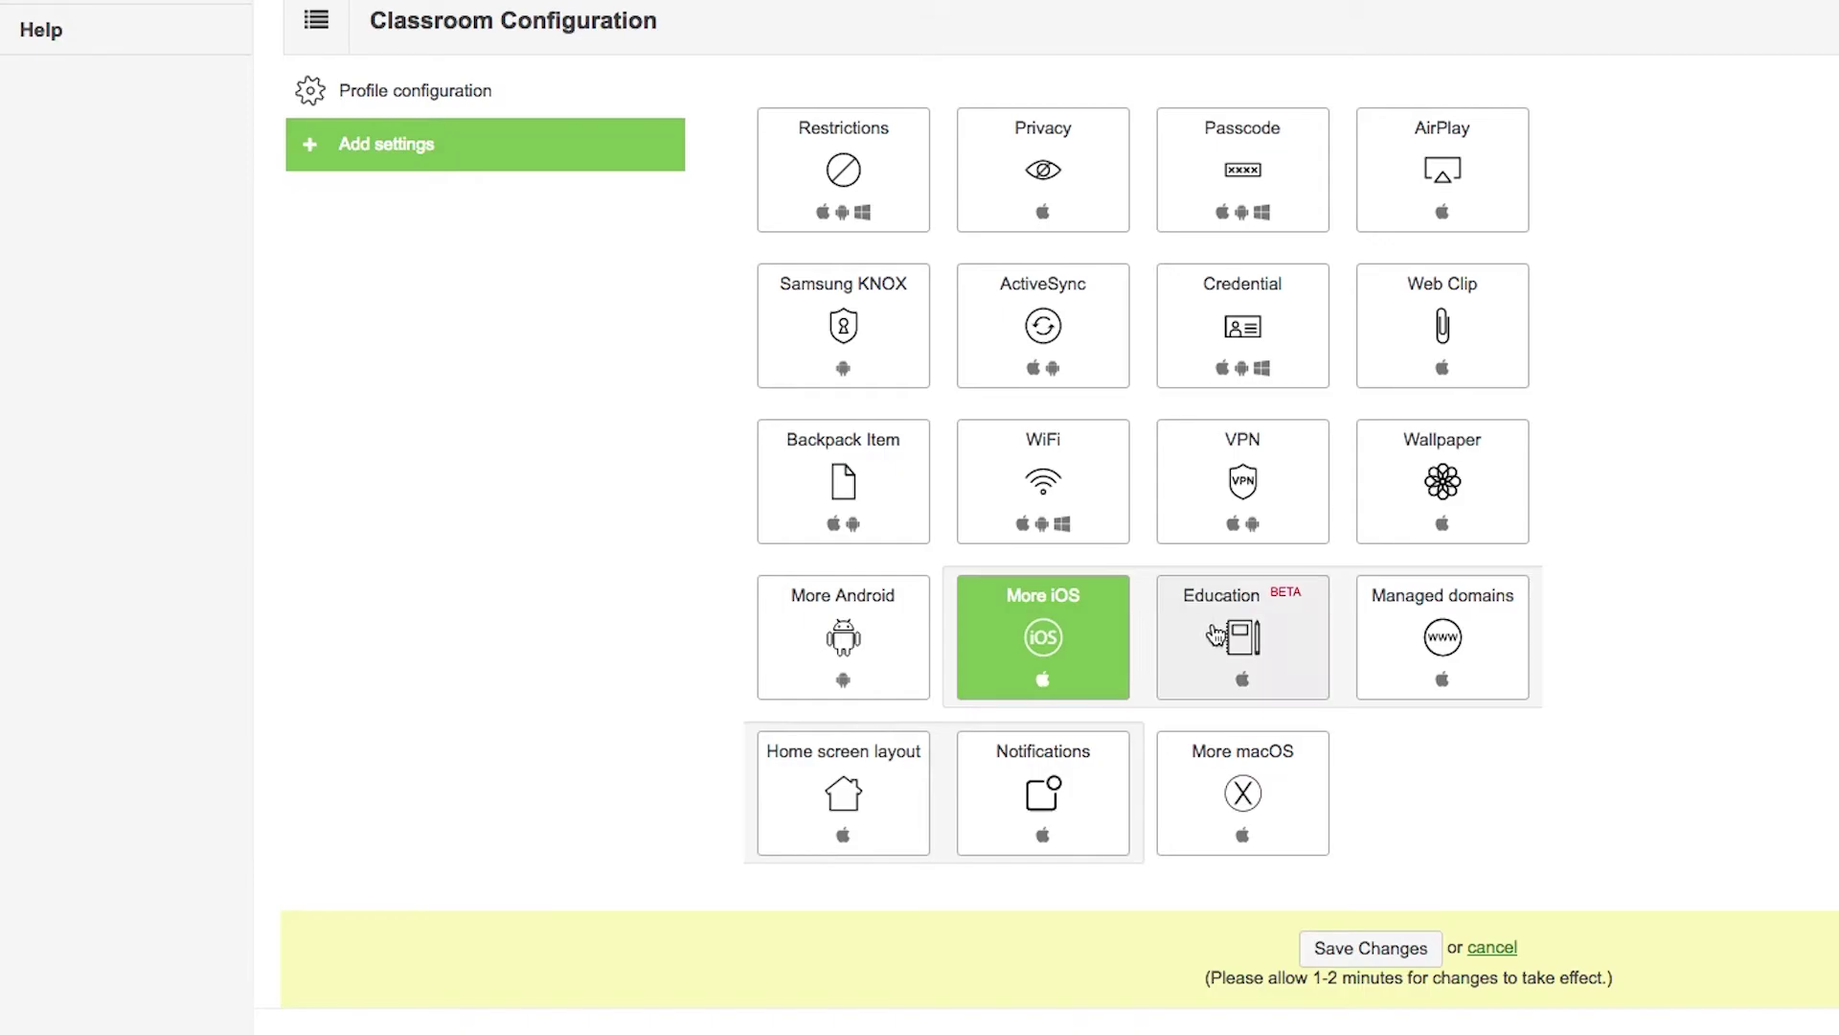
left_click(1211, 627)
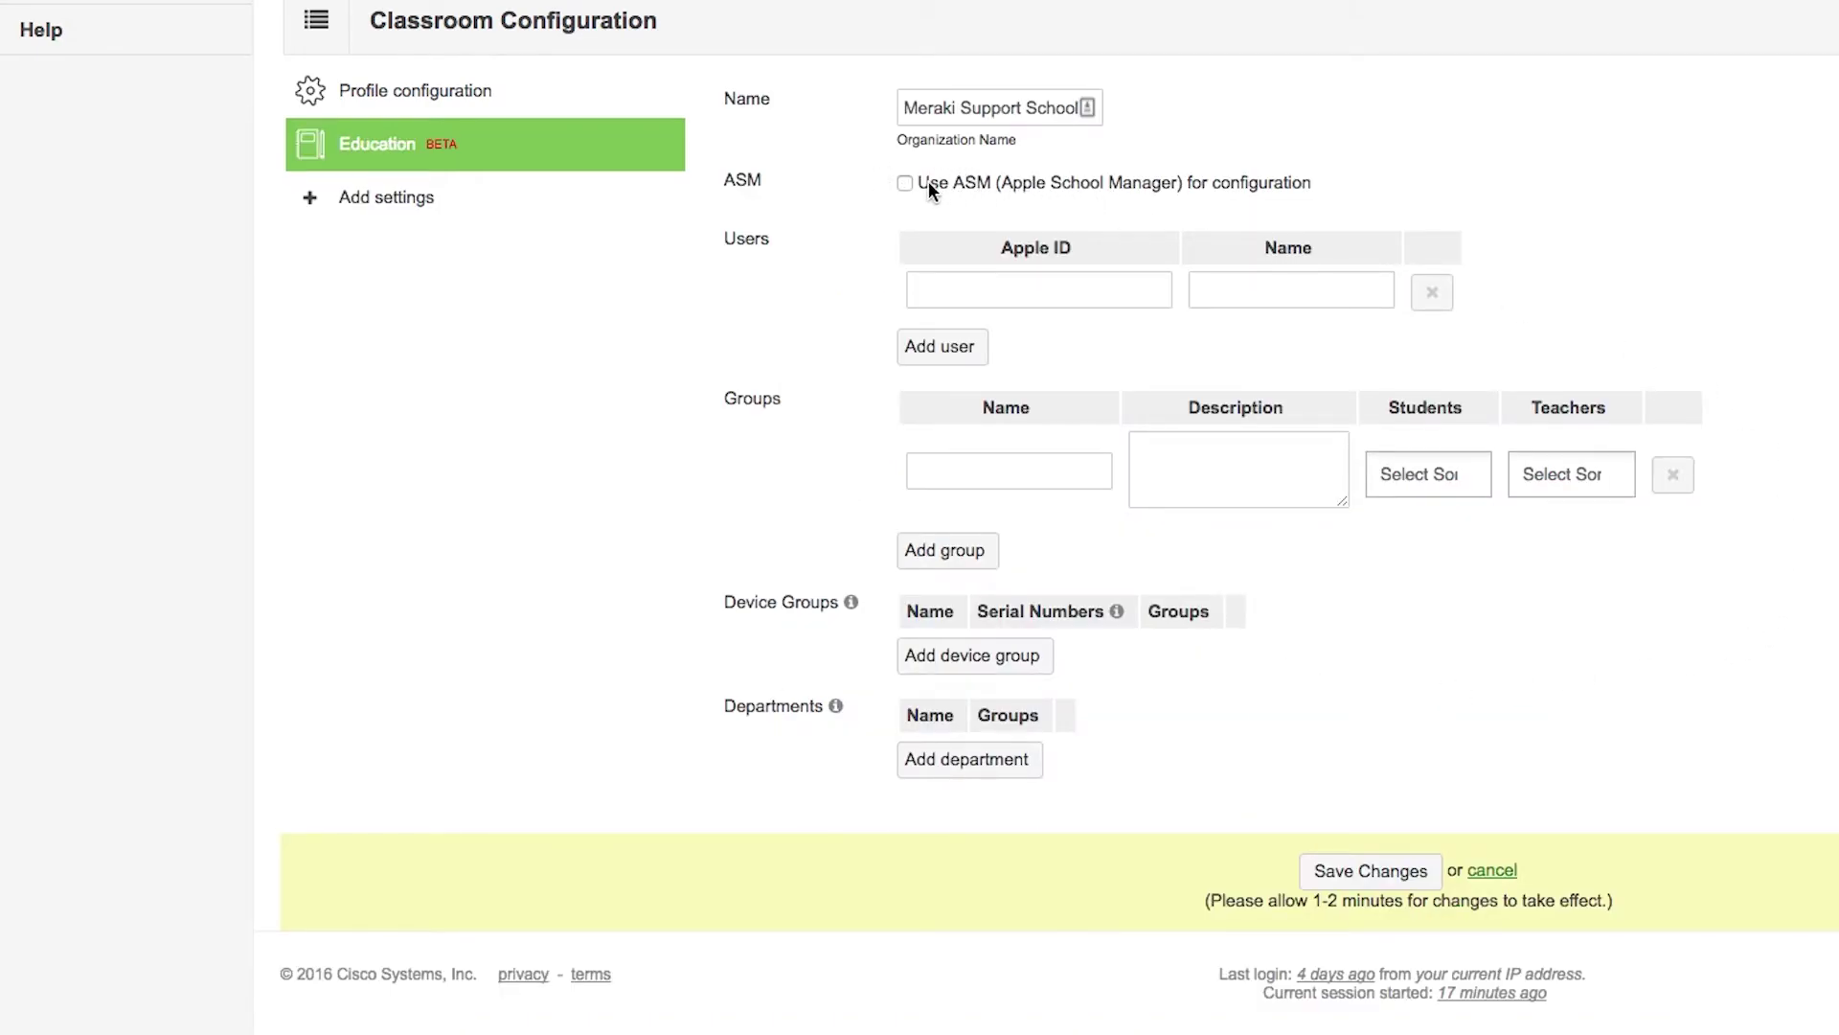
left_click(904, 182)
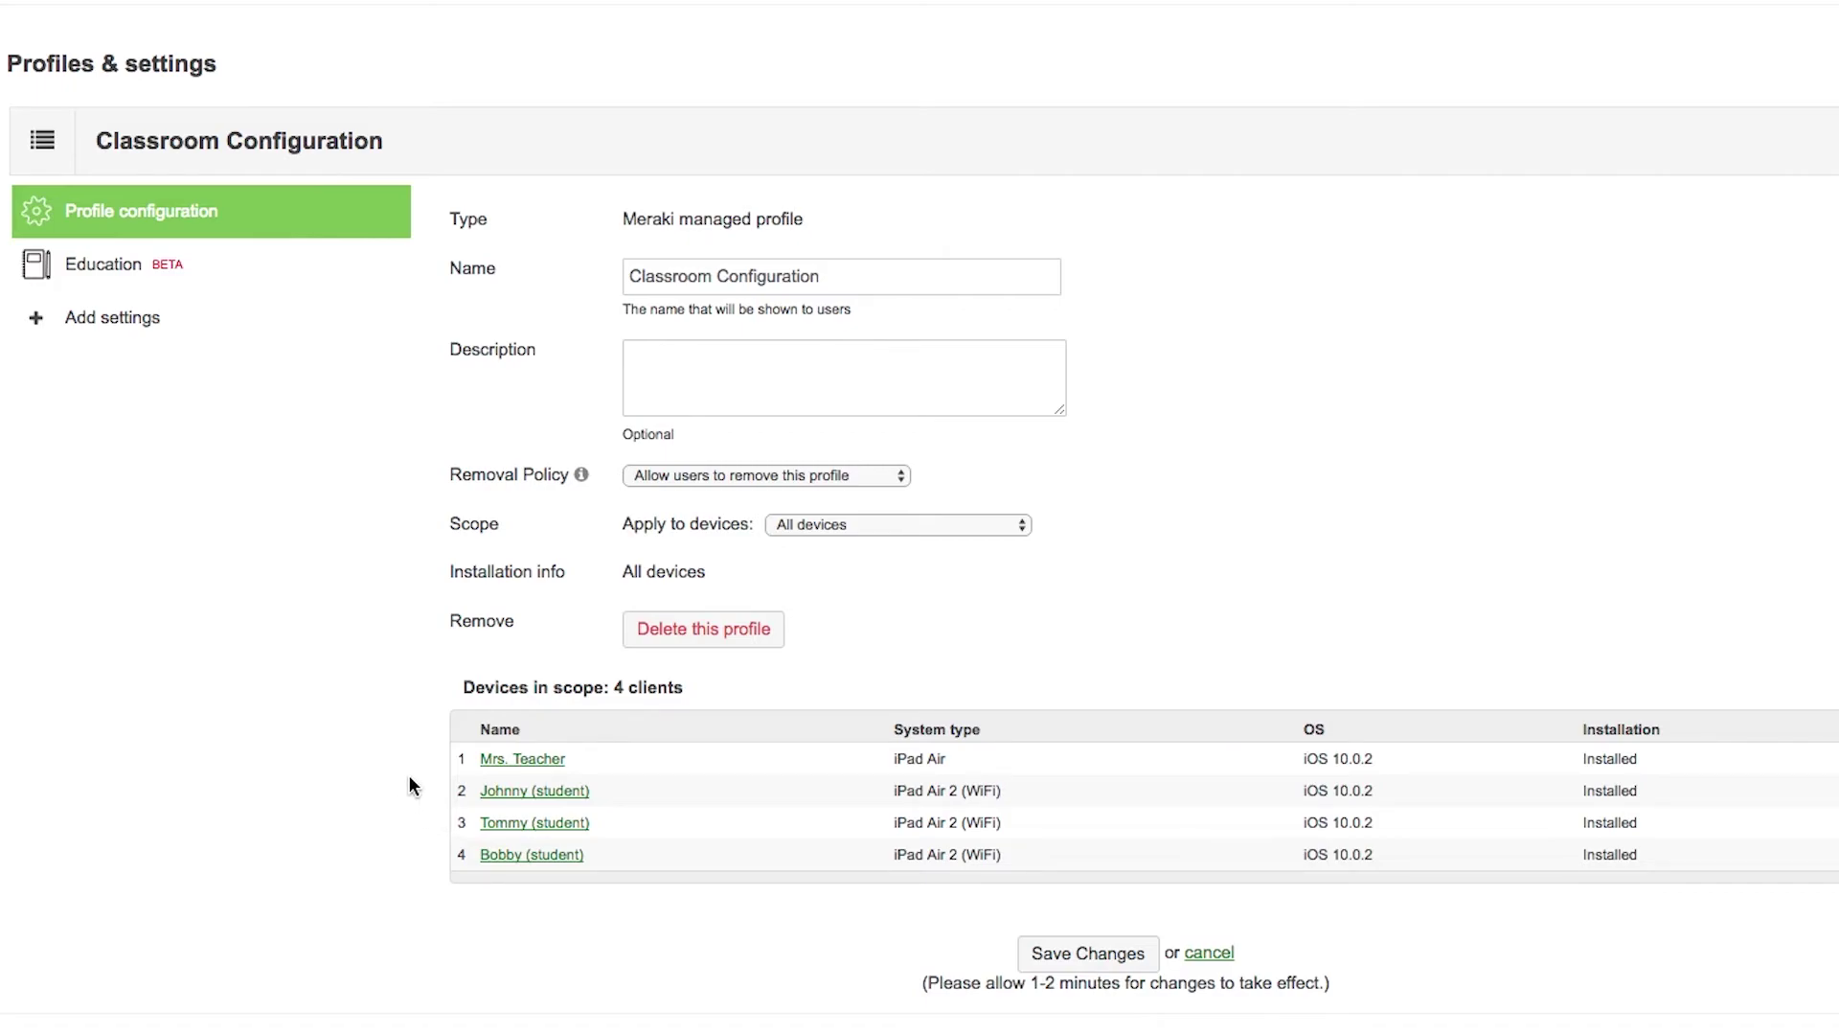
Open the teacher iPad's details and highlight the installed Classroom Configuration row in Profiles
left_click(515, 763)
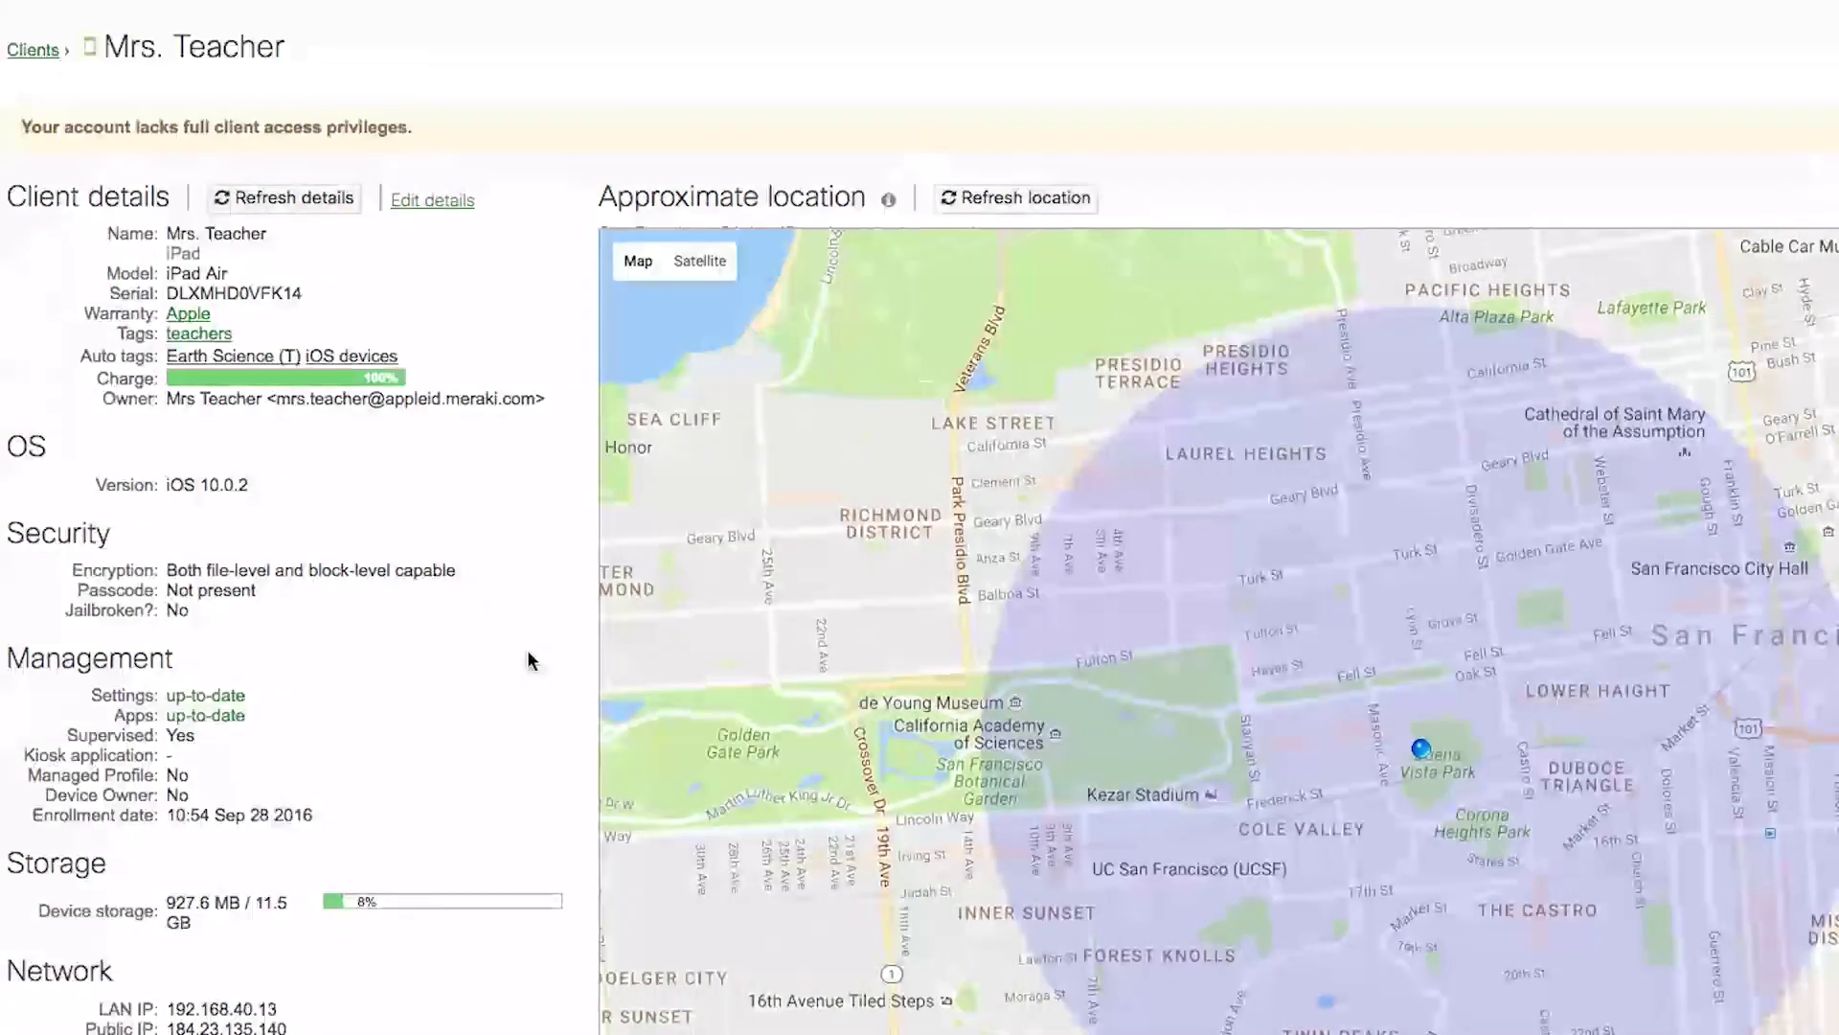
scroll(527, 646, "down", 10)
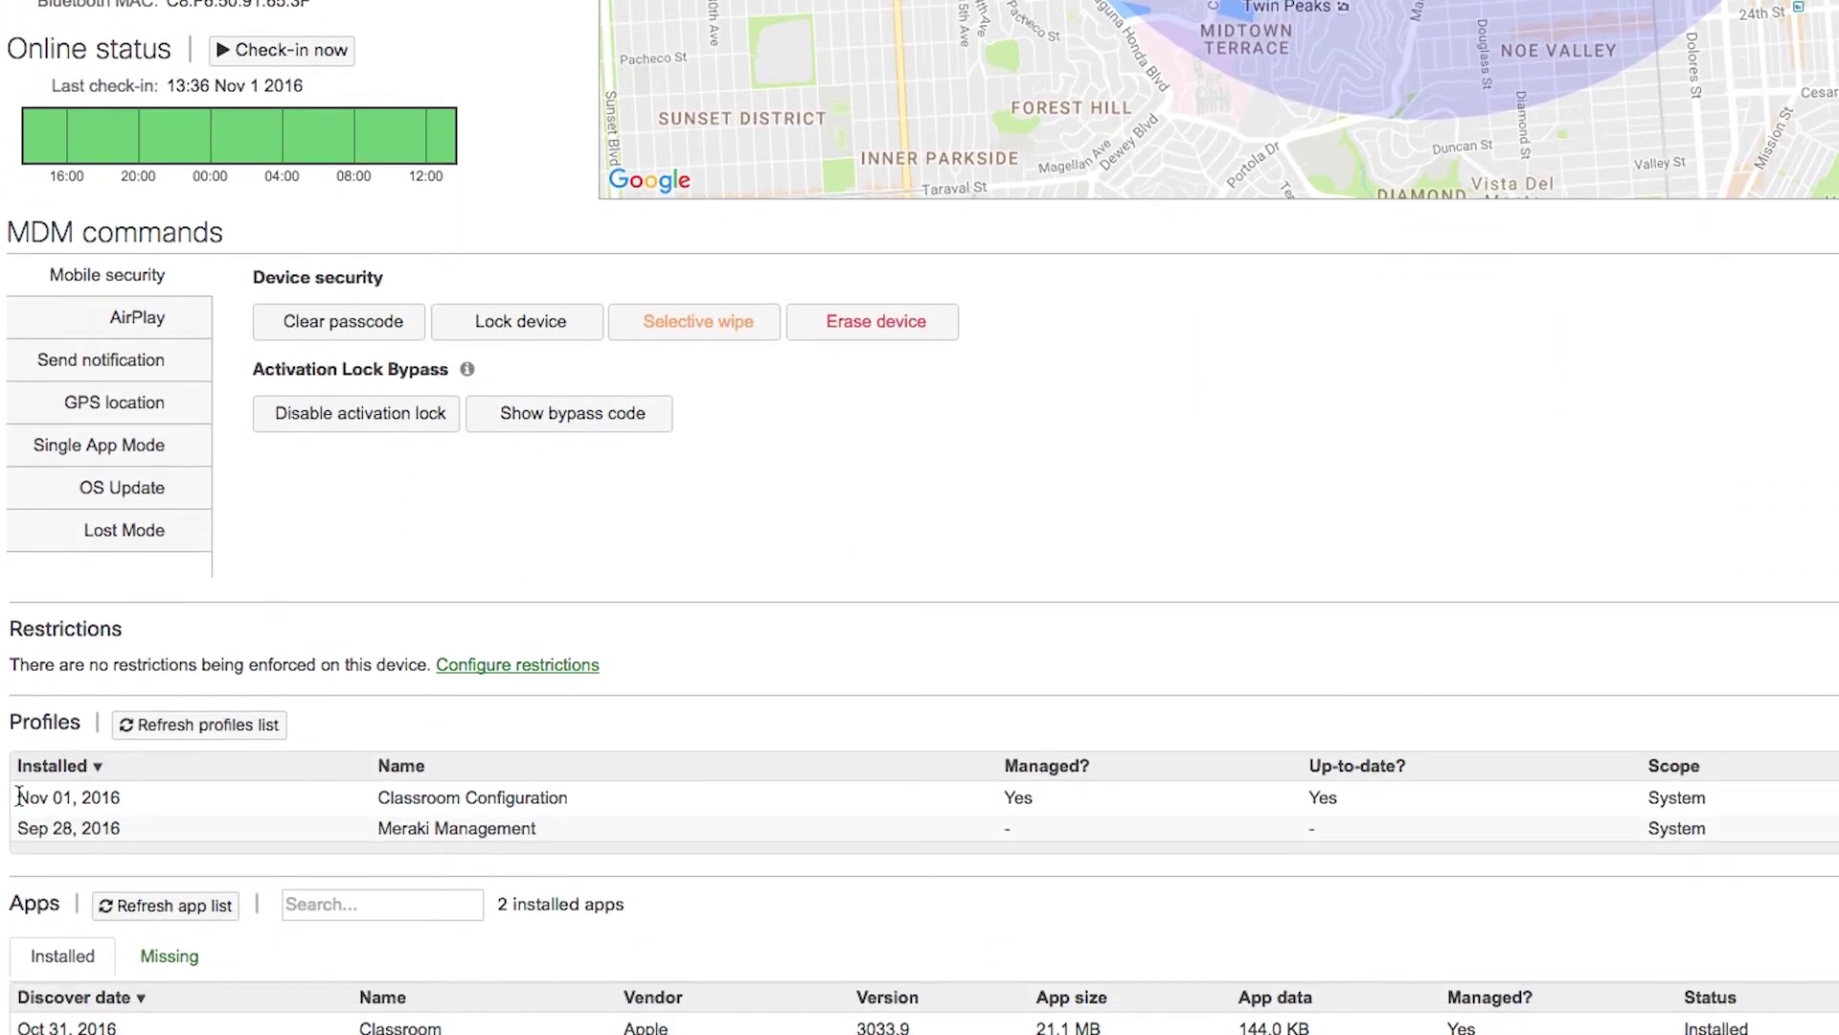
left_click_drag(11, 799, 676, 802)
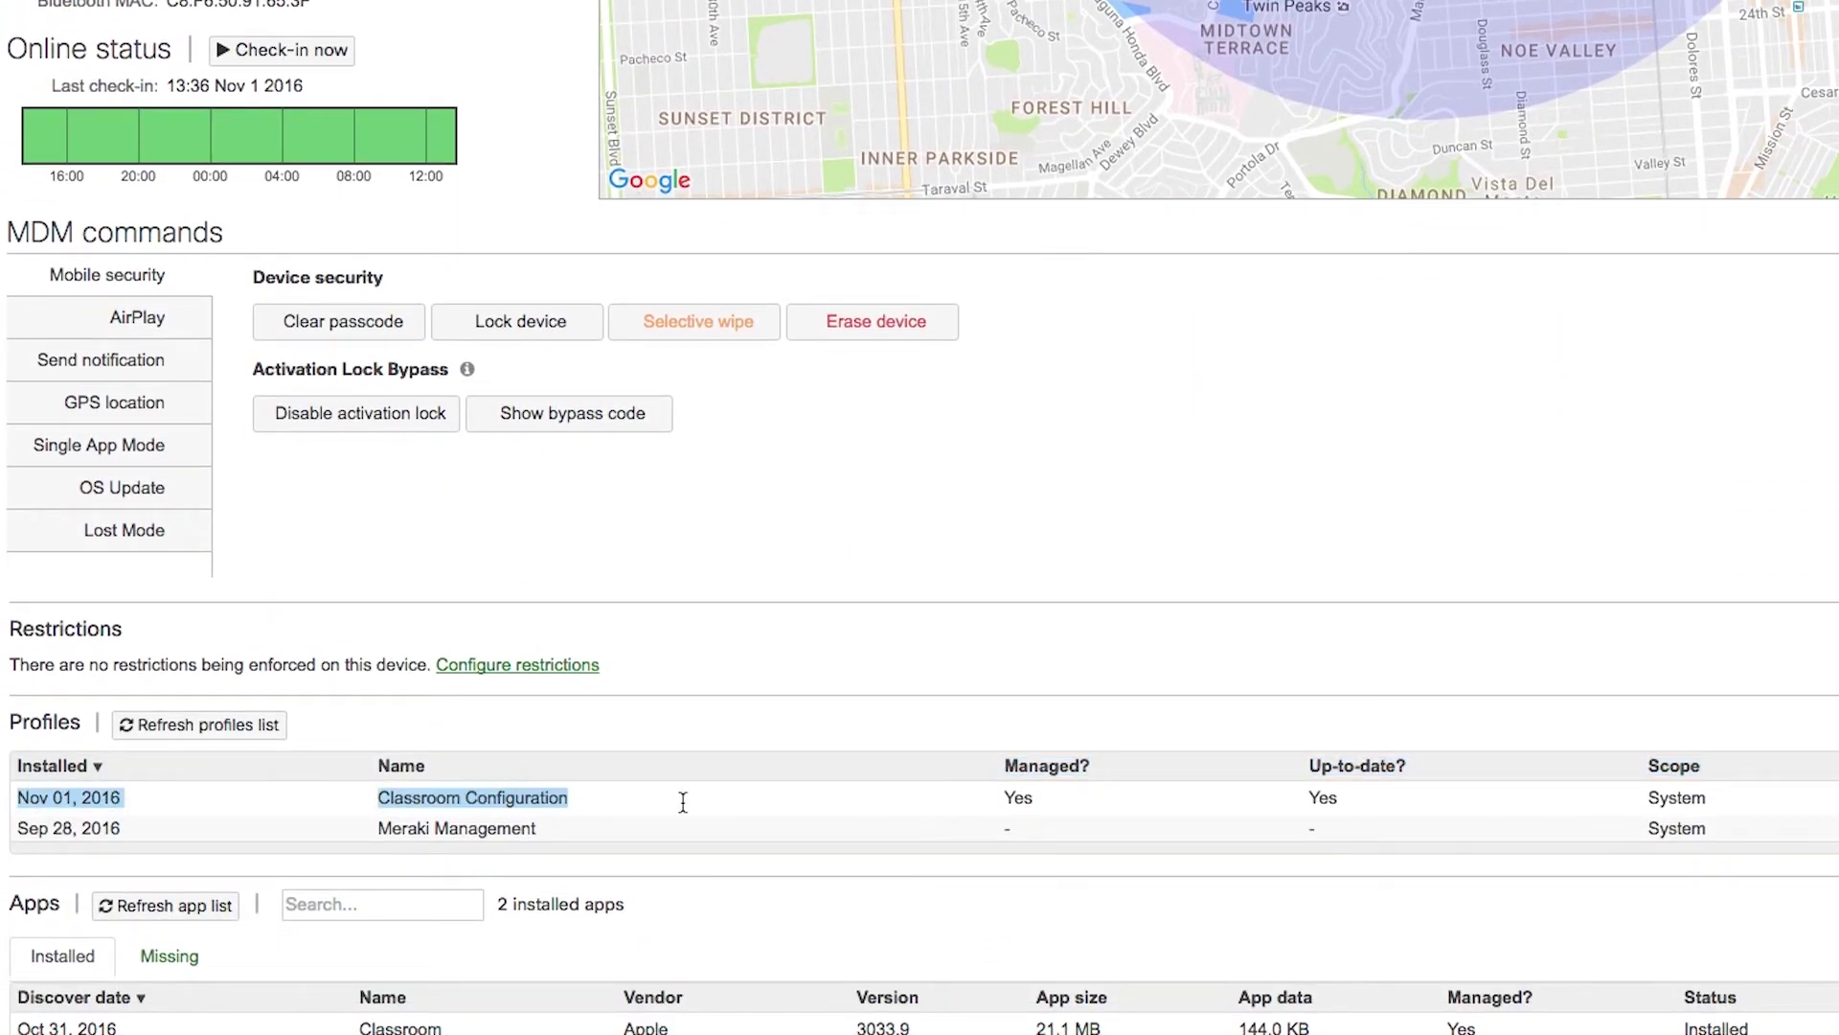
left_click(683, 802)
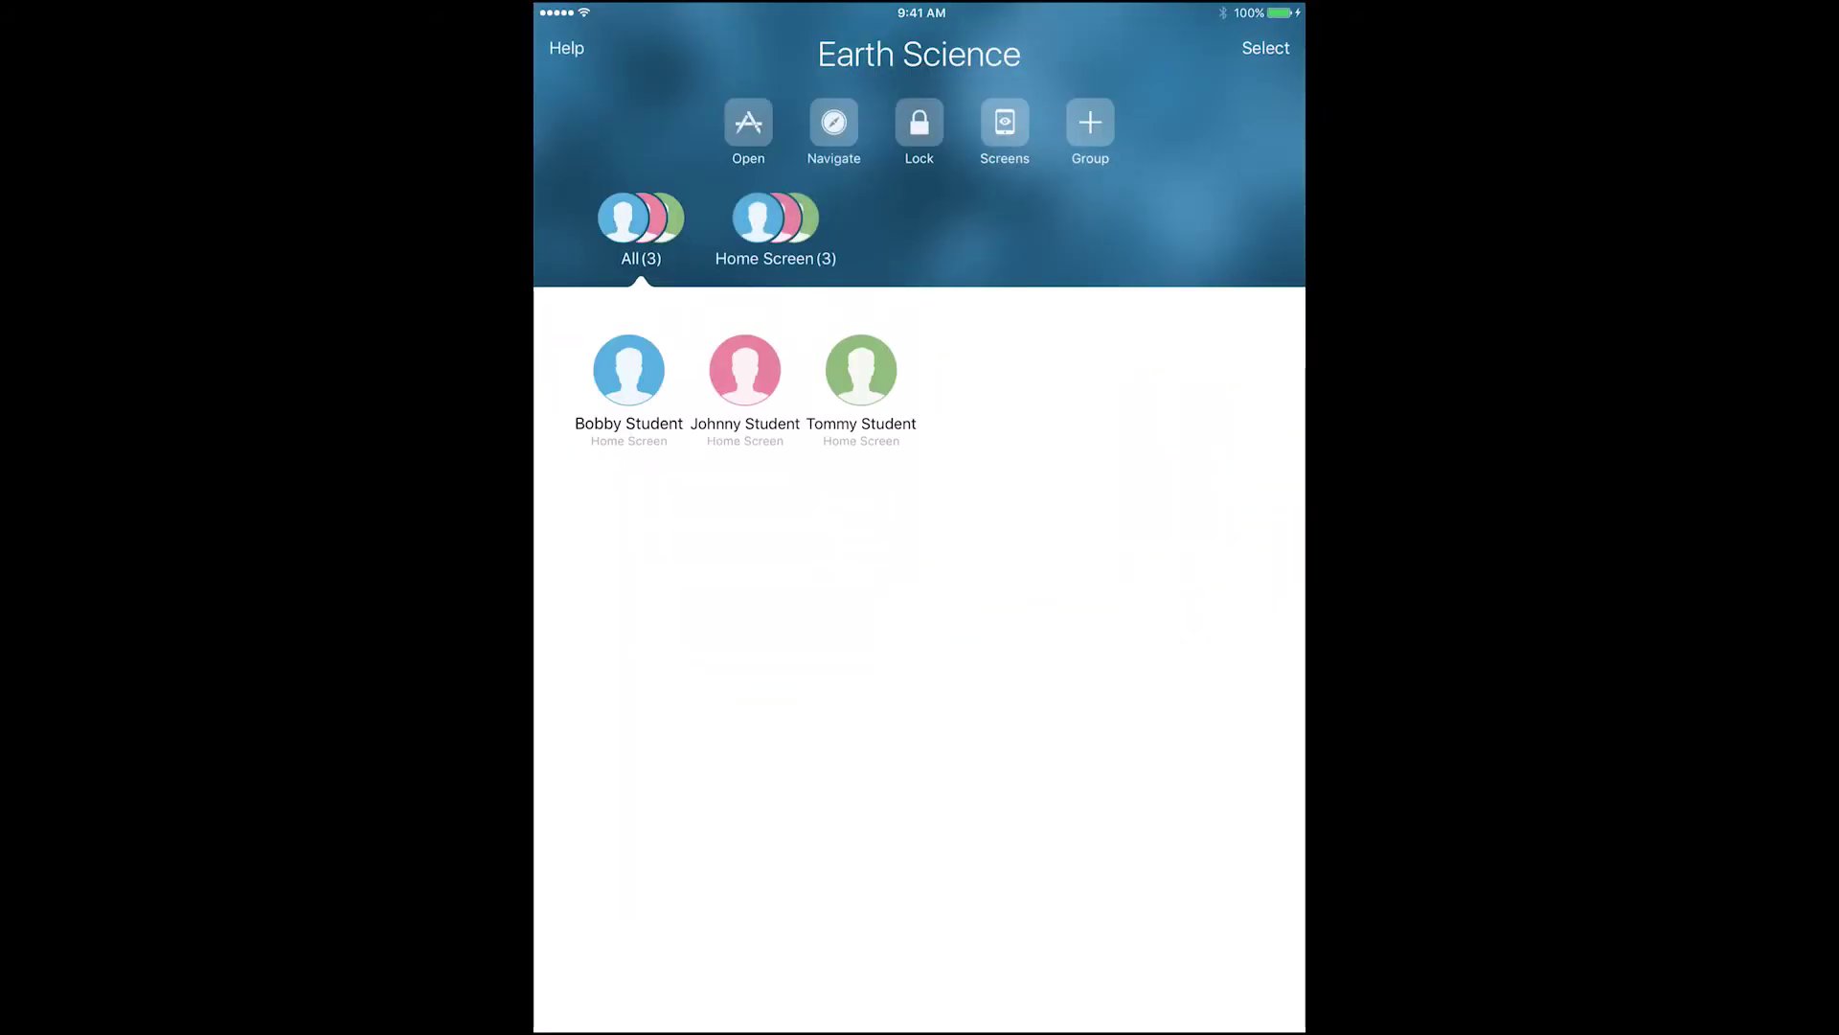
Show the student iPads' screens and launch Meraki MDM on all of them
left_click(1004, 122)
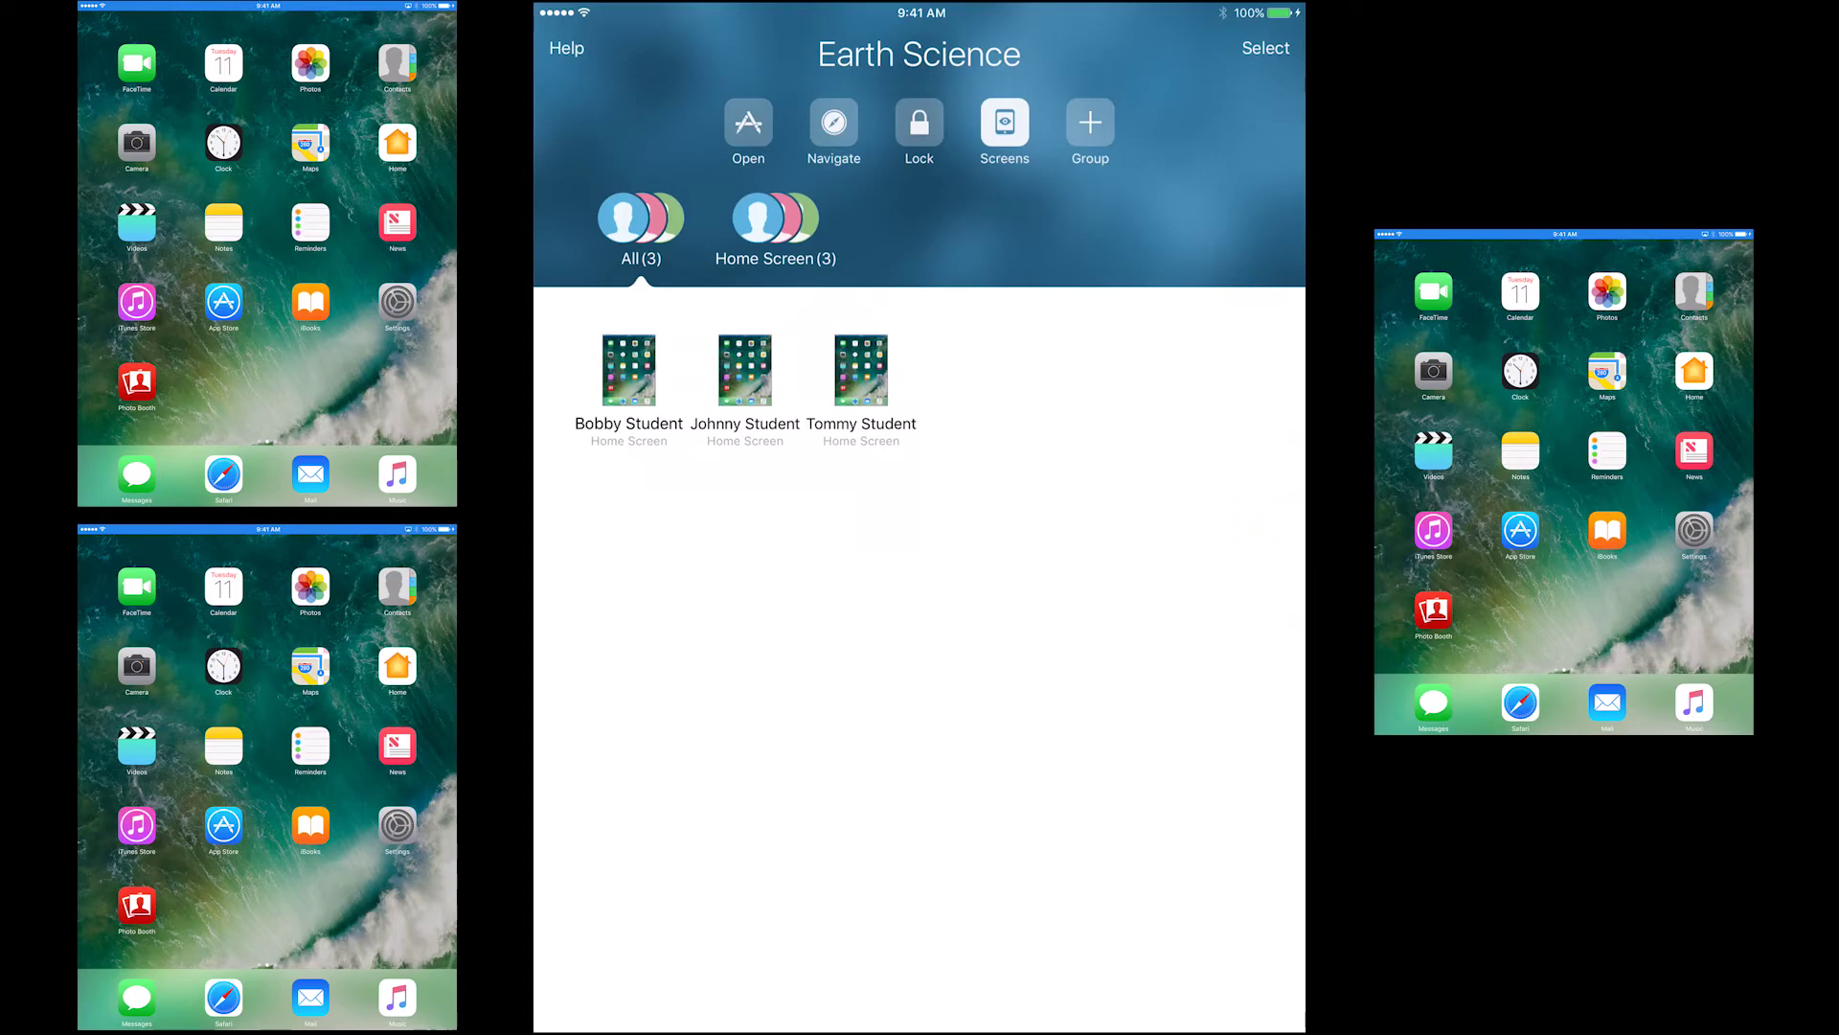
left_click(748, 122)
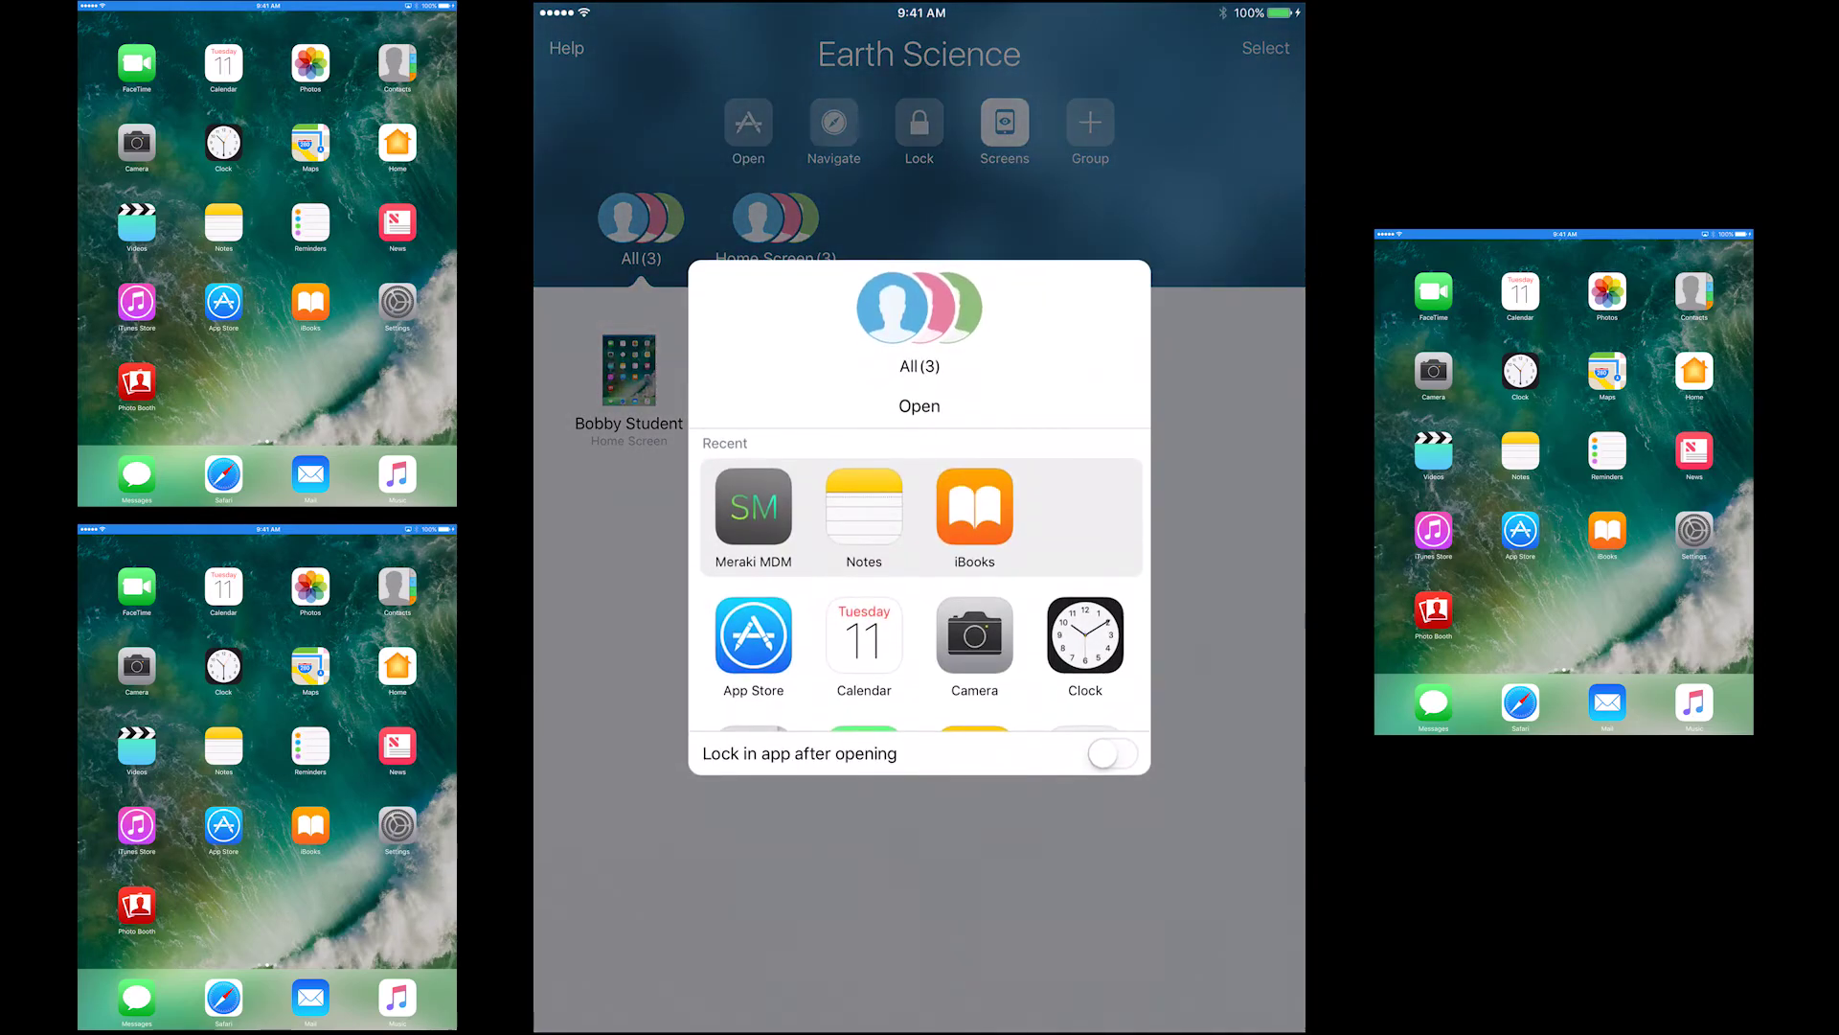
left_click(753, 506)
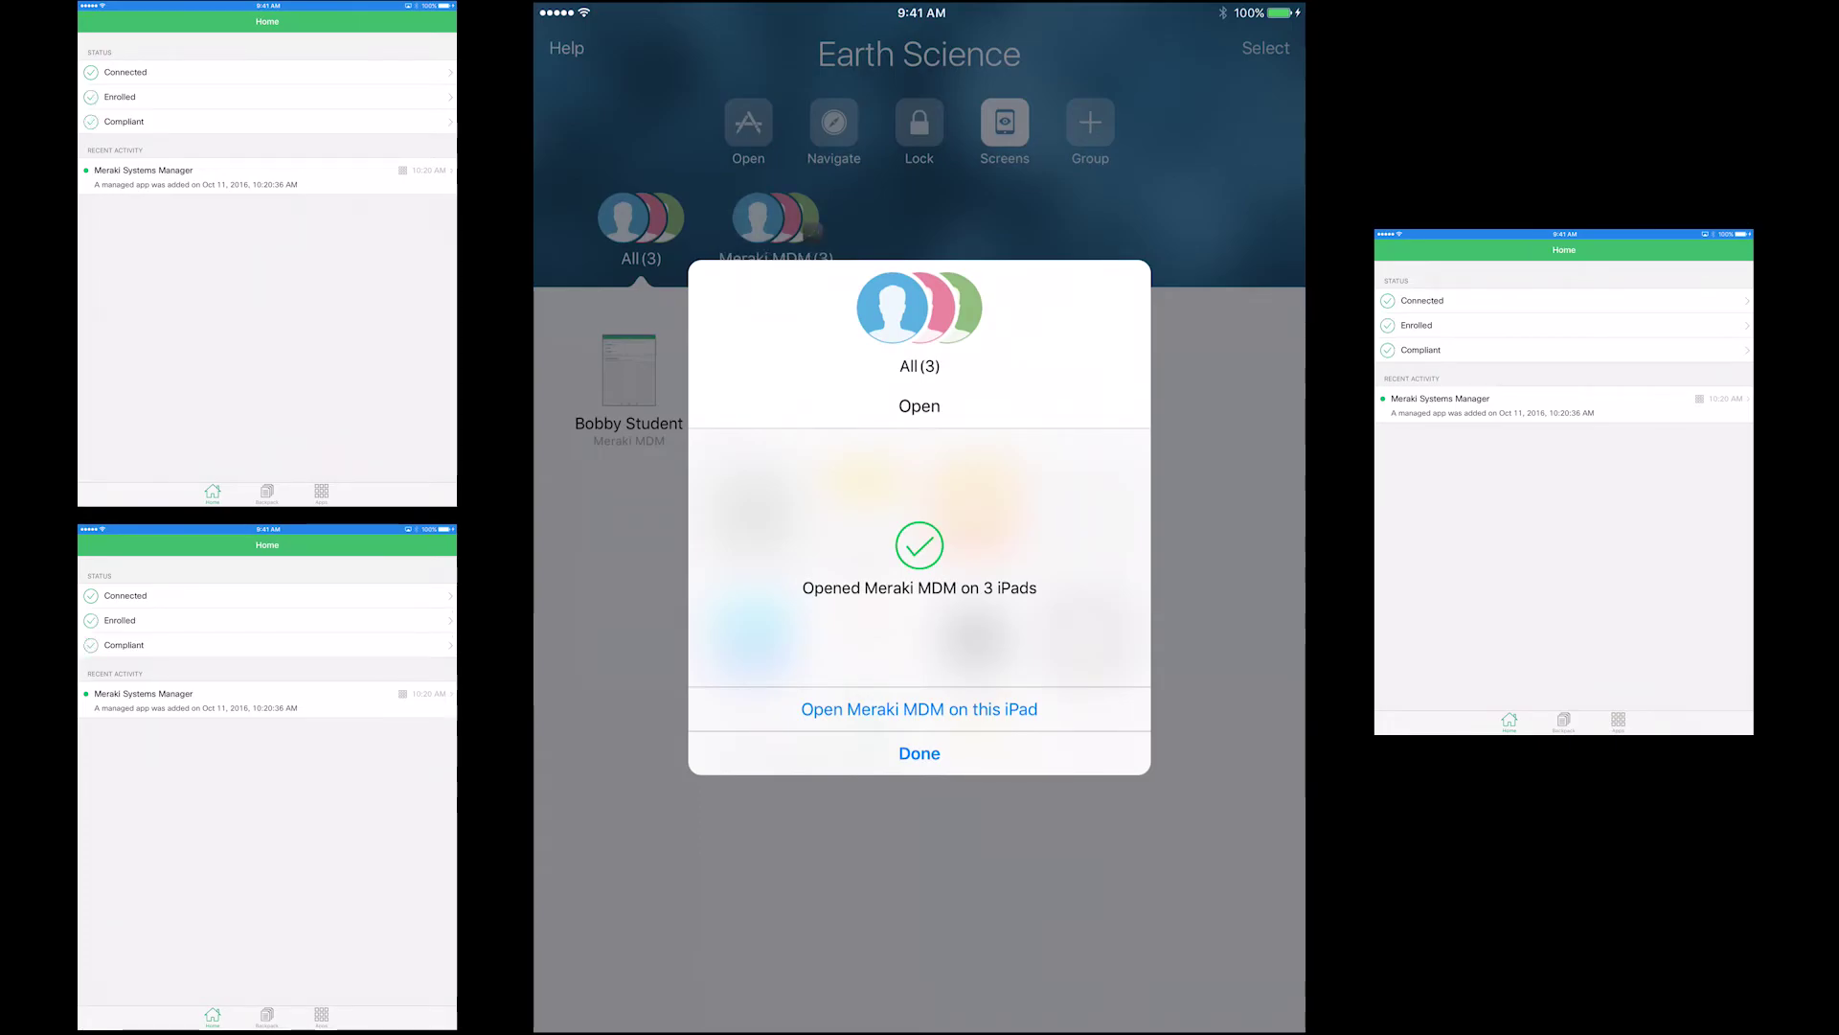
left_click(920, 753)
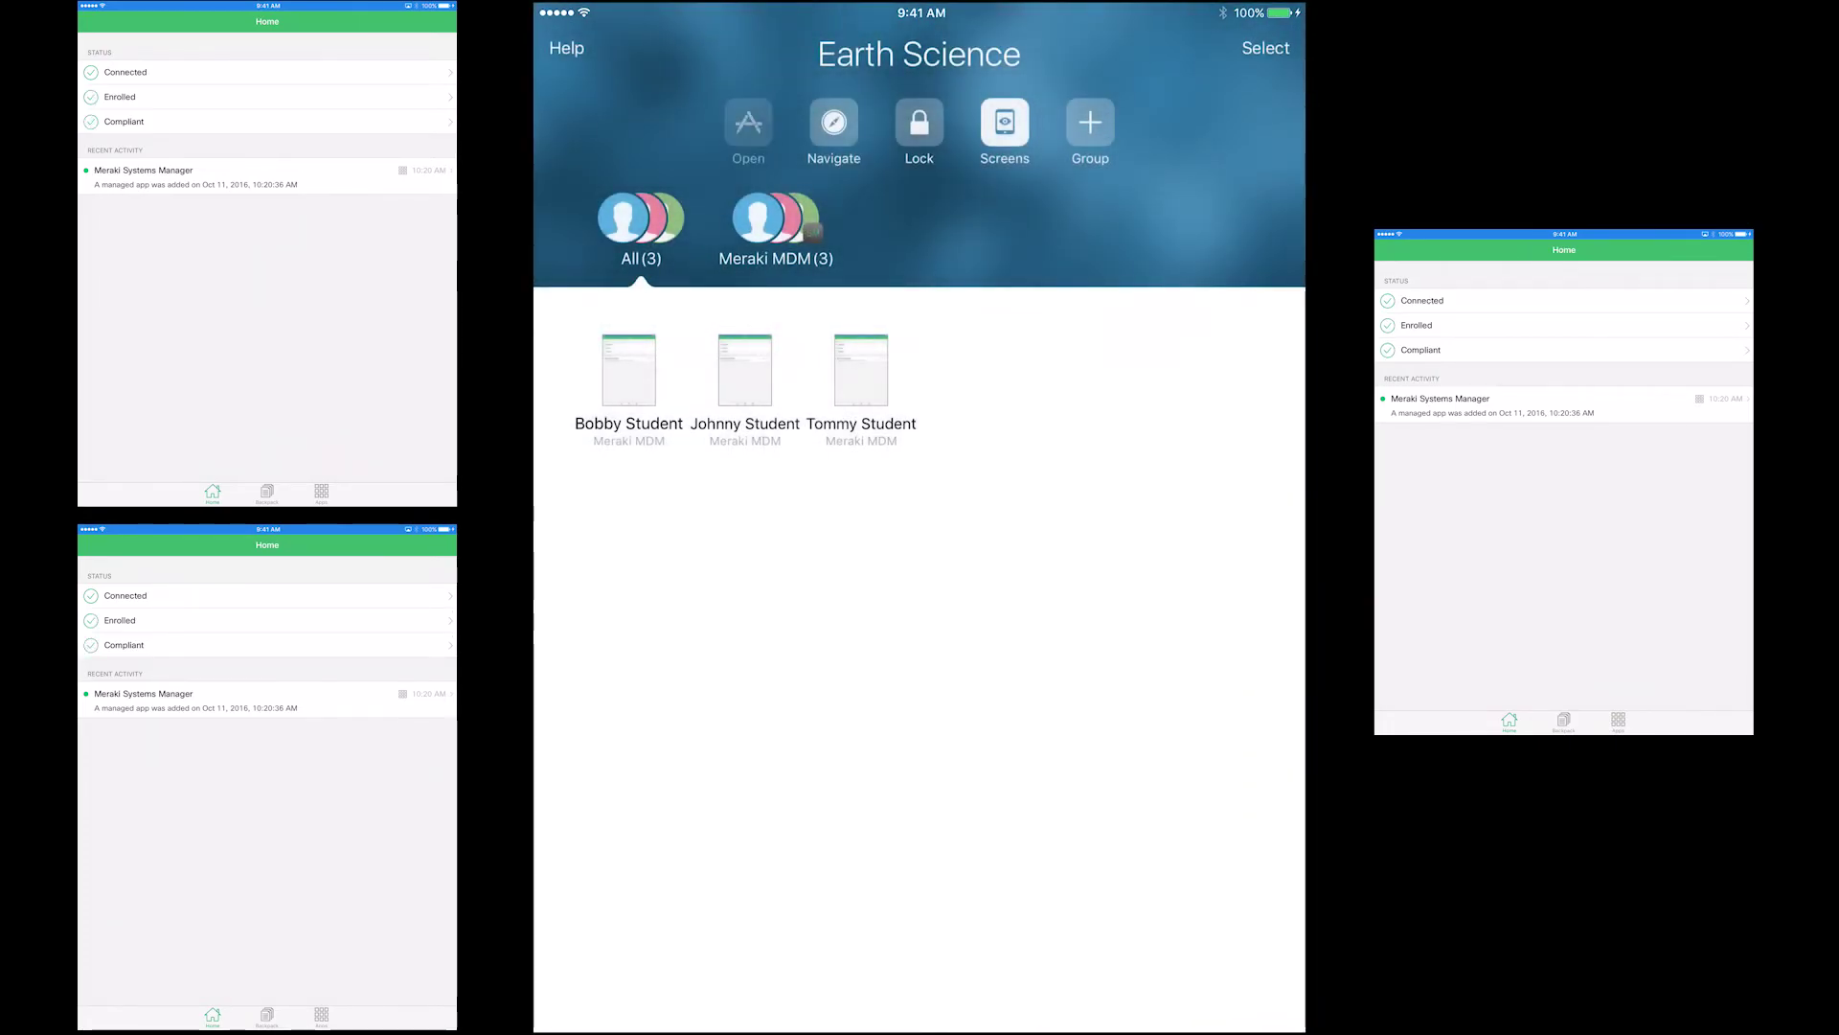
Open Notes on all three student iPads
left_click(748, 122)
left_click(862, 506)
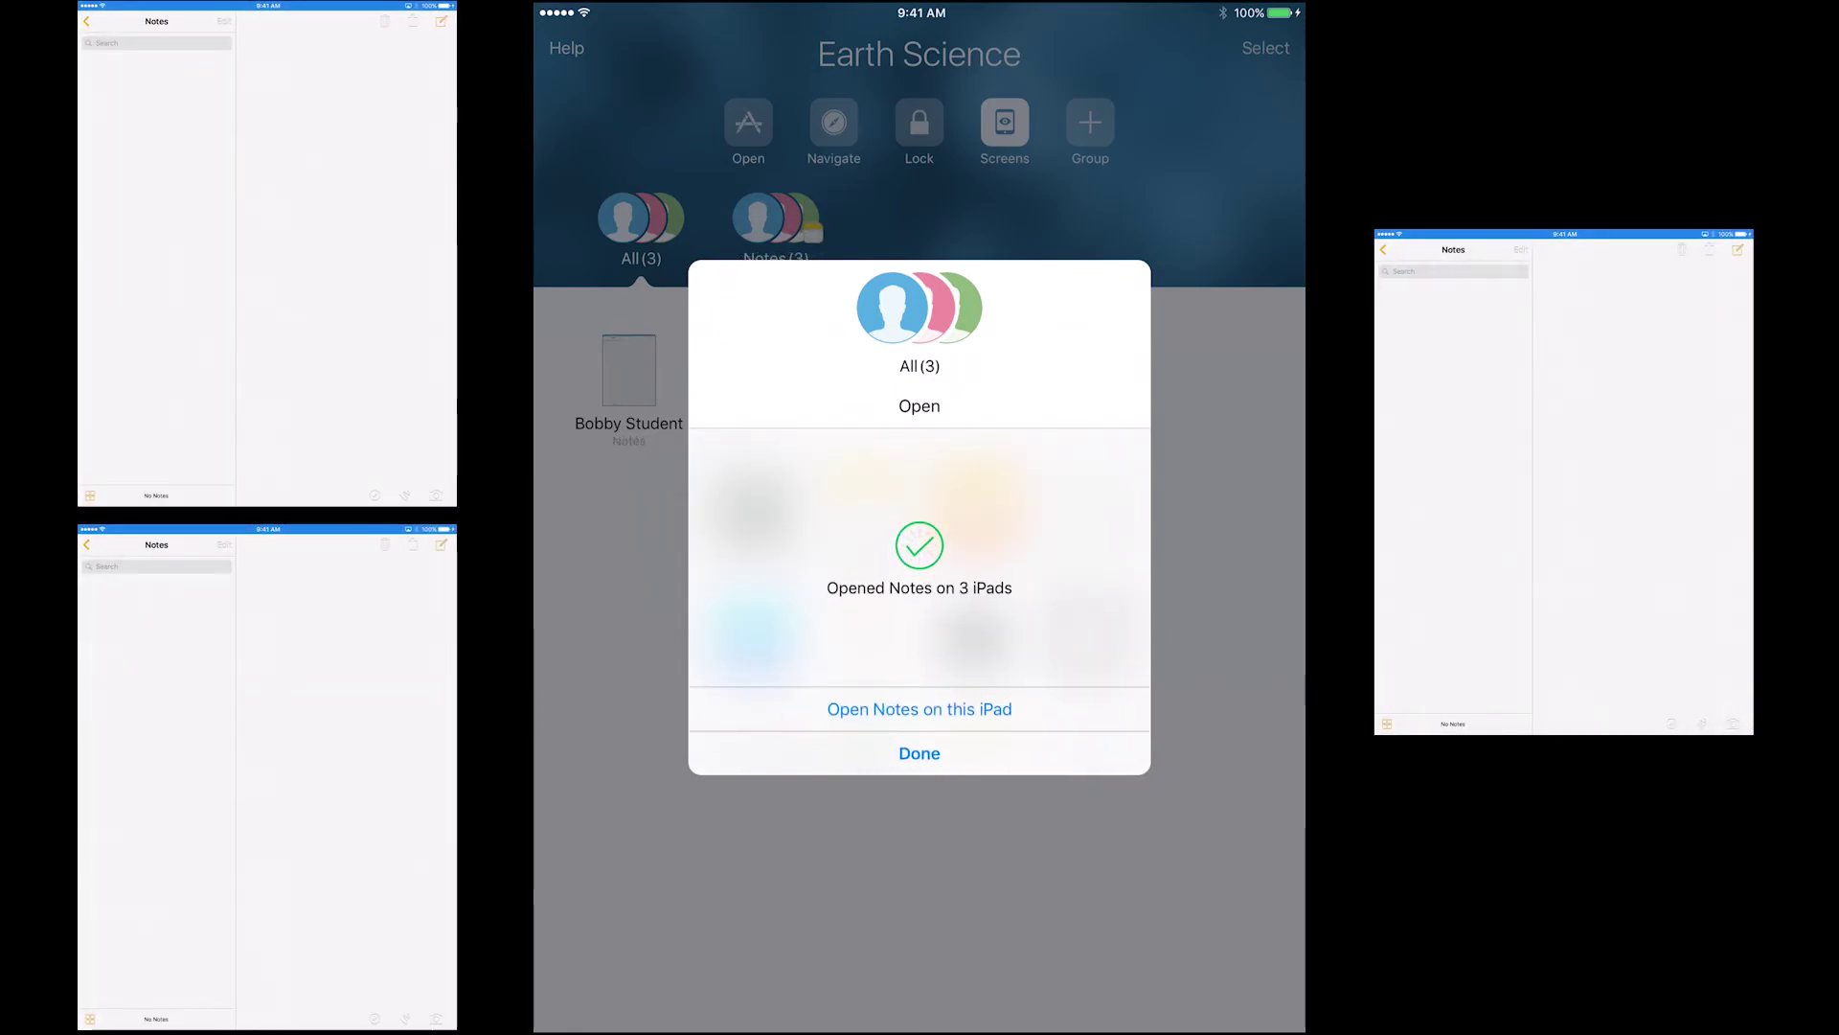
left_click(919, 753)
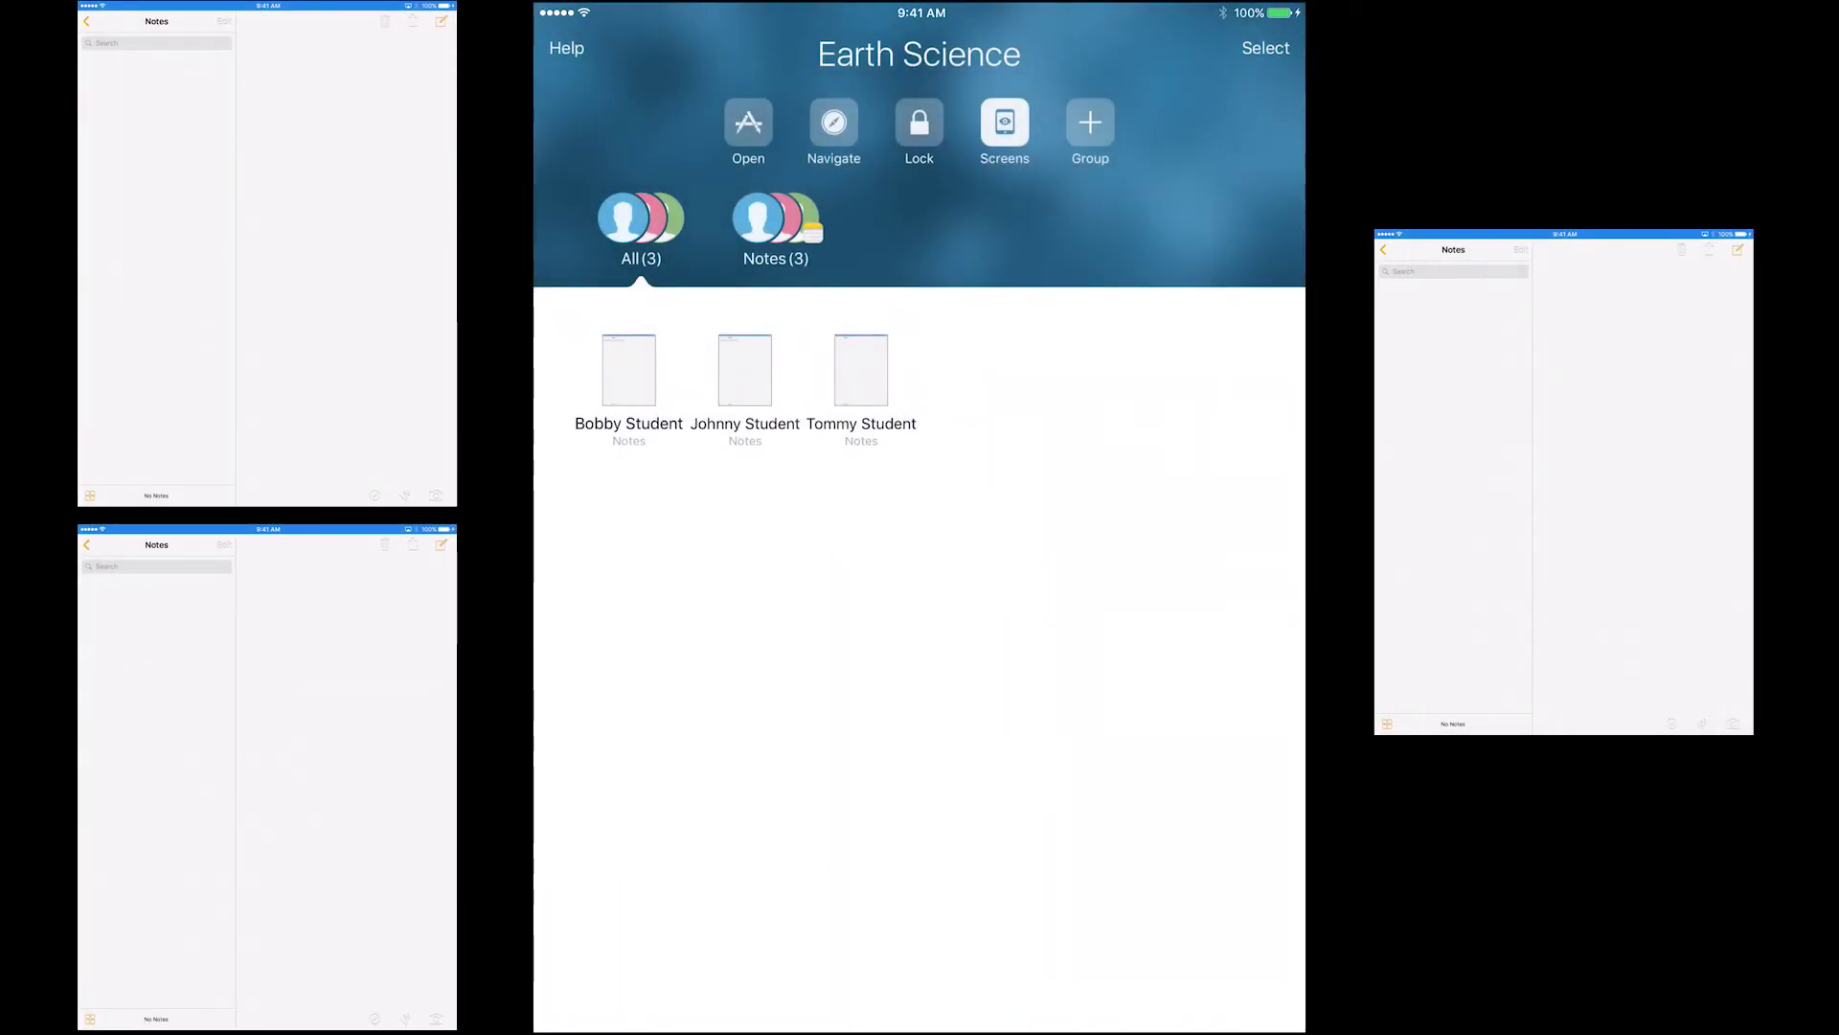
View the first student's live iPad screen in Classroom, then lock that student's iPad
left_click(629, 370)
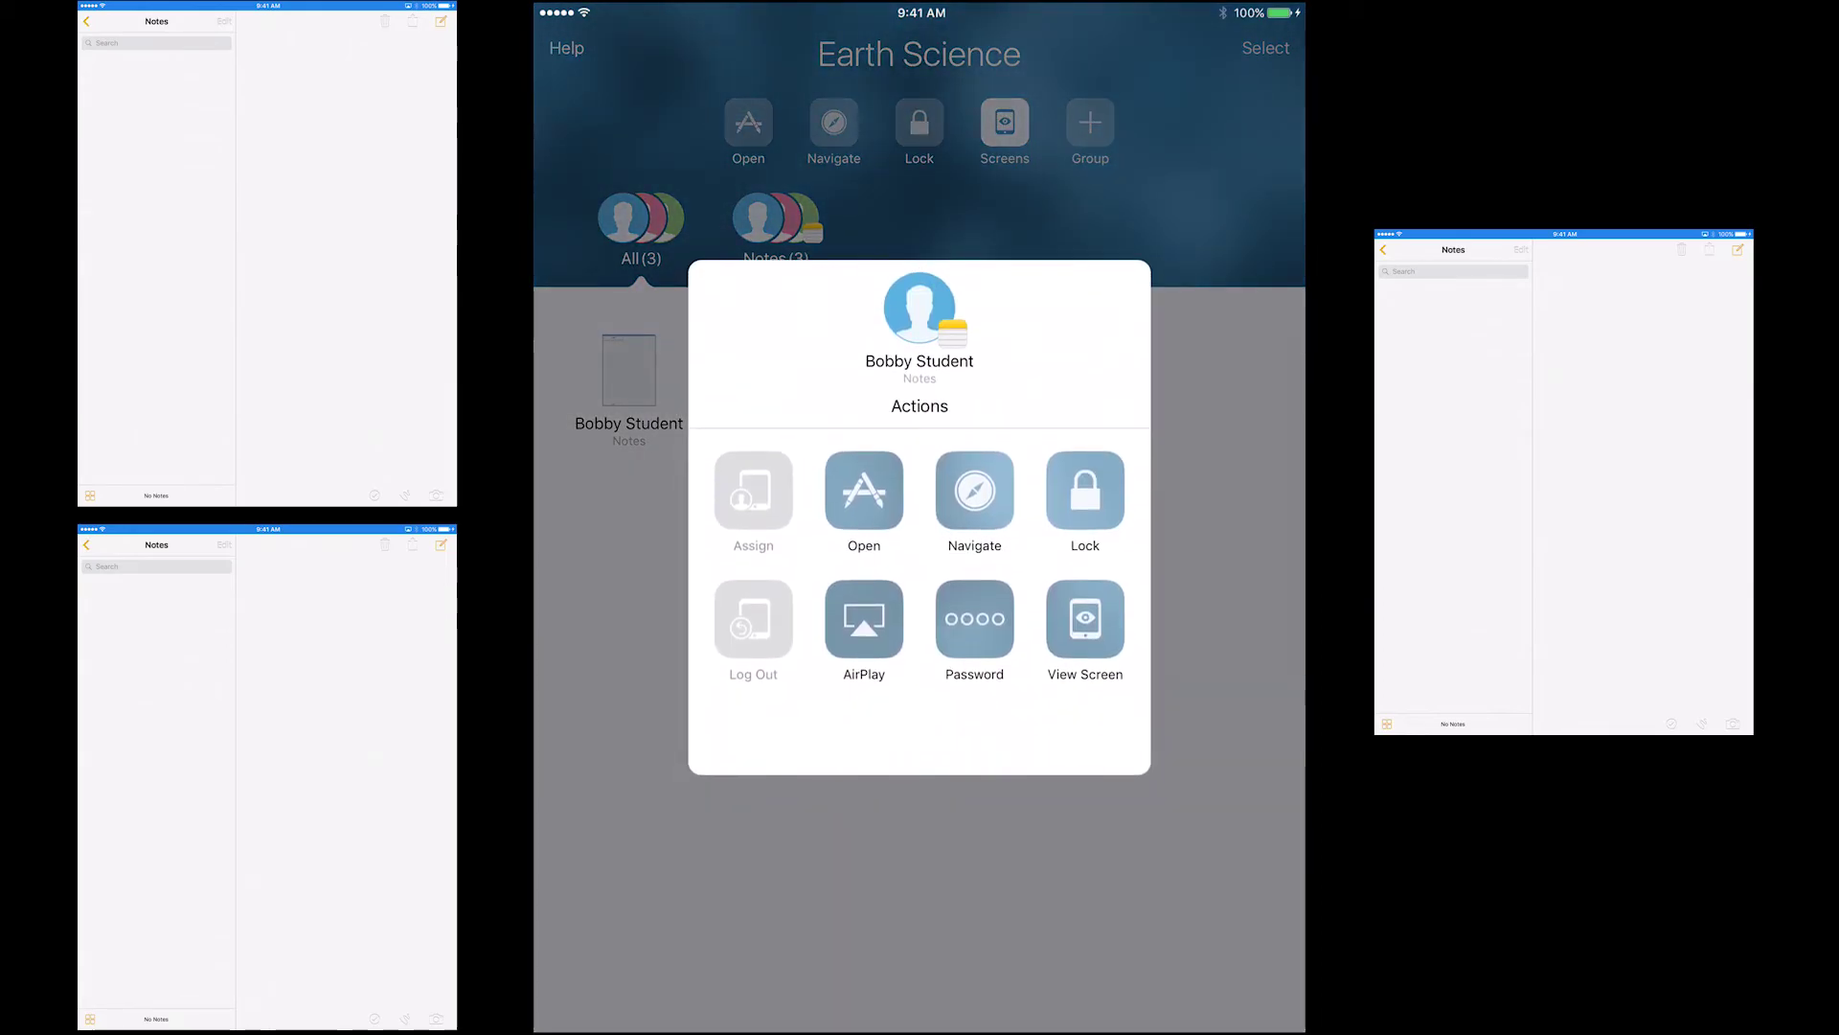
left_click(1085, 618)
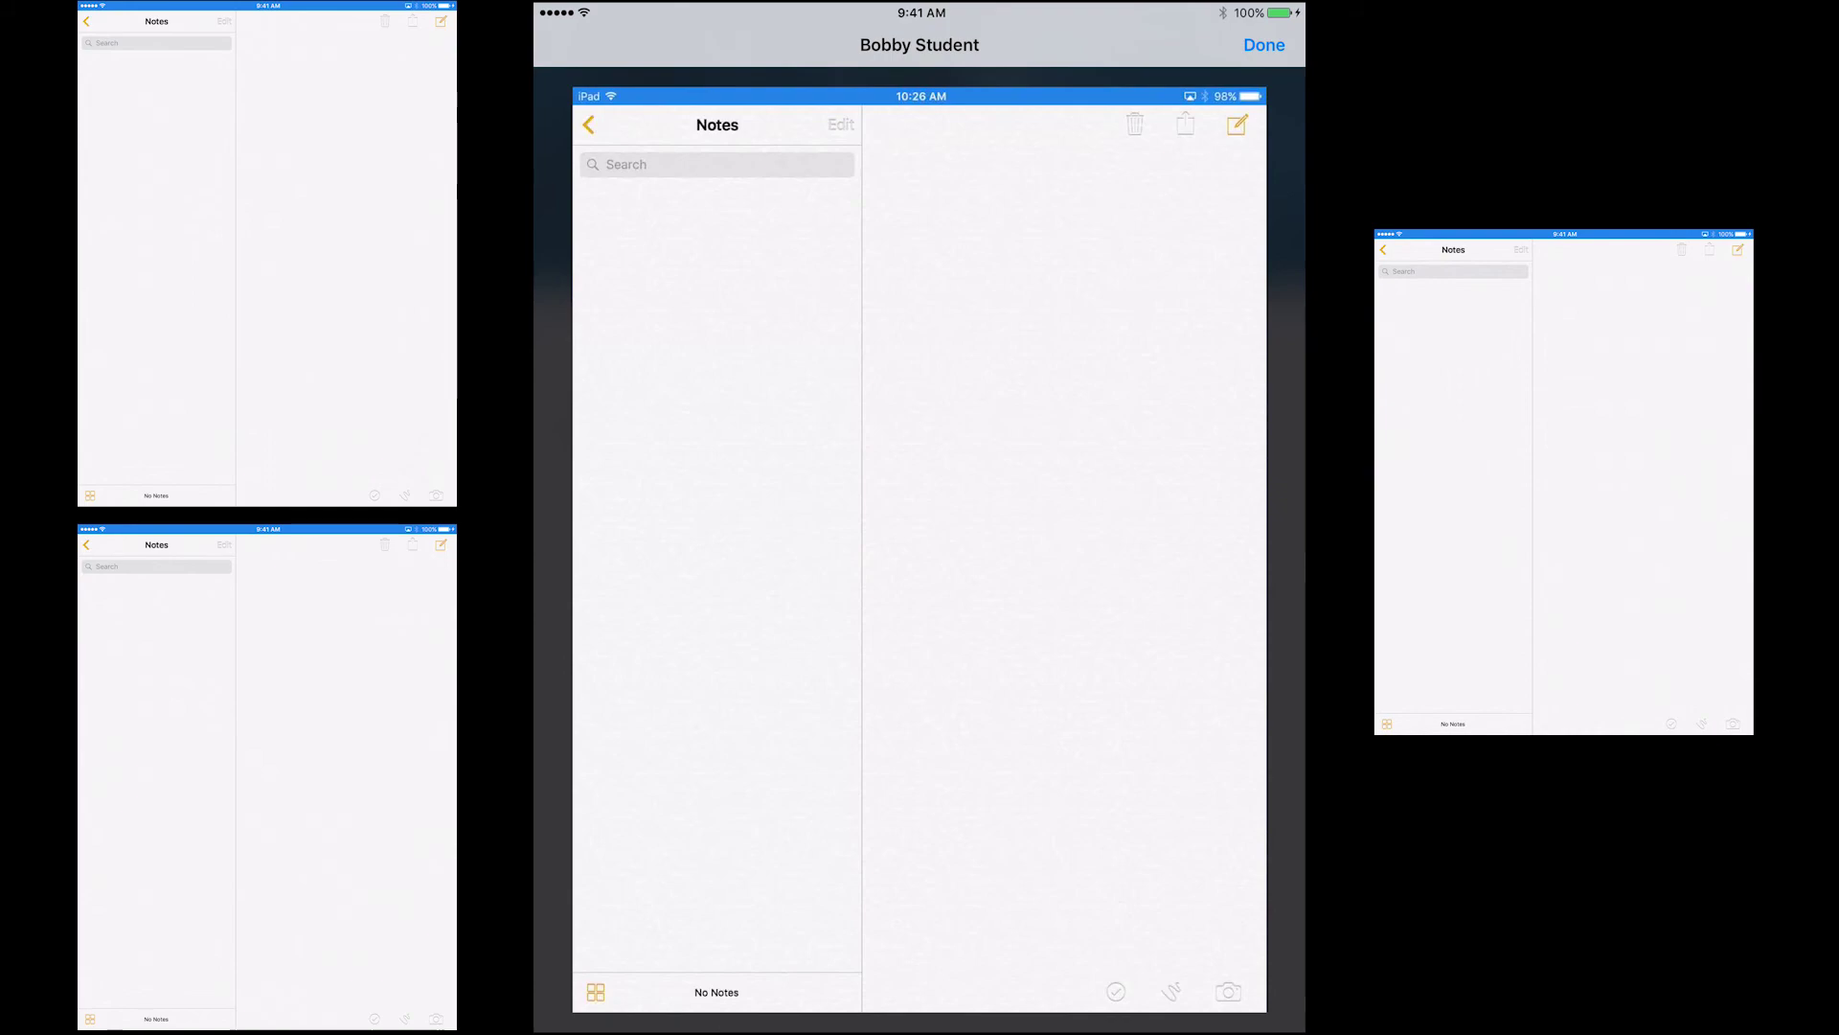
left_click(1265, 45)
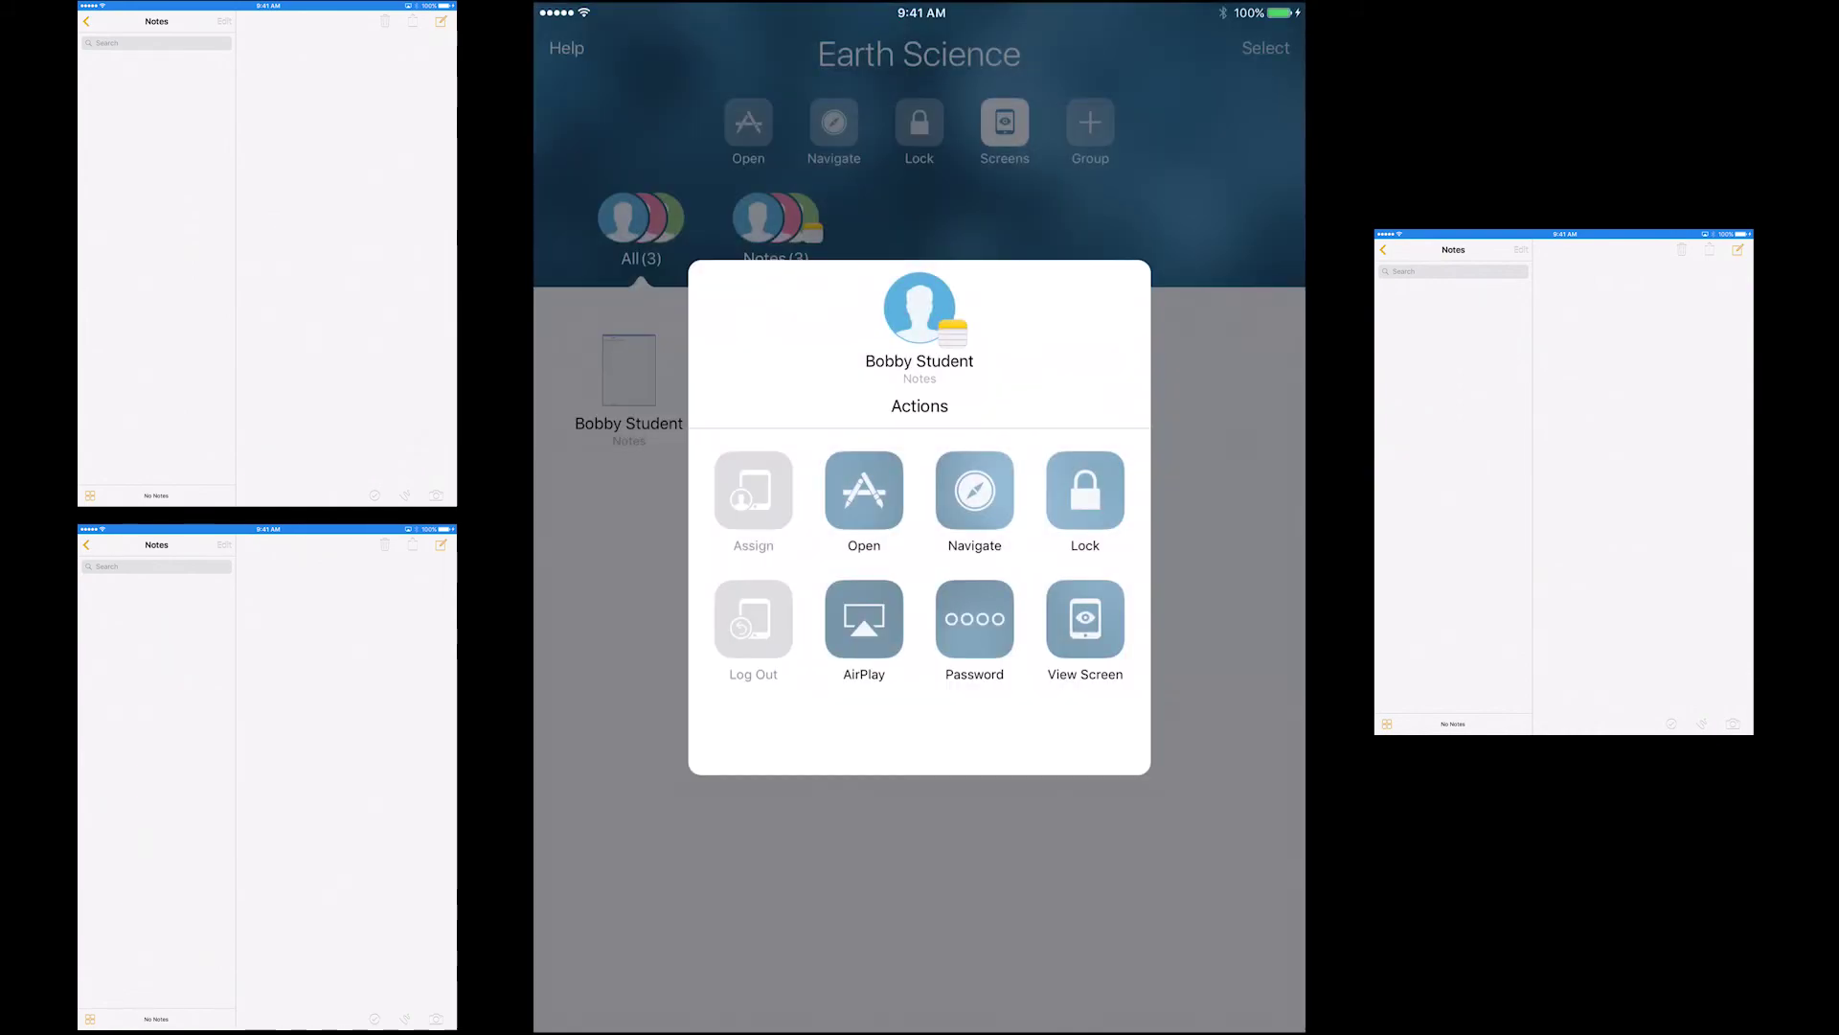
left_click(1084, 490)
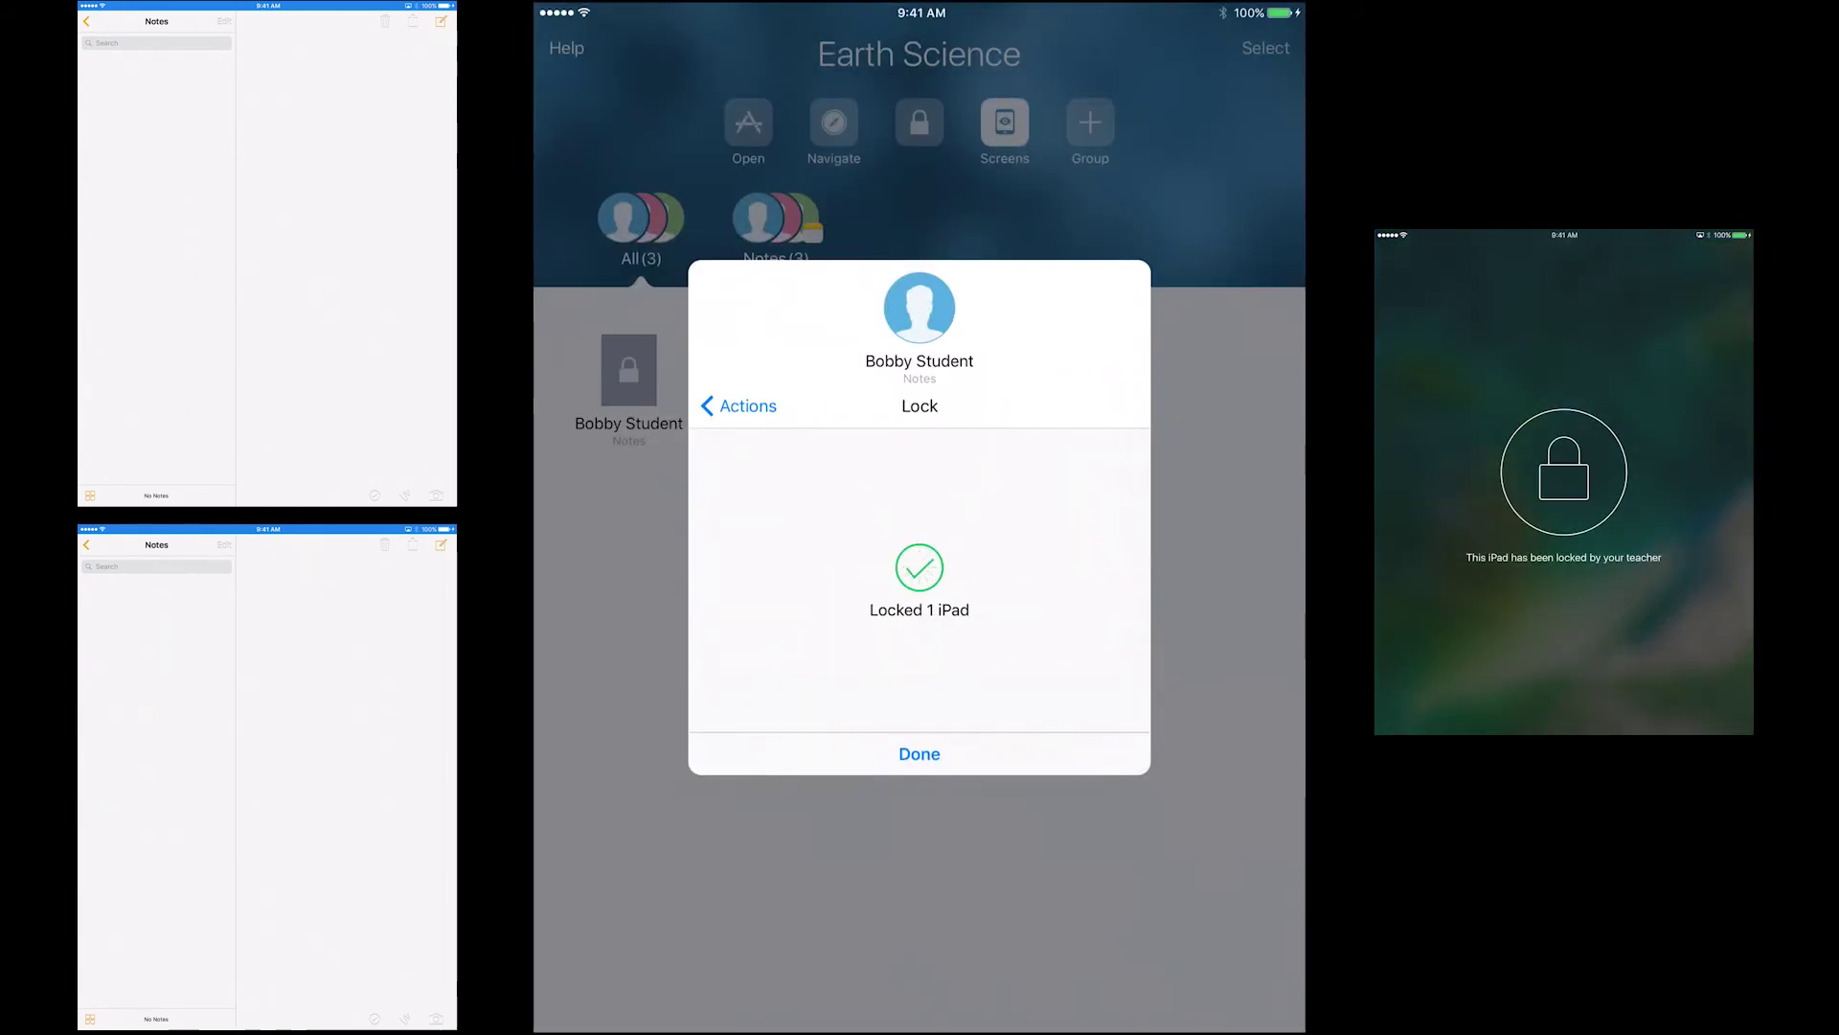